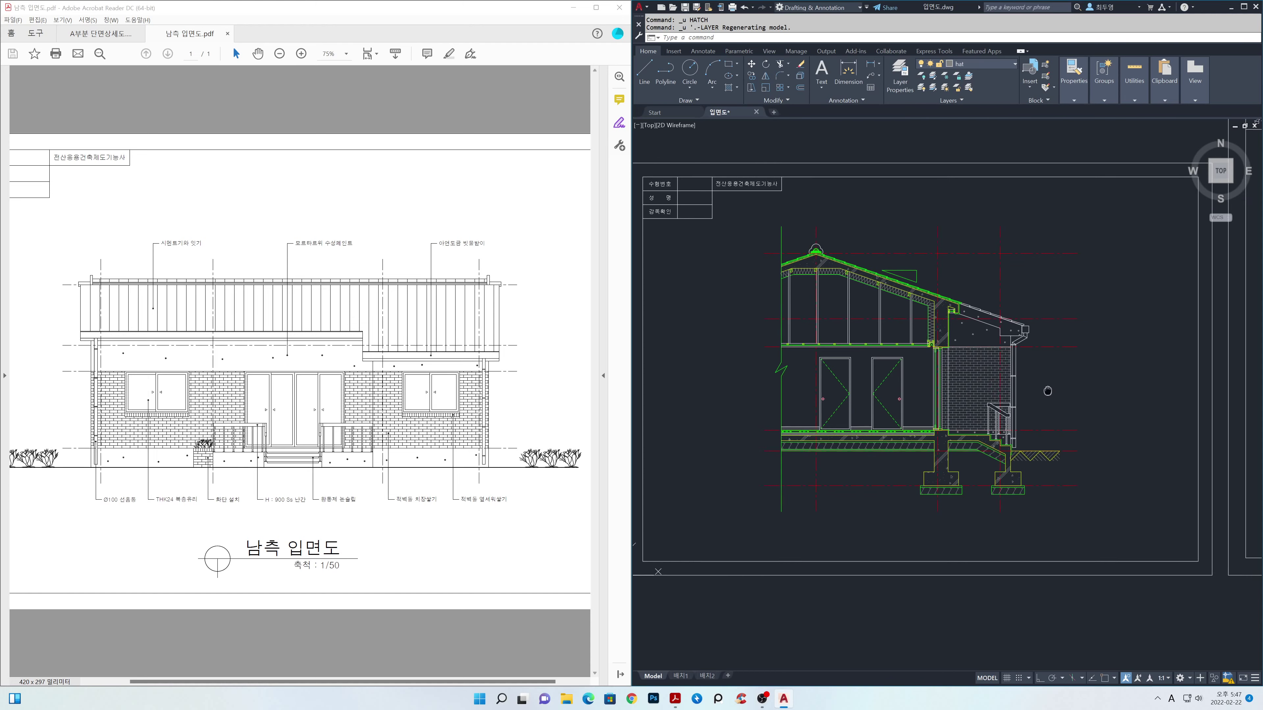
- Freeze the cen layer to hide the centre lines across the south elevation
mouse_move(944, 401)
middle_mouse_down()
mouse_move(832, 441)
mouse_move(872, 460)
middle_mouse_up()
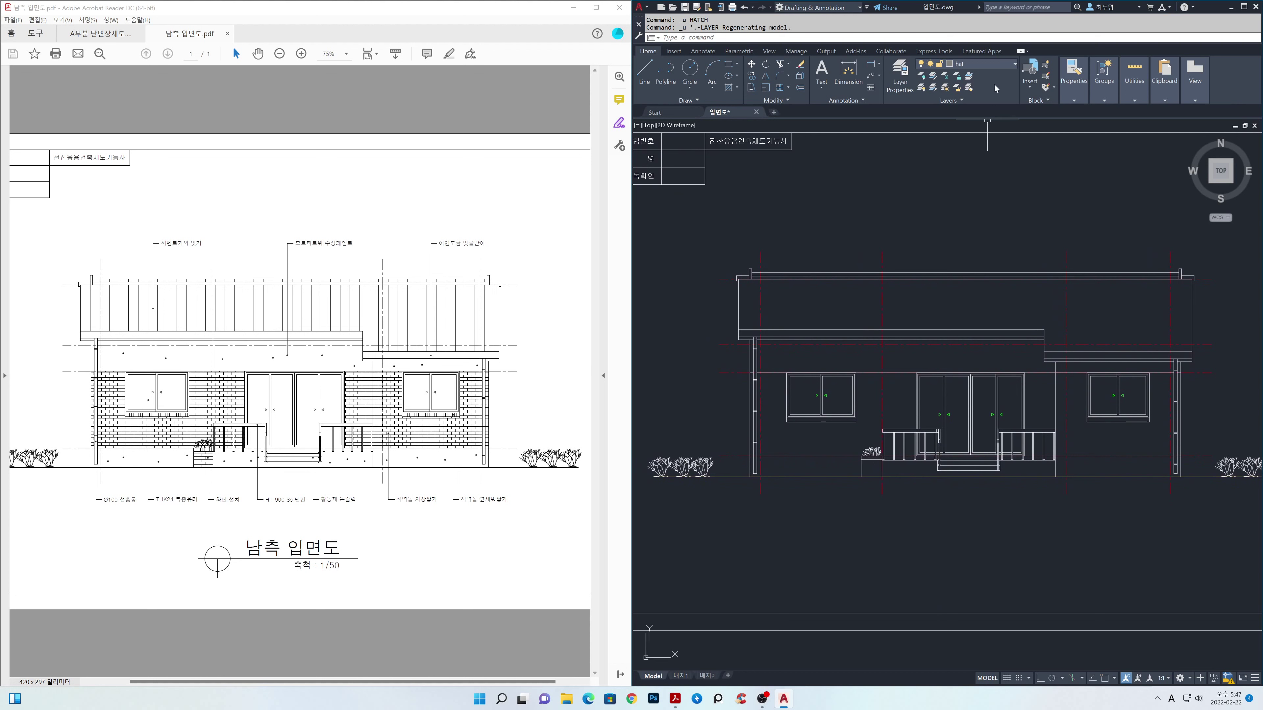
left_click(996, 65)
left_click(934, 88)
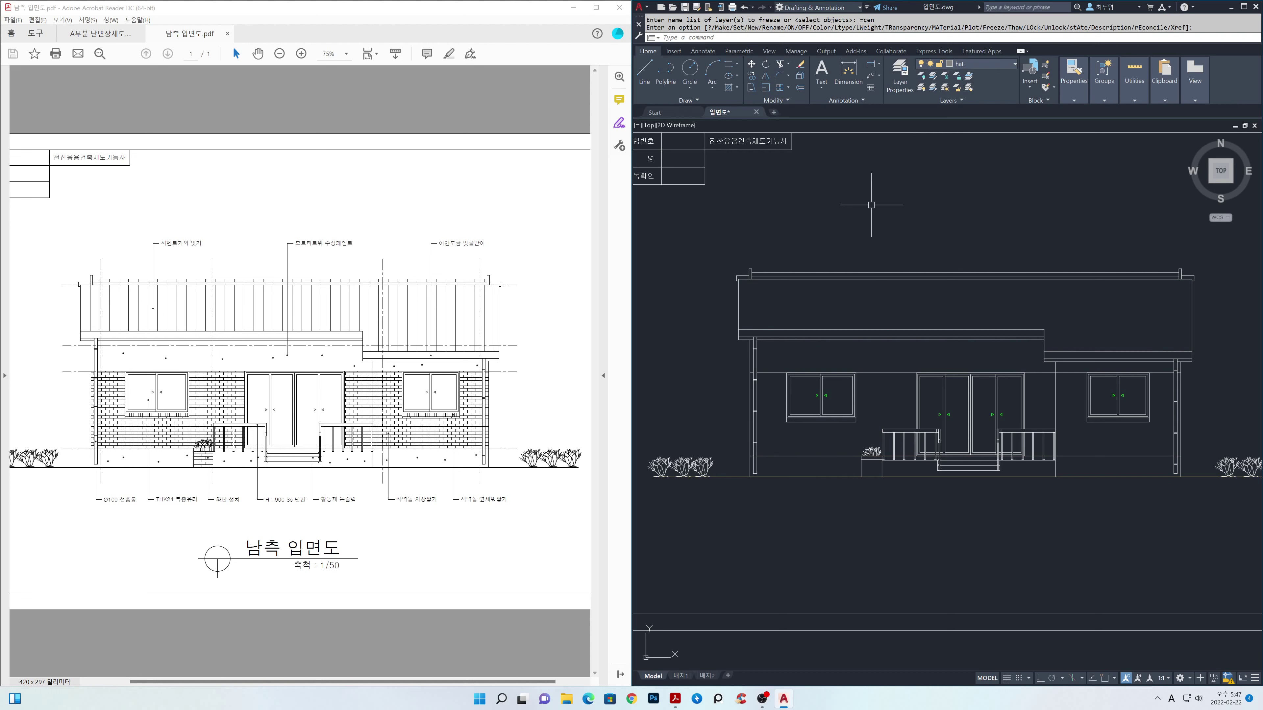
- Hatch the brick wall around the left window and the narrow strip outside the left downpipe with the AR-BRSTD pattern
key("Return")
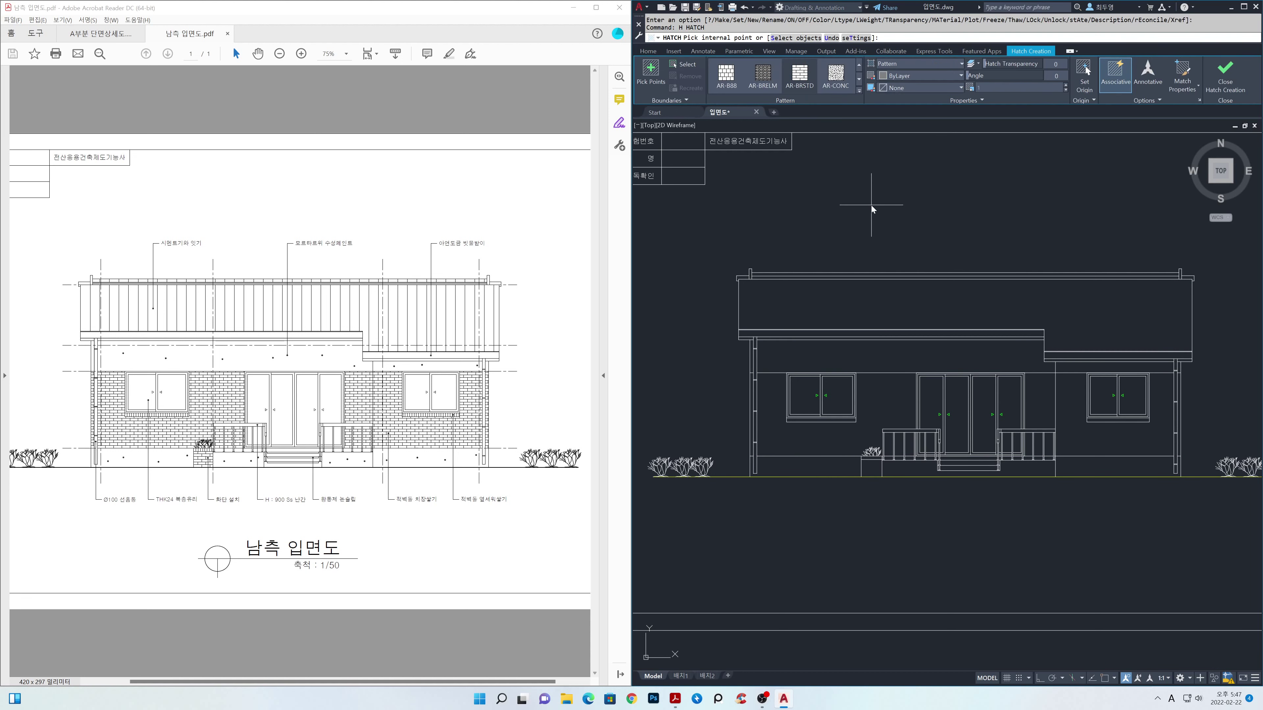
left_click(799, 77)
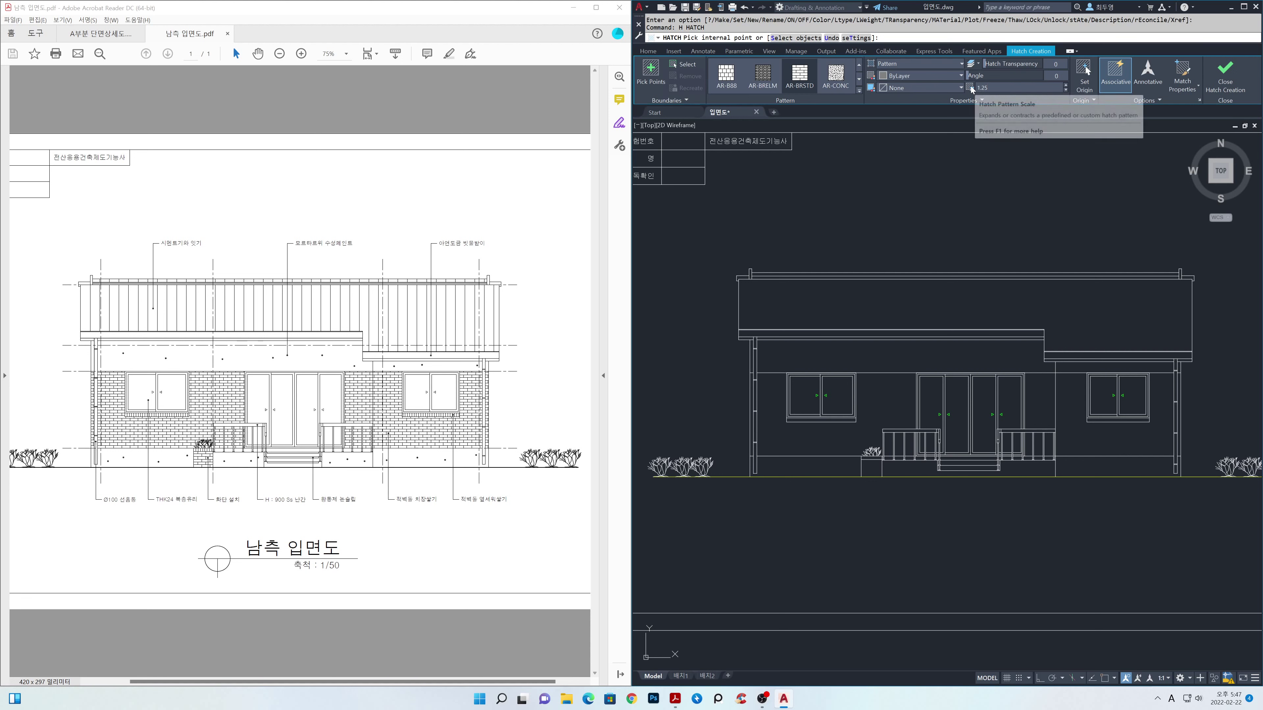
scroll(746, 401, "up", 3)
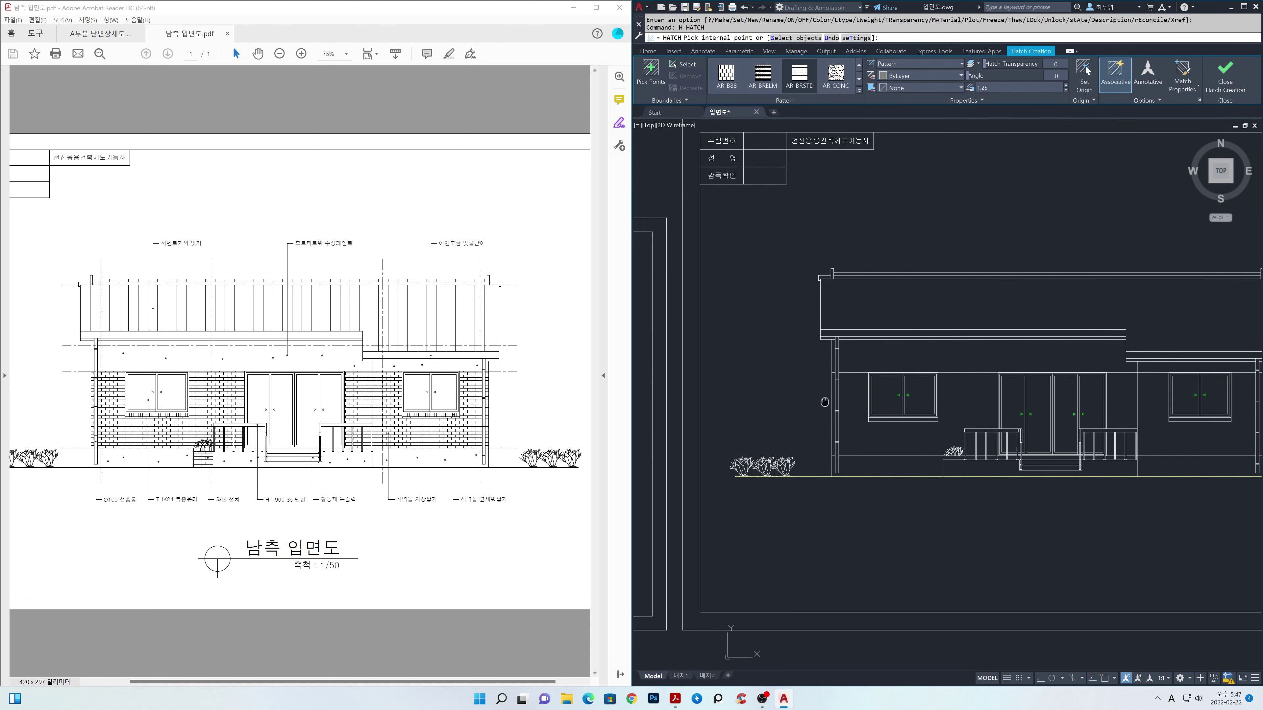
scroll(870, 416, "up", 2)
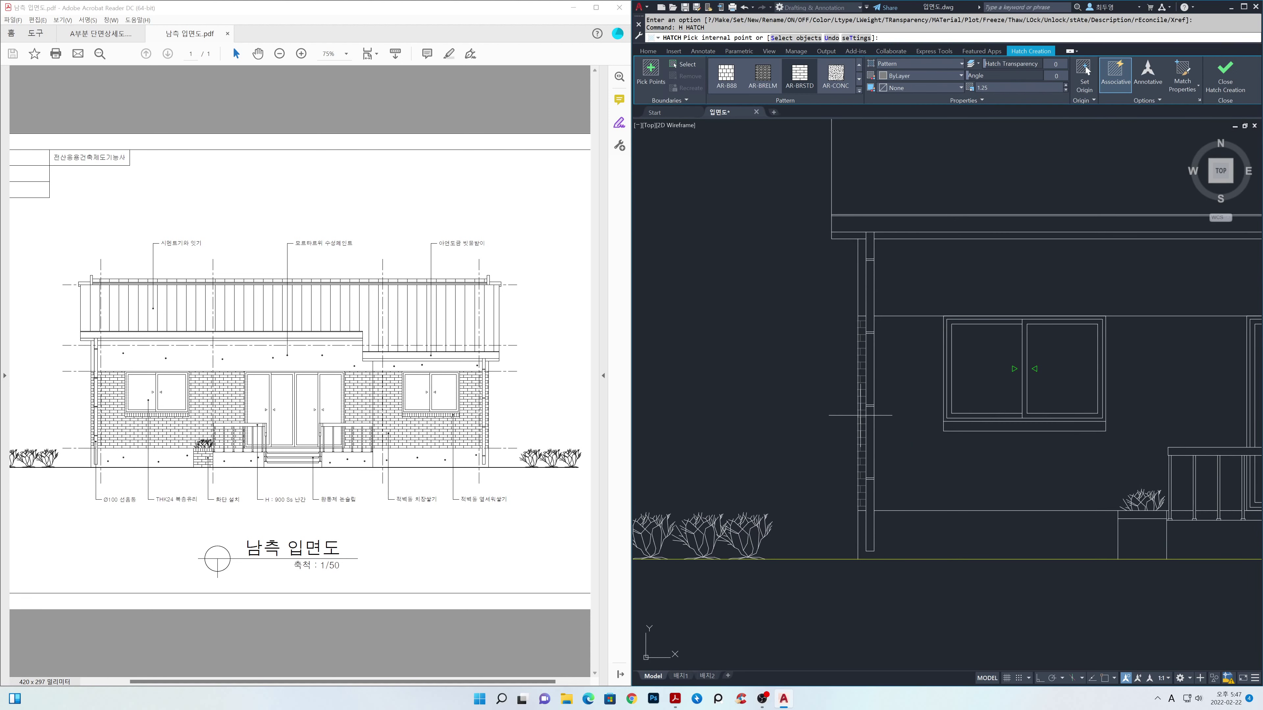
left_click(861, 415)
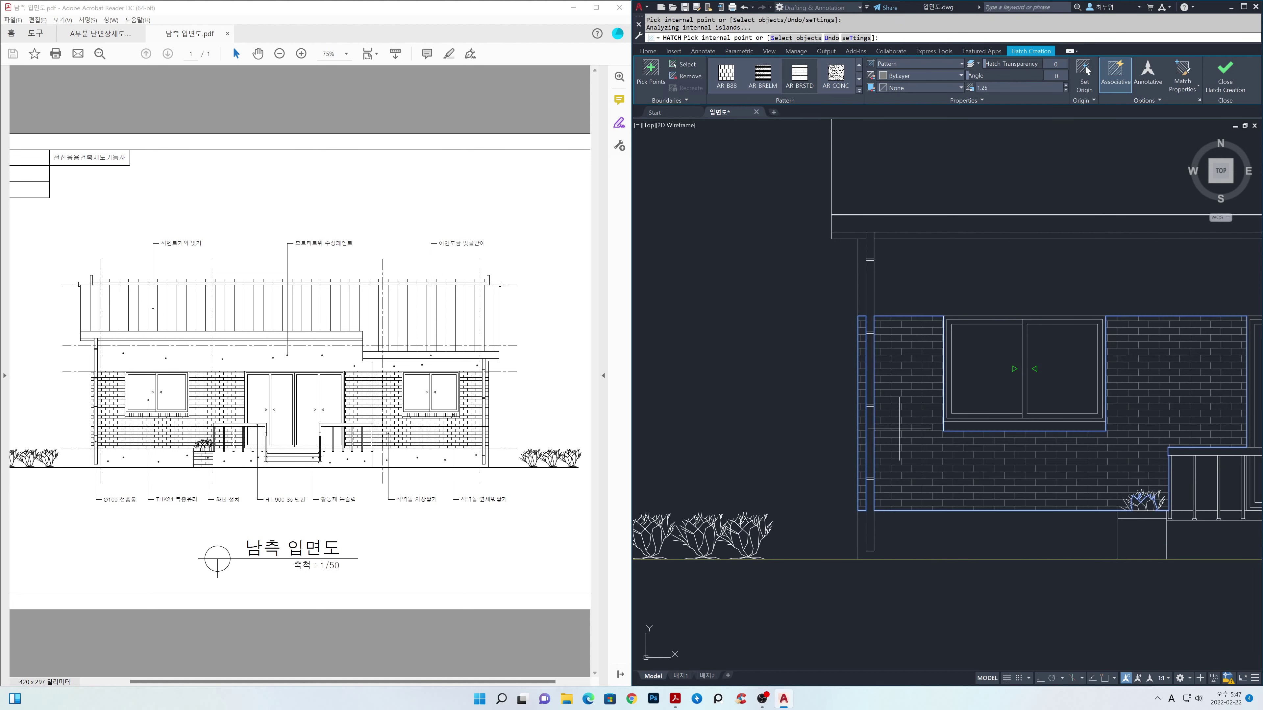
- Add the wall areas visible between the posts of the railing left of the entrance to the brick hatch
middle_click_drag(1028, 452, 725, 371)
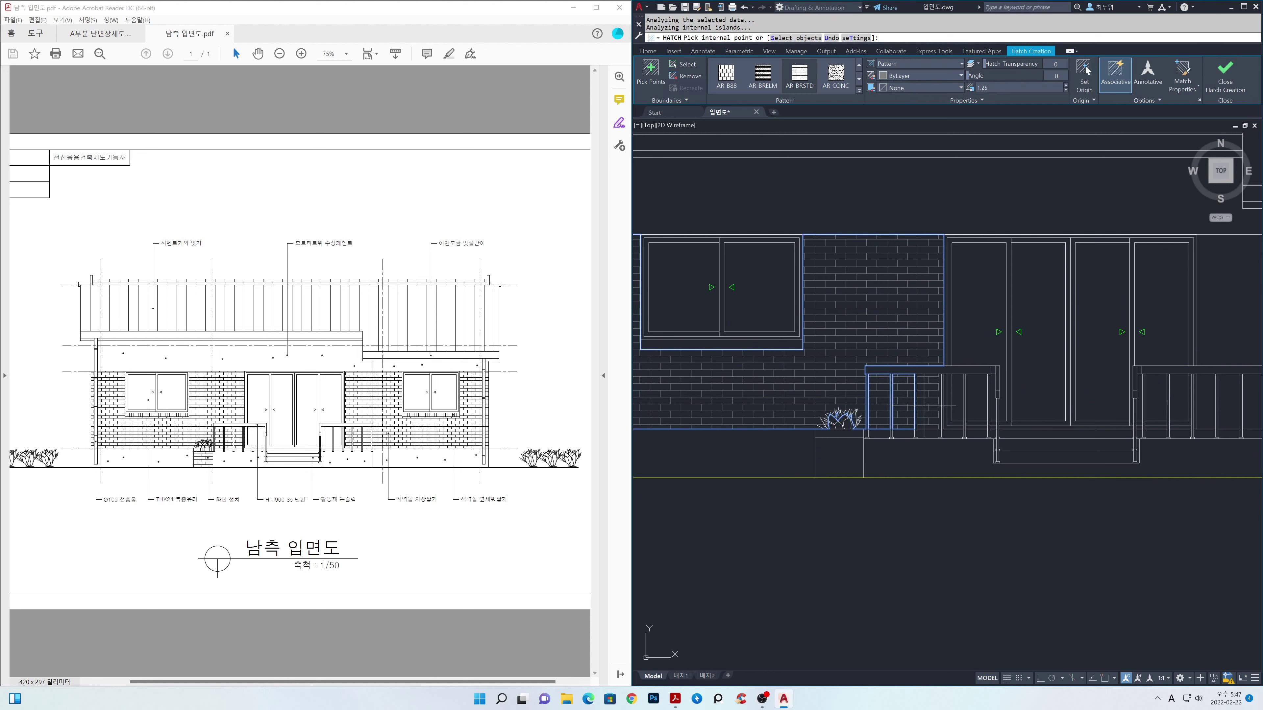
scroll(927, 404, "up", 6)
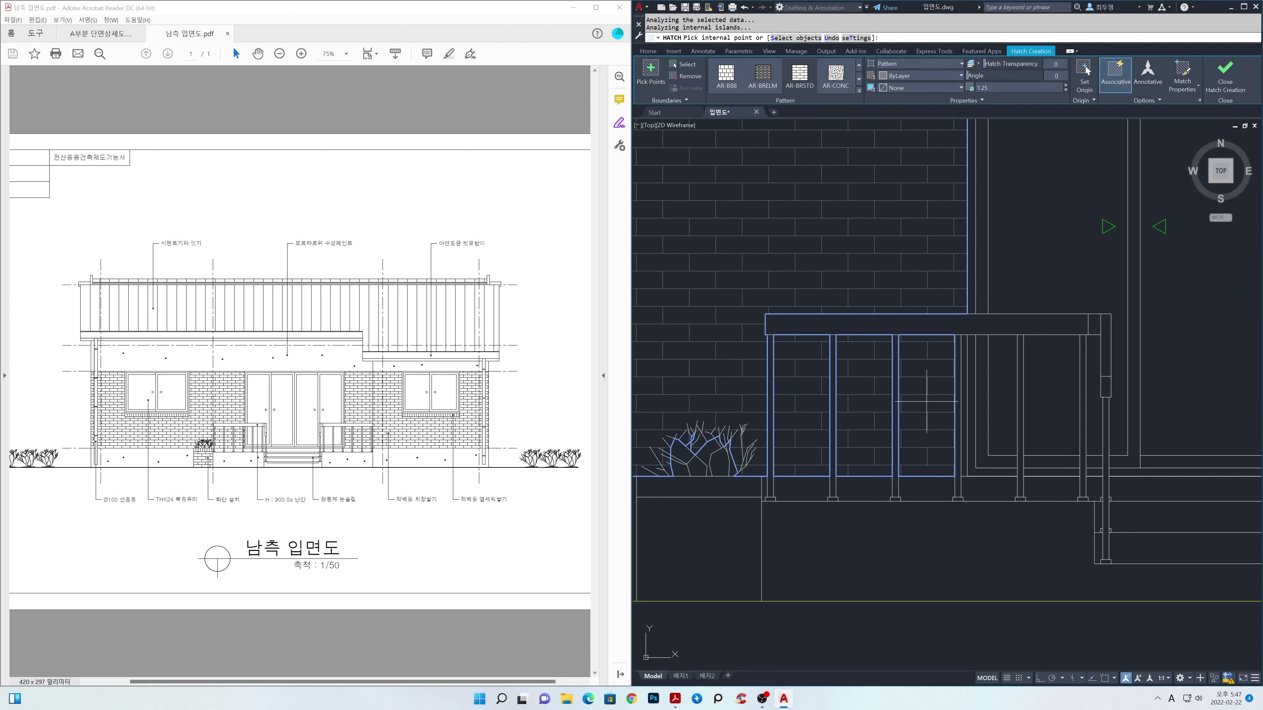
scroll(934, 404, "down", 2)
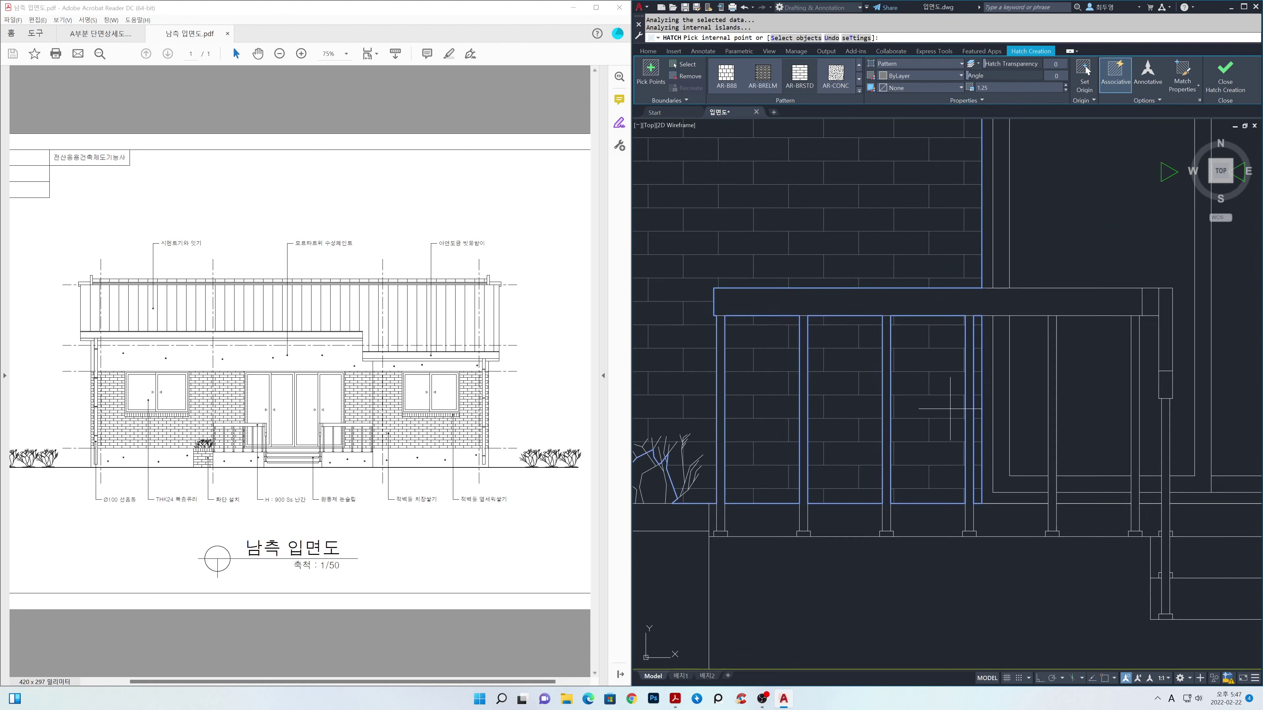
- Add the enclosed wall gaps between the branches of the planter shrub to the brick hatch
scroll(761, 403, "up", 4)
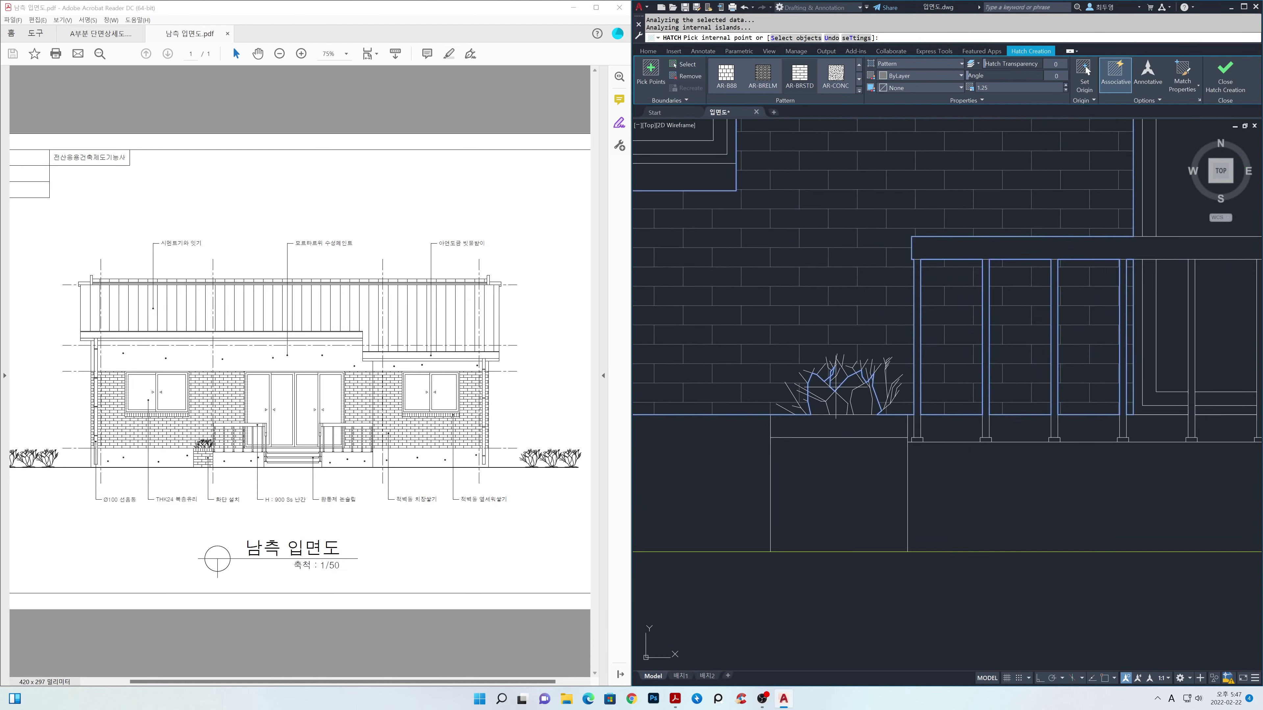
left_click(808, 393)
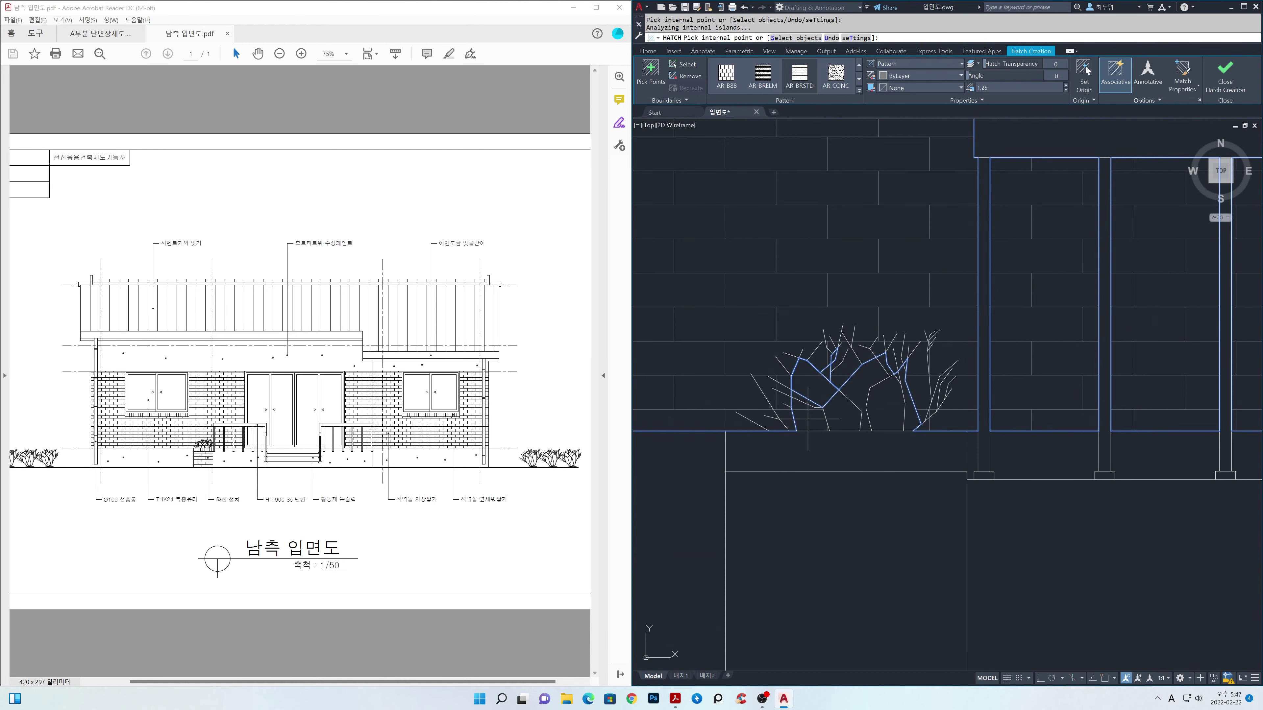
left_click(786, 420)
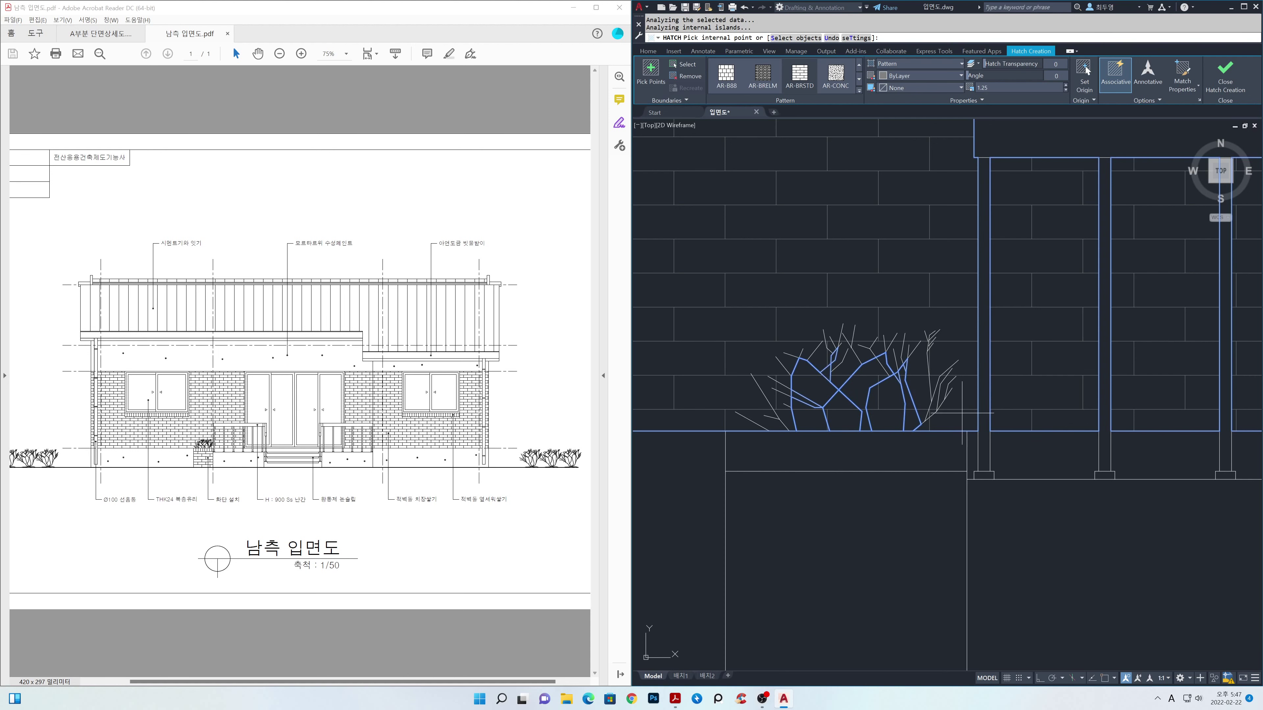
- Add the wall panel right of the entrance door and the three railing bays below it to the brick hatch
scroll(960, 418, "down", 4)
scroll(982, 425, "down", 2)
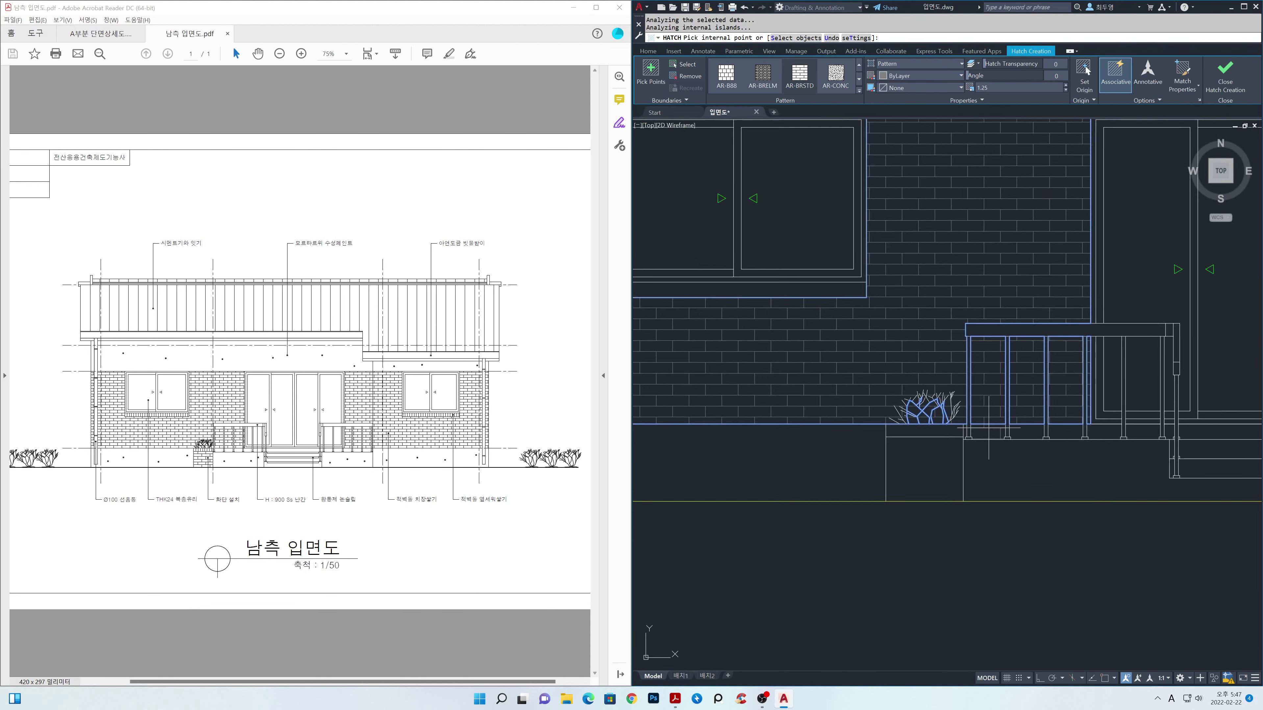
middle_click_drag(1048, 435, 564, 437)
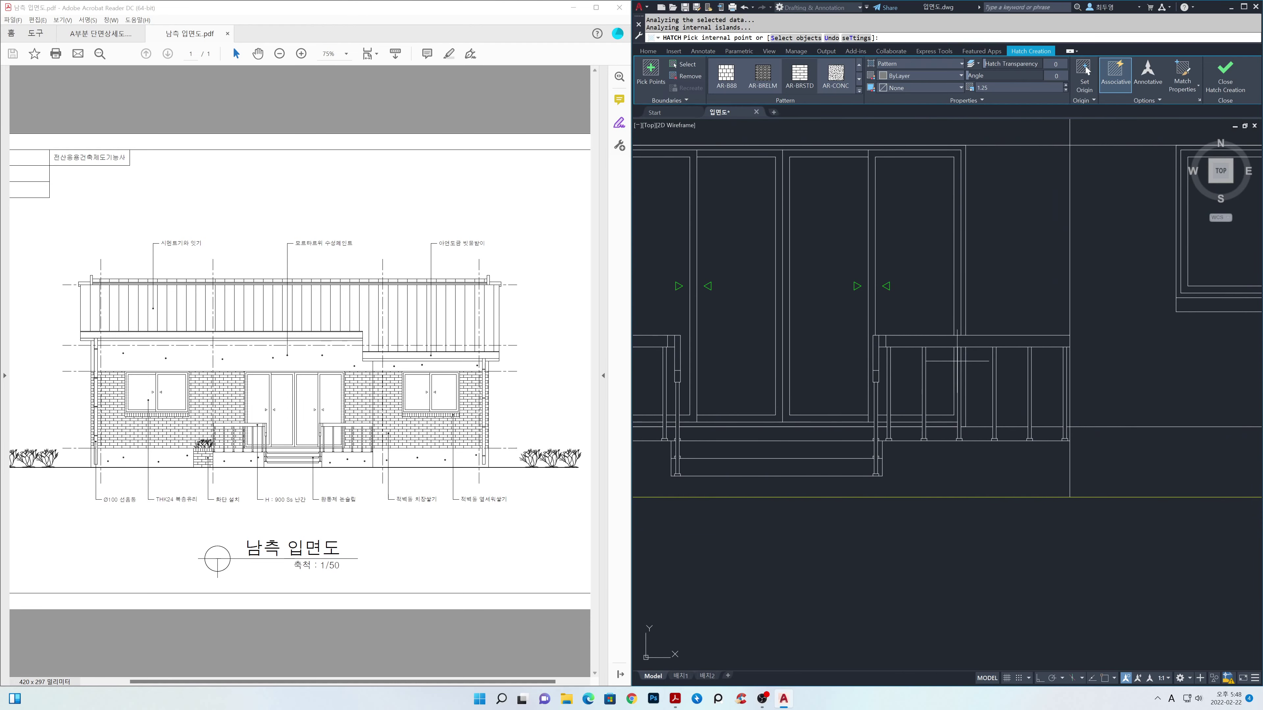
left_click(1001, 300)
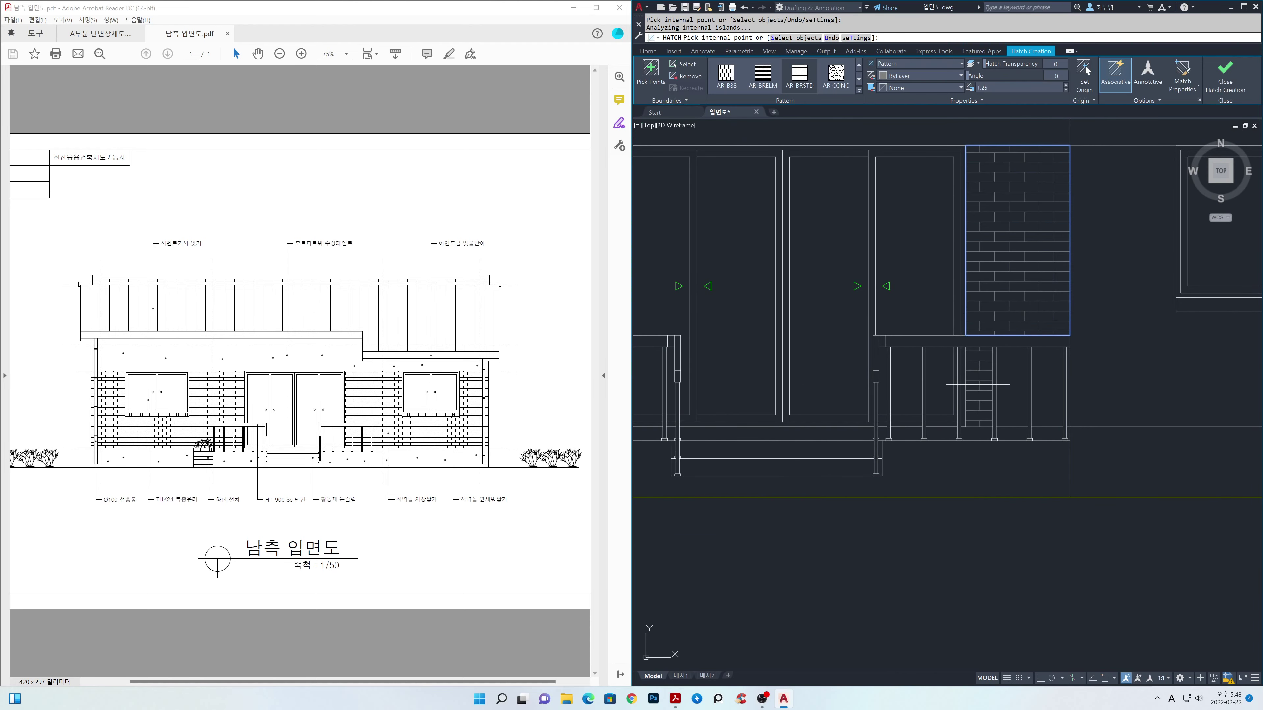
left_click(983, 385)
left_click(1012, 386)
left_click(1043, 385)
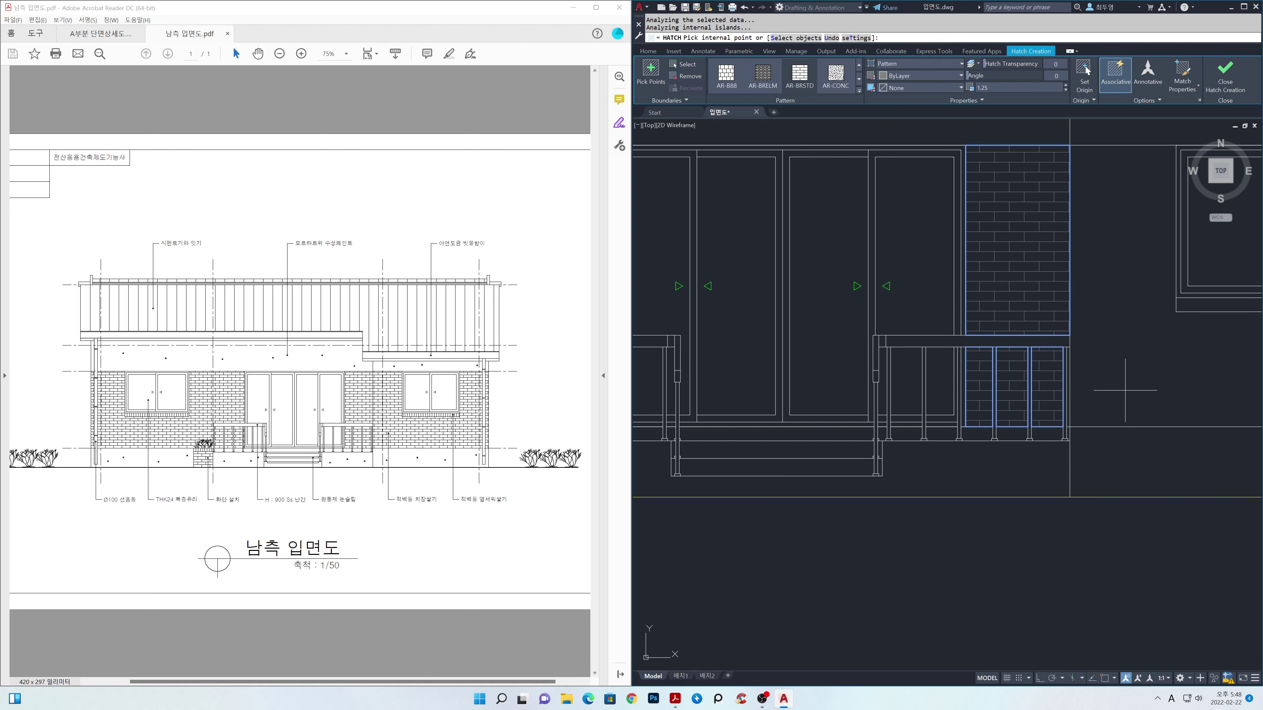
- Add the wall around the right window and the narrow strip outside the right downpipe to the brick hatch
scroll(1127, 382, "down", 1)
middle_click_drag(1128, 383, 880, 391)
scroll(880, 391, "down", 1)
left_click(885, 390)
middle_click_drag(1102, 387, 989, 416)
scroll(986, 418, "up", 2)
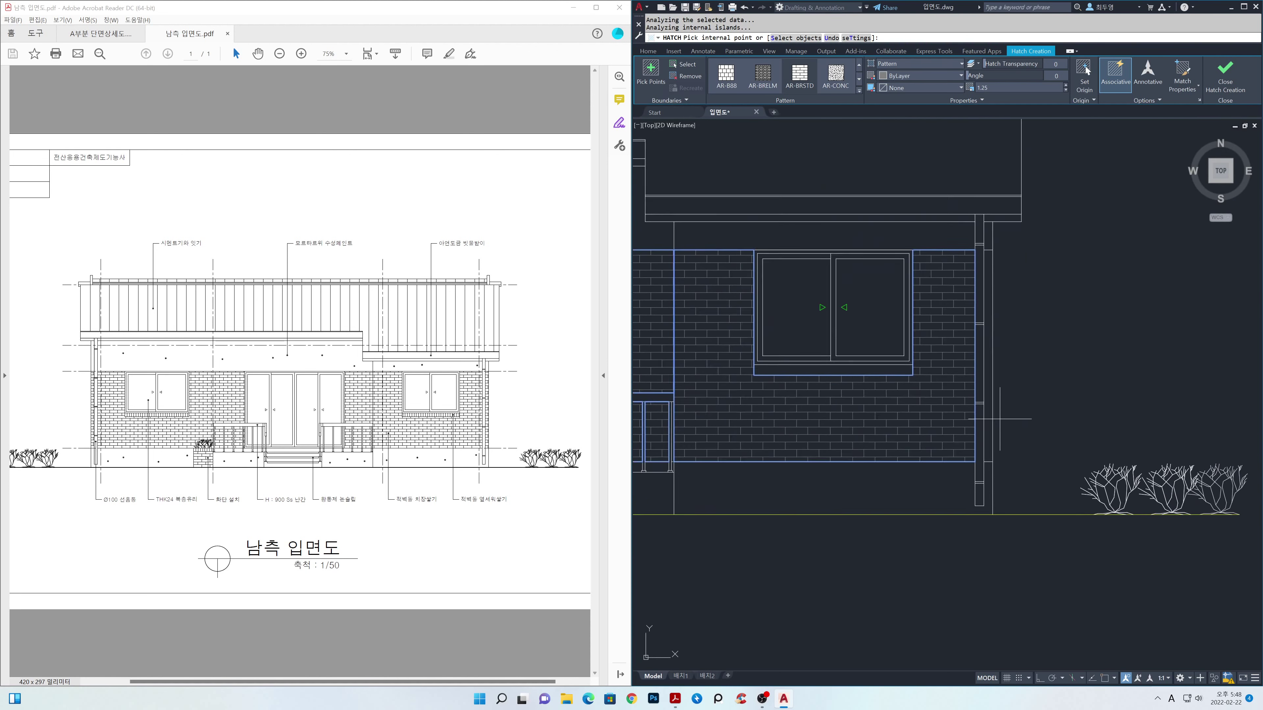
left_click(985, 418)
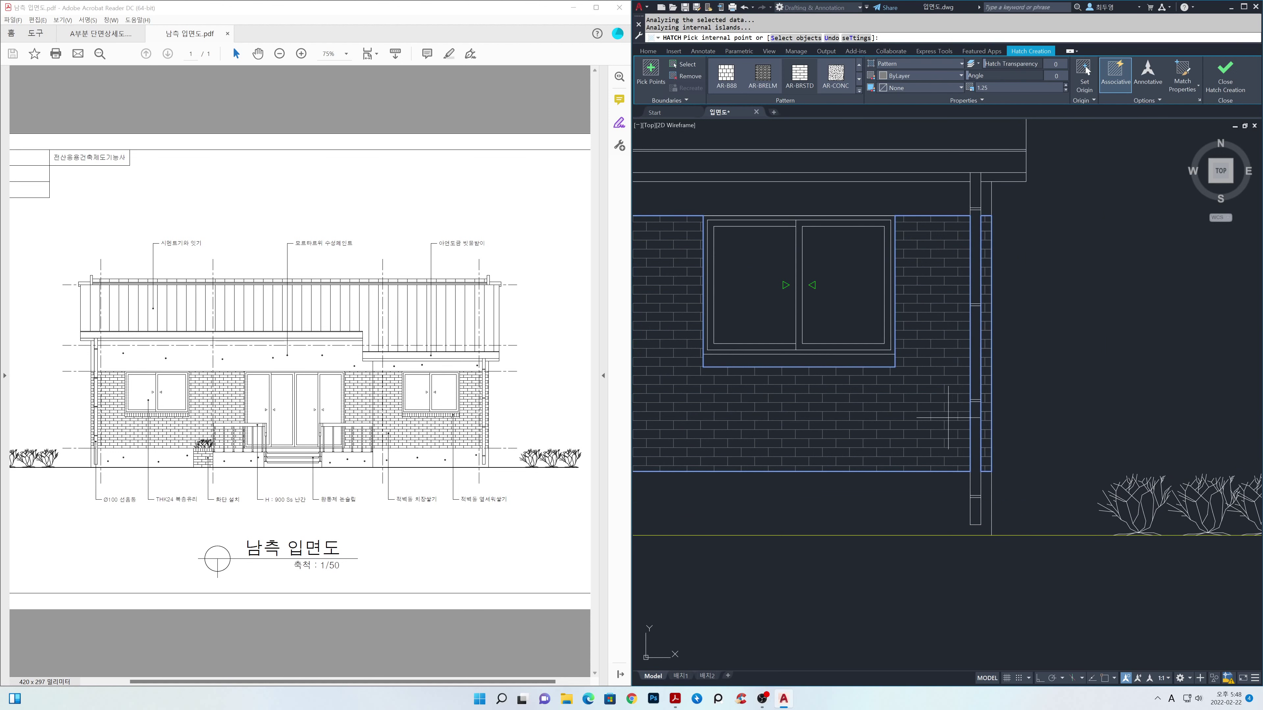
- Set the brick hatch origin at the lower-left corner of the brick wall with object snap on, and finish the hatch
left_click(1084, 75)
scroll(878, 354, "down", 2)
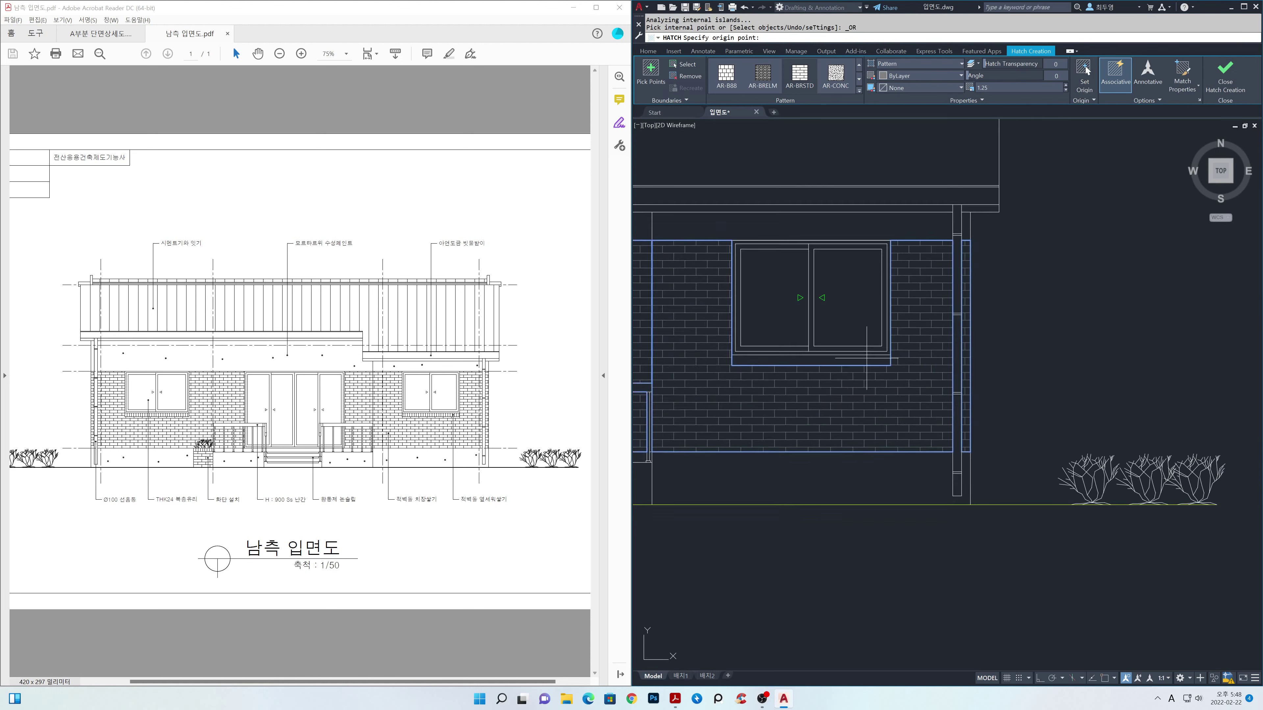
scroll(812, 388, "down", 3)
middle_click_drag(711, 404, 845, 407)
scroll(814, 414, "up", 2)
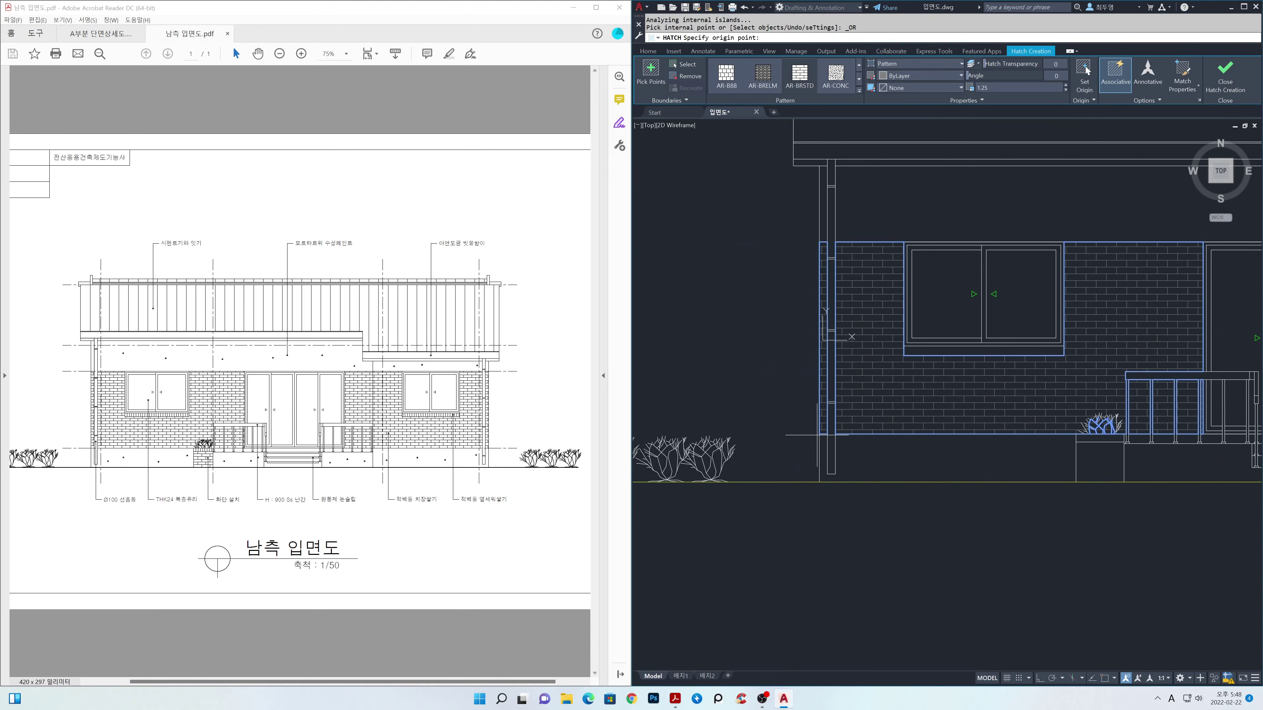
key("F3")
scroll(814, 436, "up", 2)
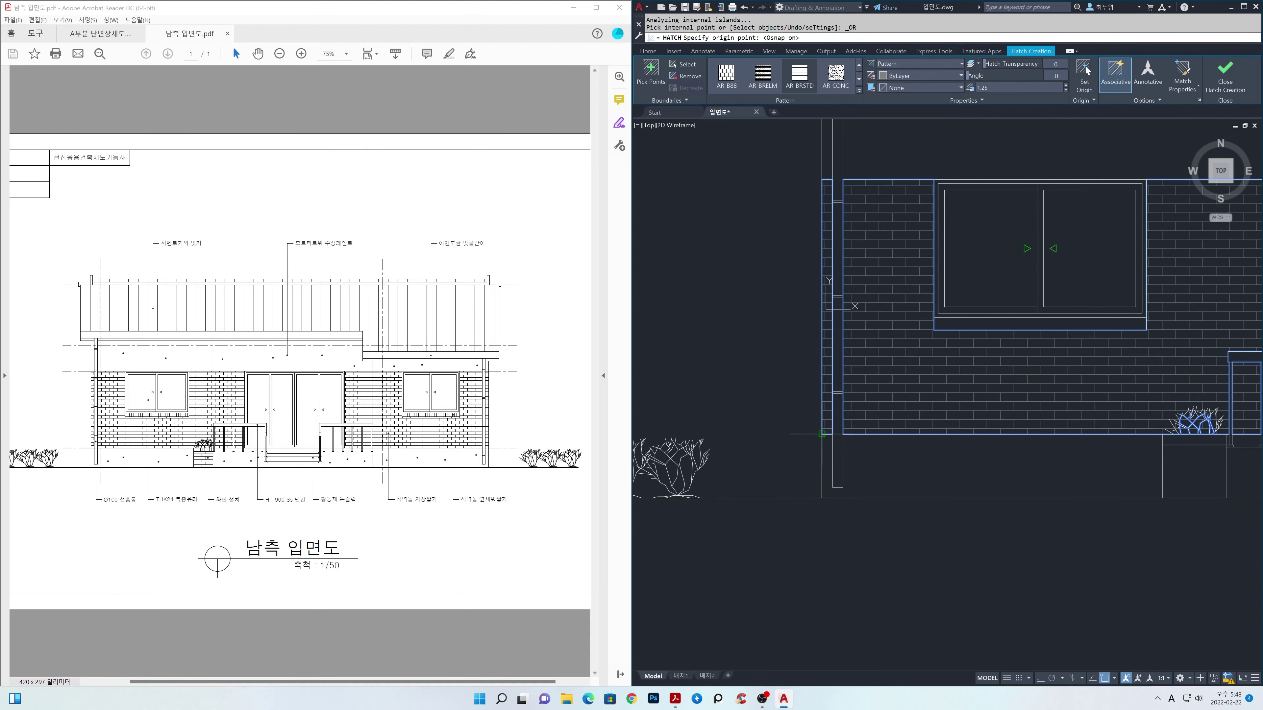
left_click(820, 434)
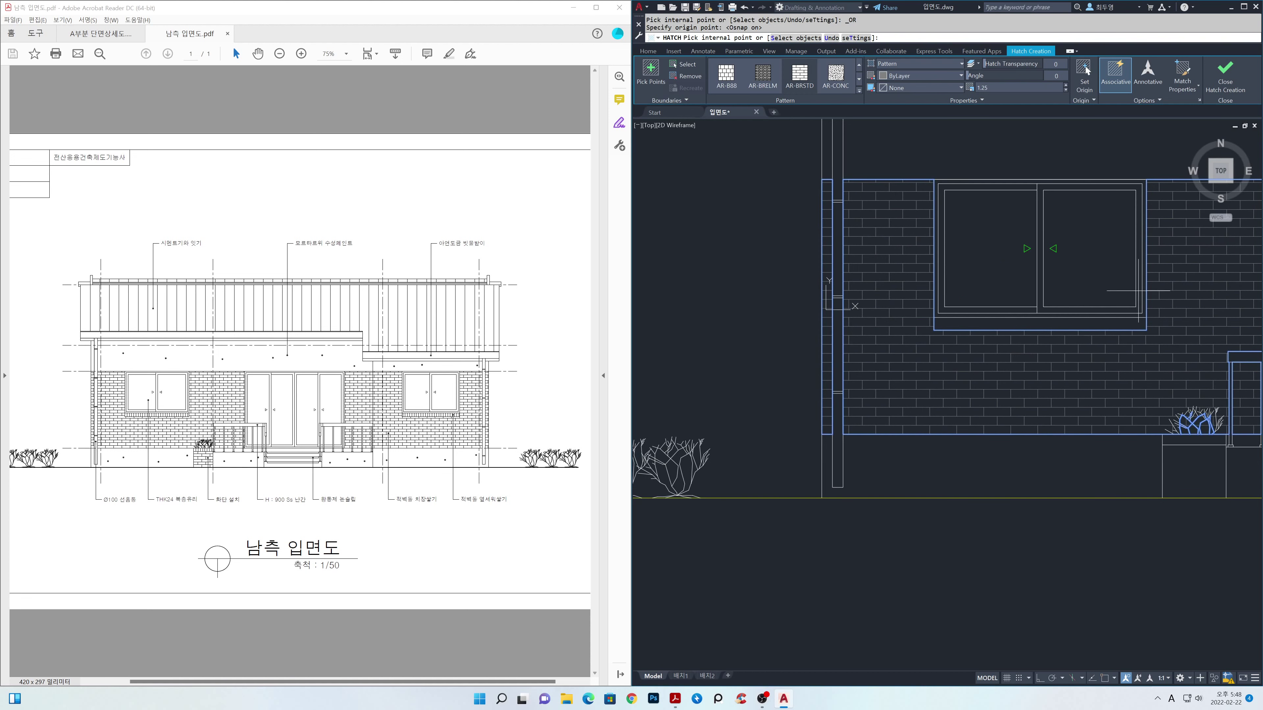
key("Return")
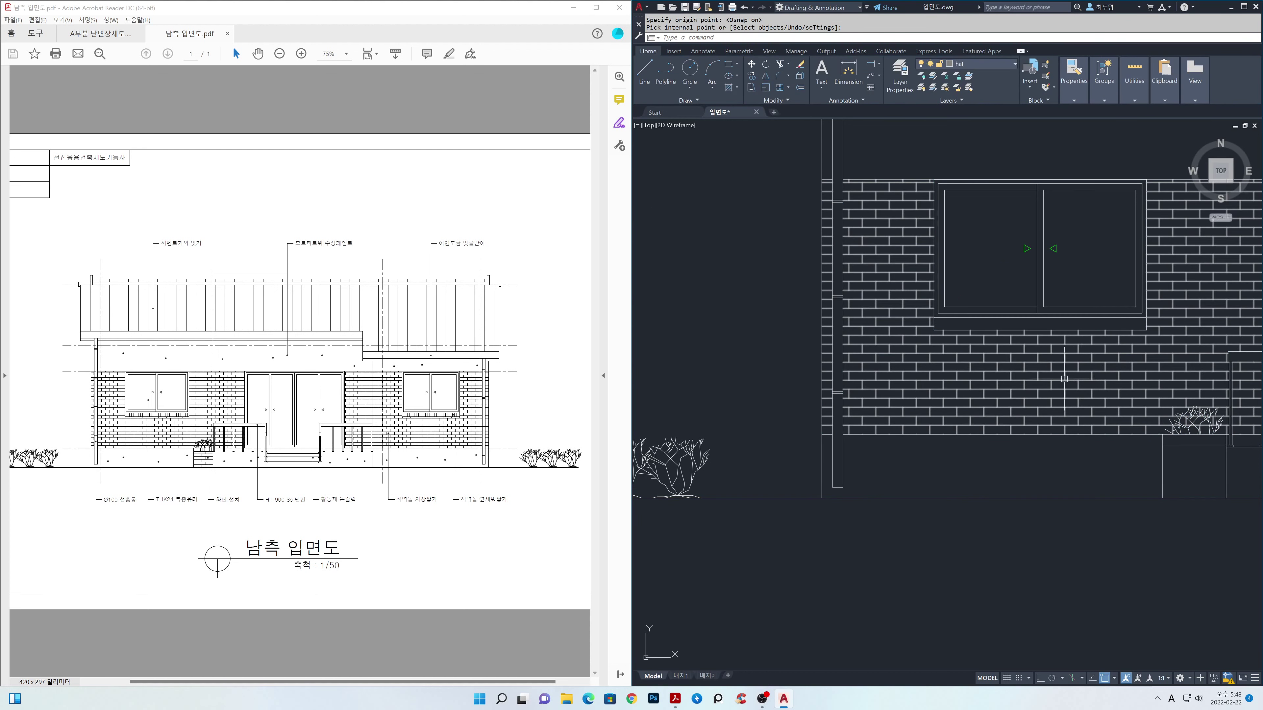
- Hatch the planter front below the shrub with AR-BRSTD, with its origin at the planter's lower-left corner
scroll(656, 467, "down", 4)
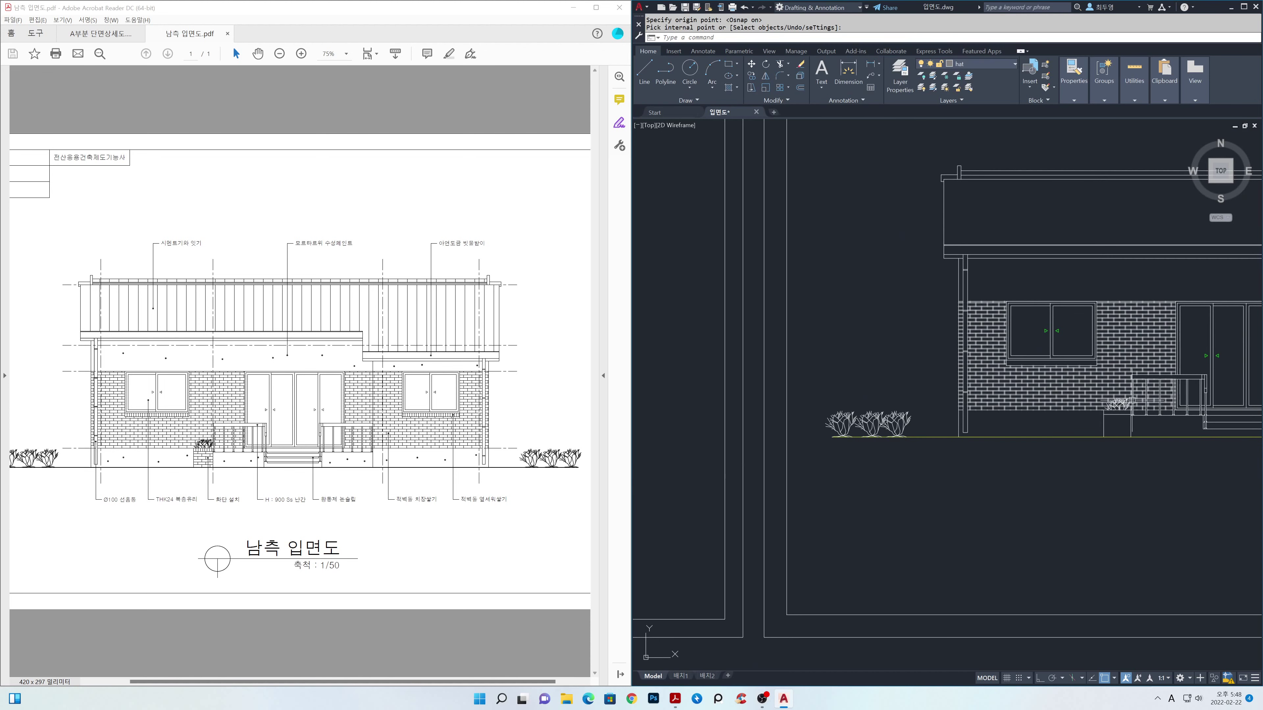
mouse_move(896, 443)
middle_mouse_down()
mouse_move(826, 452)
mouse_move(901, 446)
middle_mouse_up()
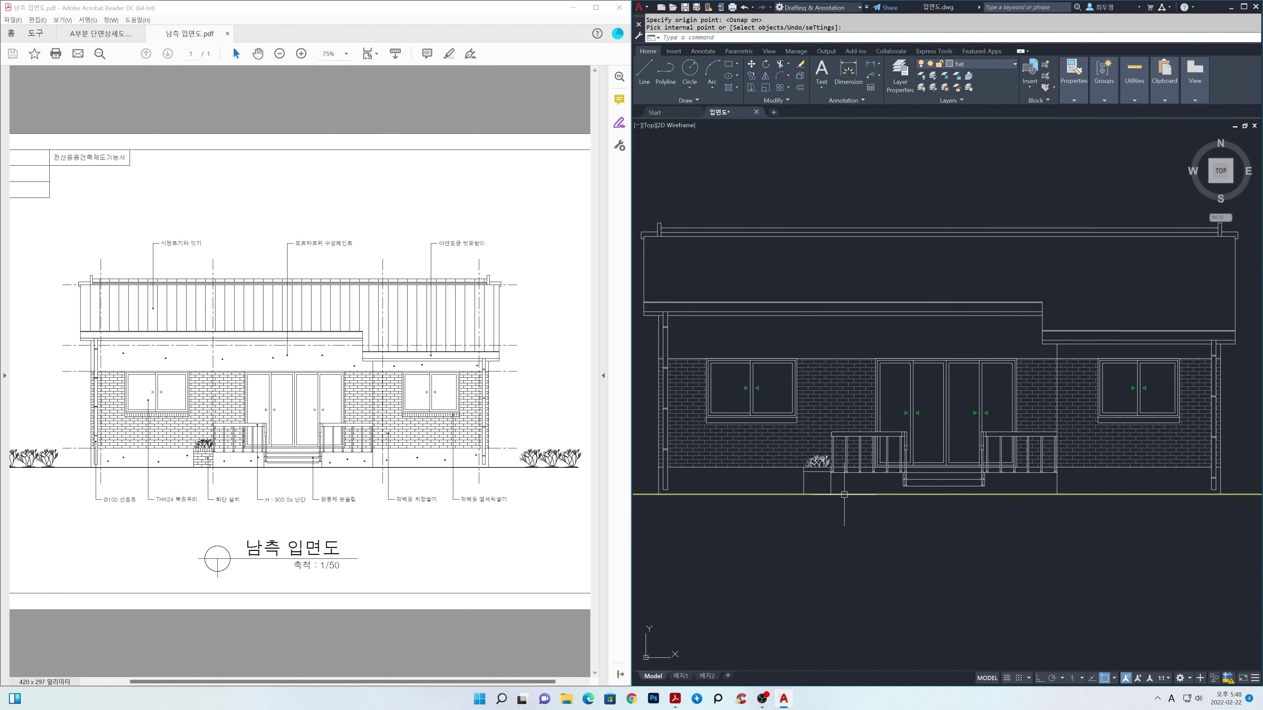
scroll(845, 442, "up", 2)
scroll(845, 443, "up", 3)
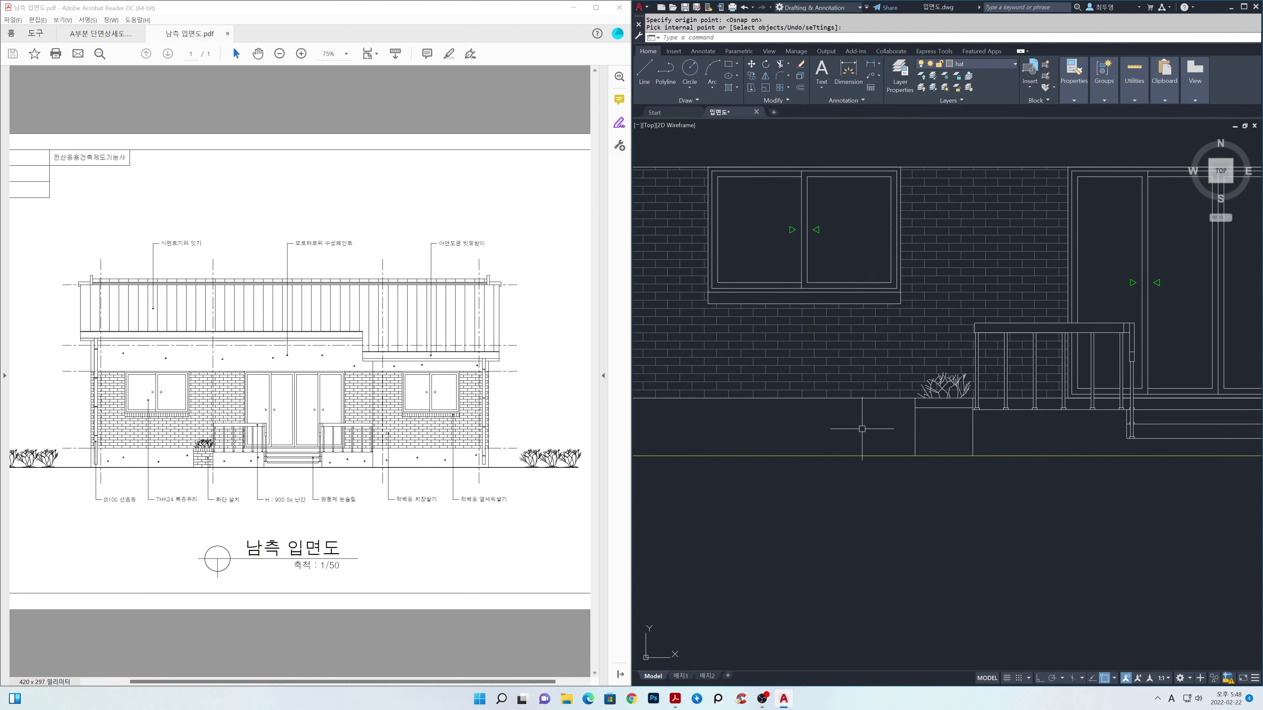
key("Return")
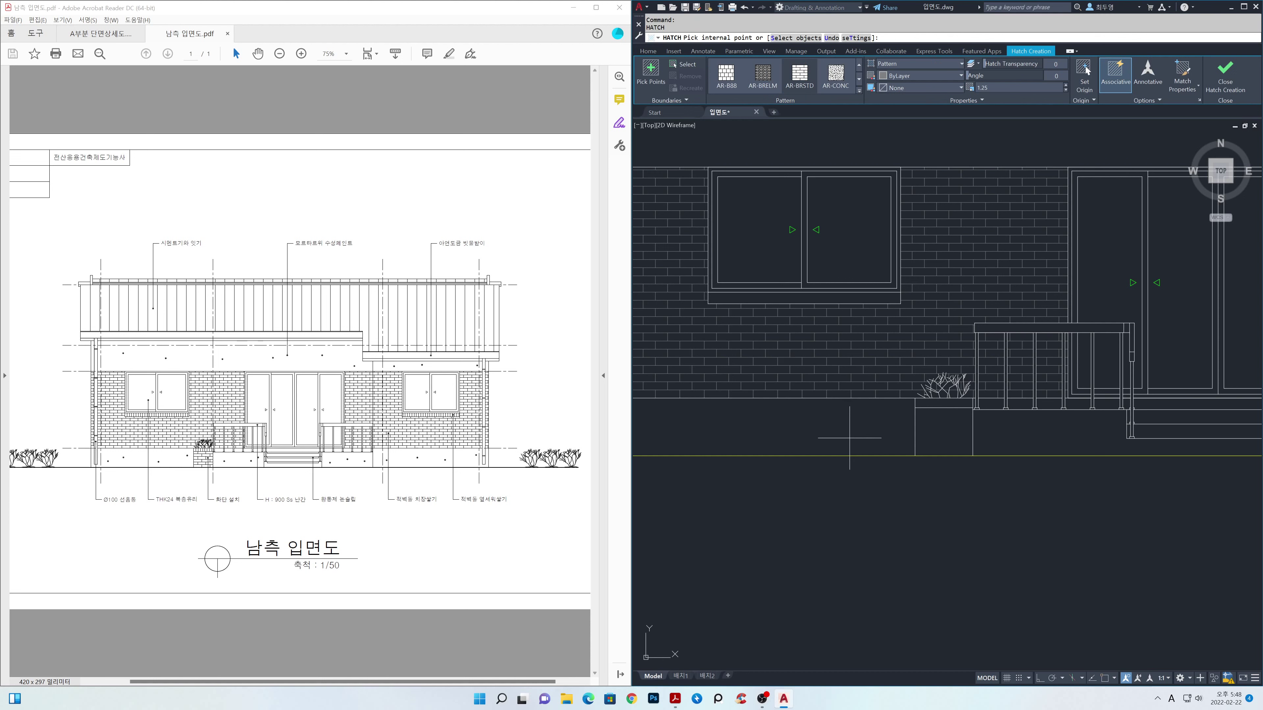
left_click(937, 446)
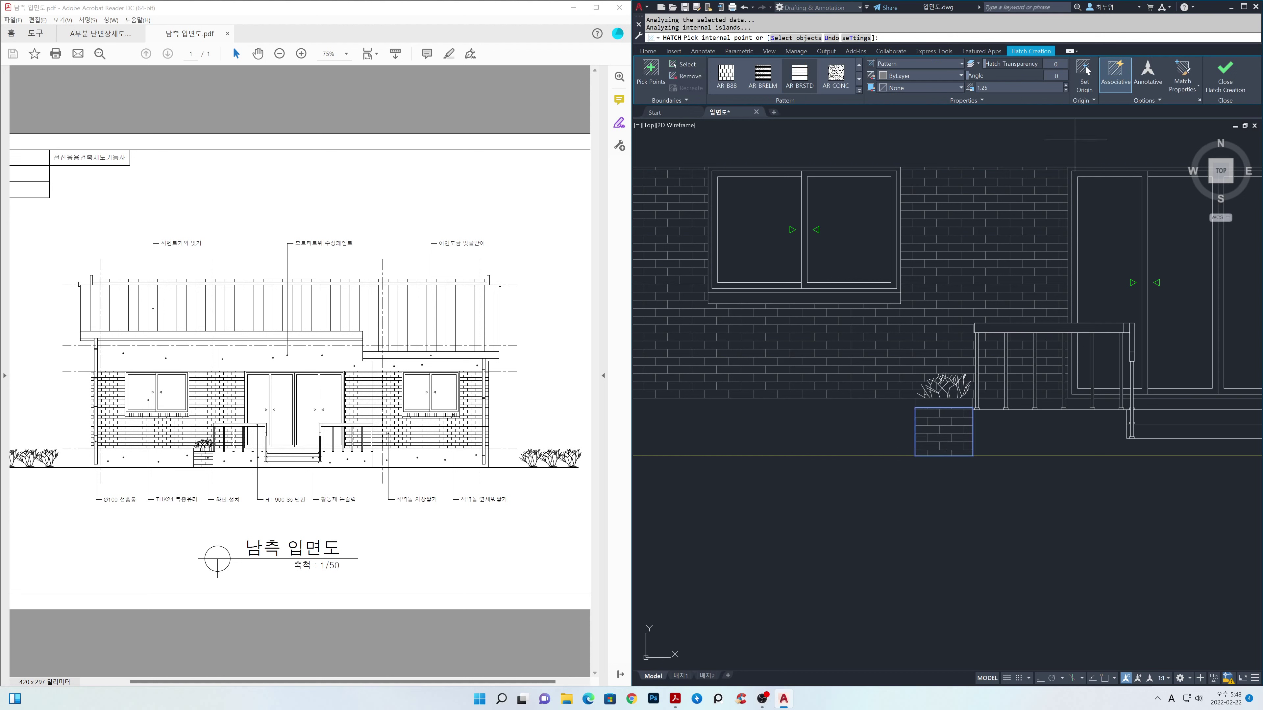
left_click(1084, 74)
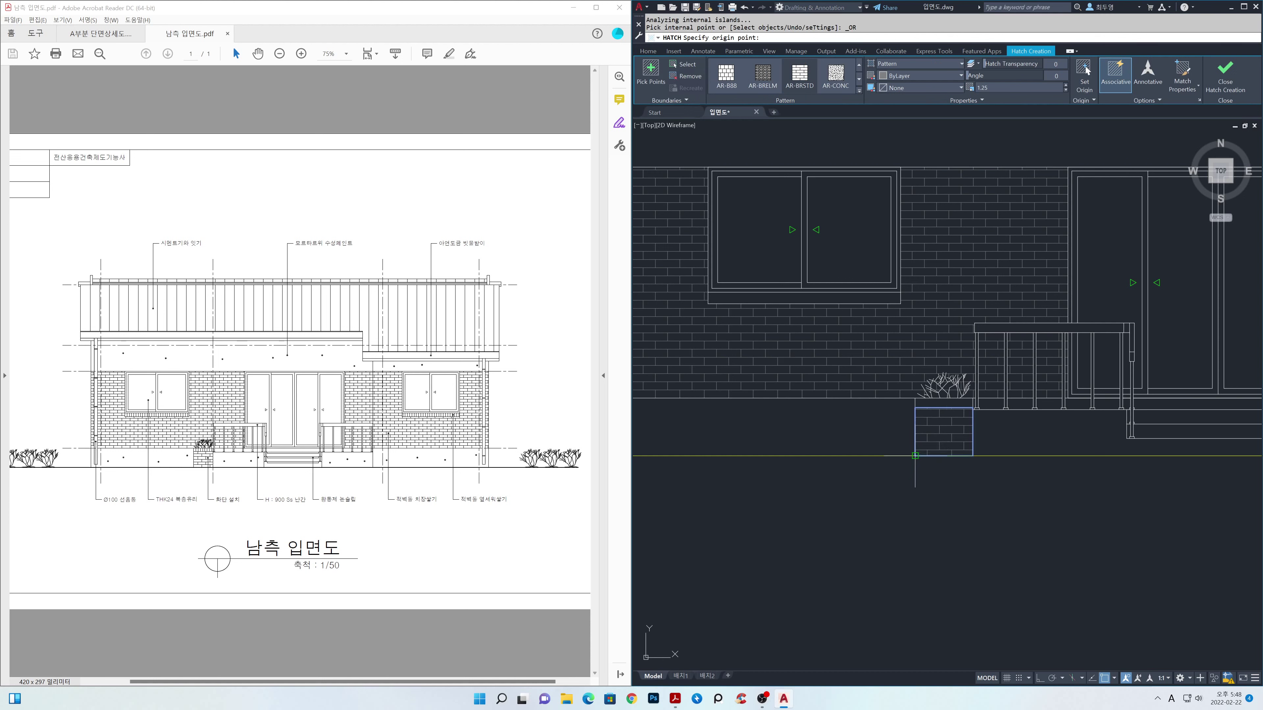
left_click(915, 455)
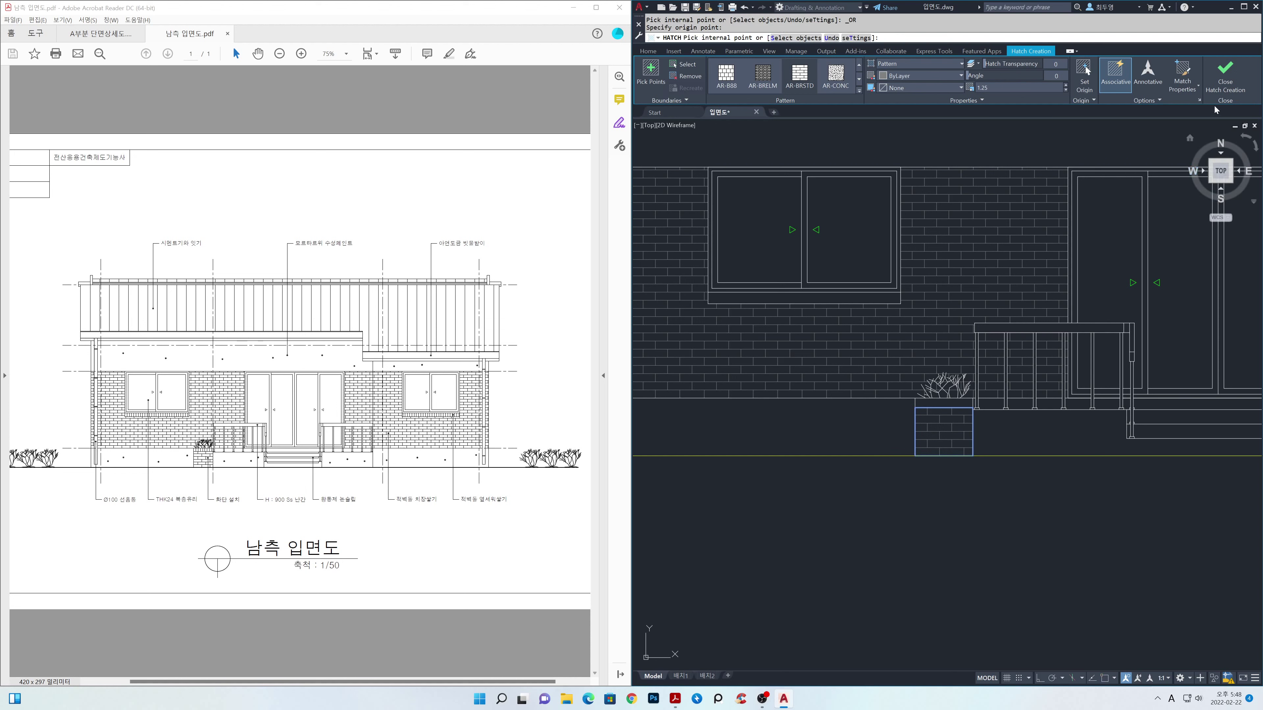
left_click(1225, 88)
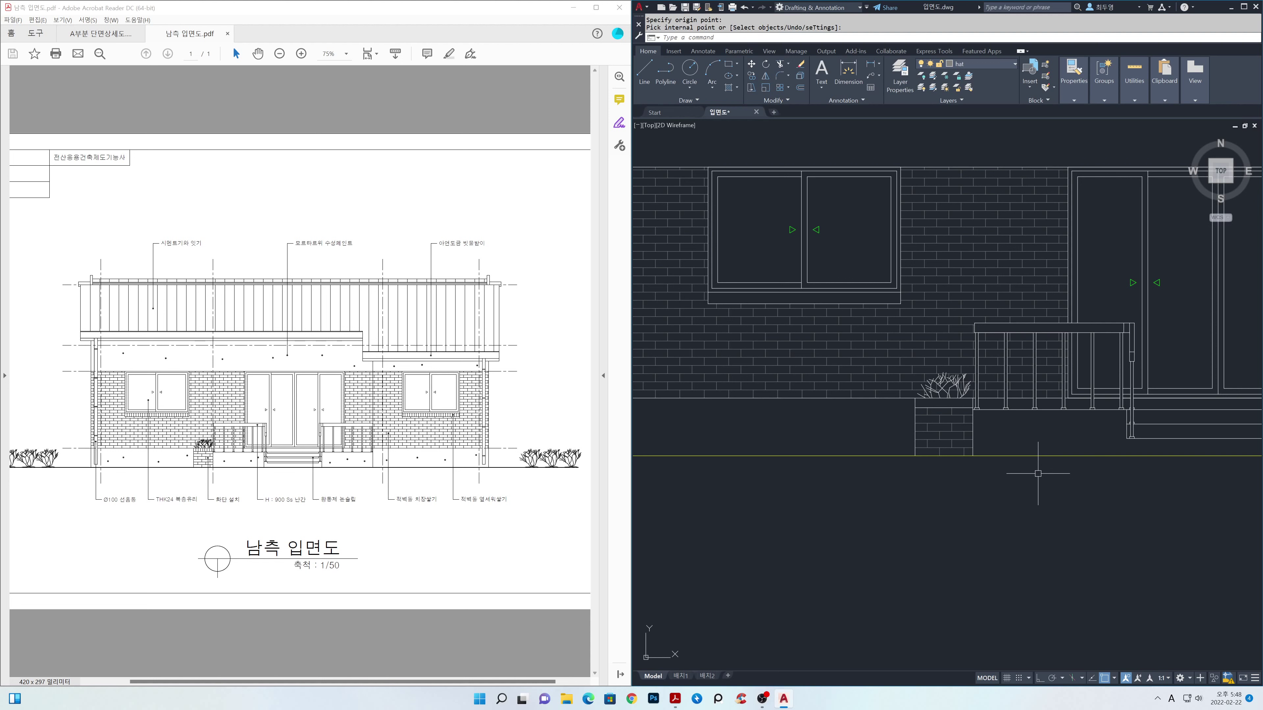
- Hatch the strip along the planter's upper edge with a user-defined pattern at angle 90 and spacing 70
key("Return")
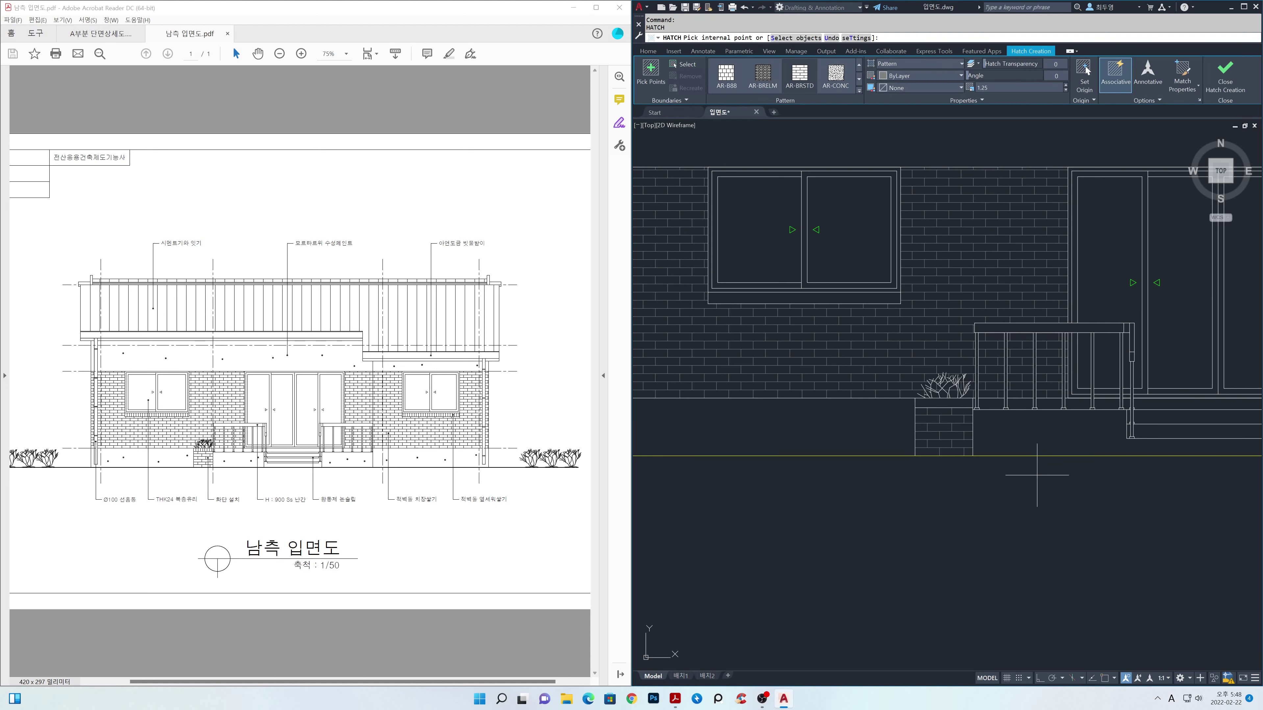
left_click(946, 64)
left_click(929, 109)
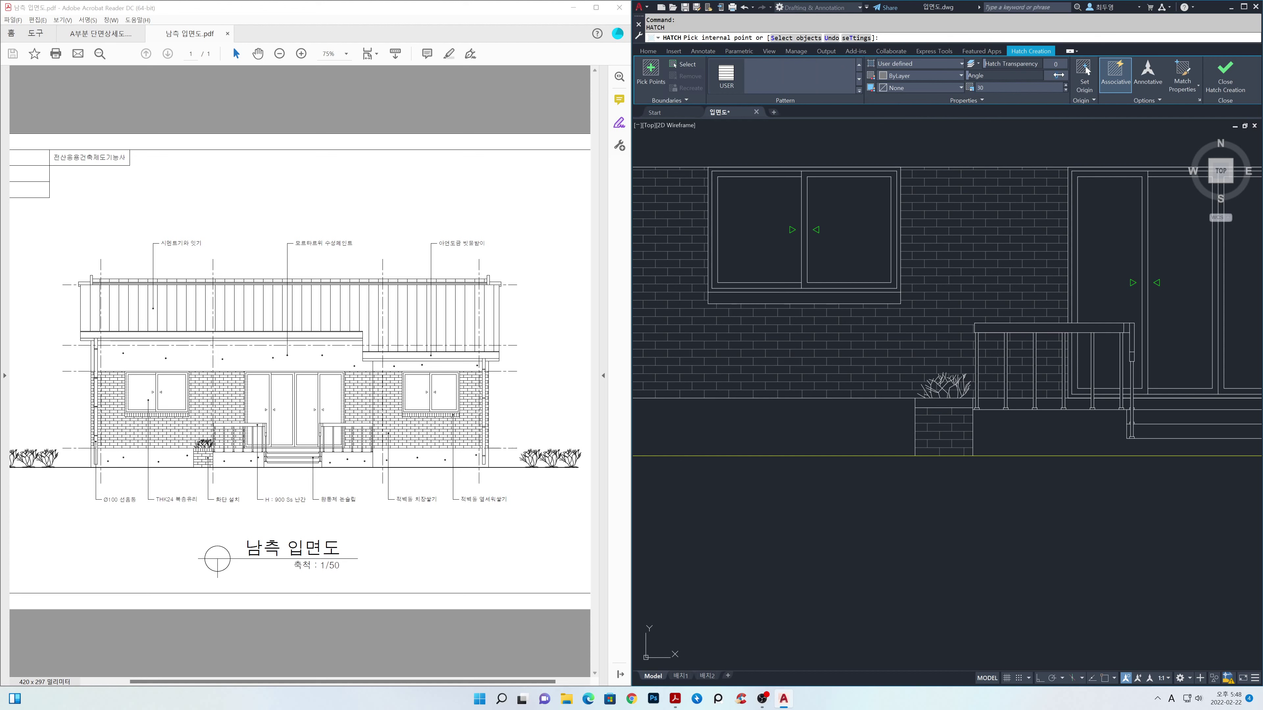
left_click(1041, 75)
type("90")
key("Tab")
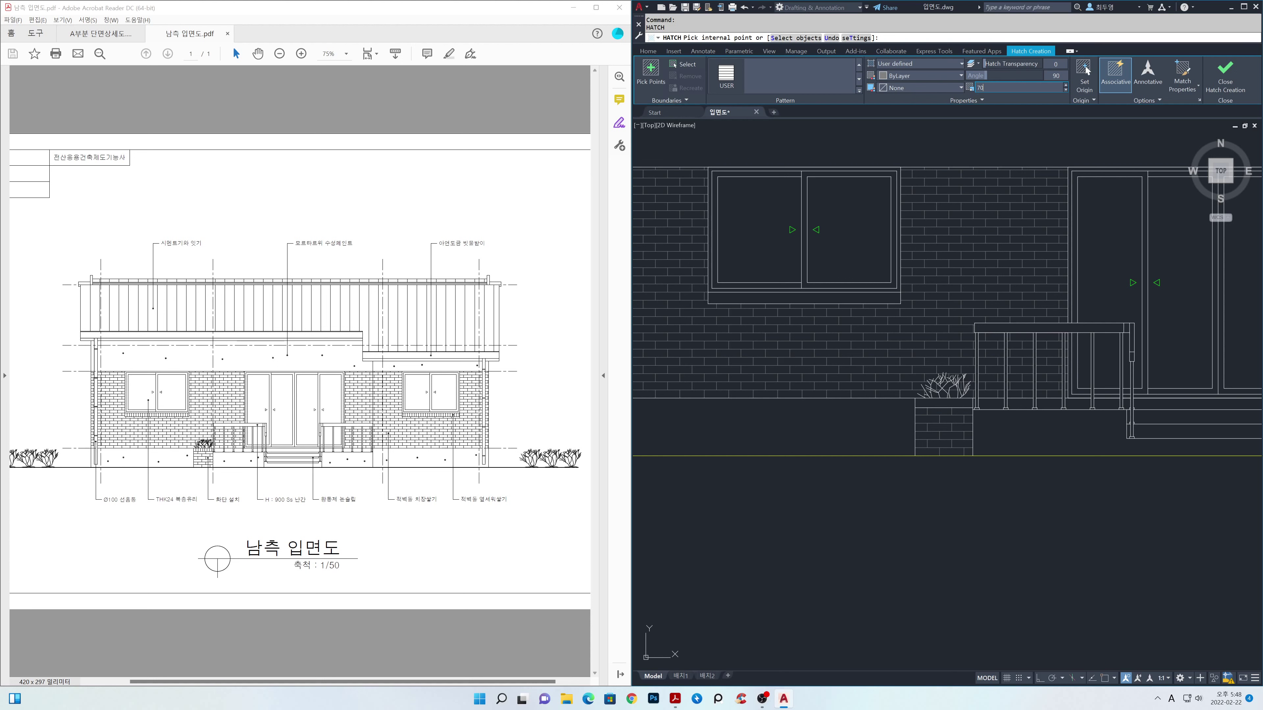
key("Return")
scroll(946, 405, "up", 2)
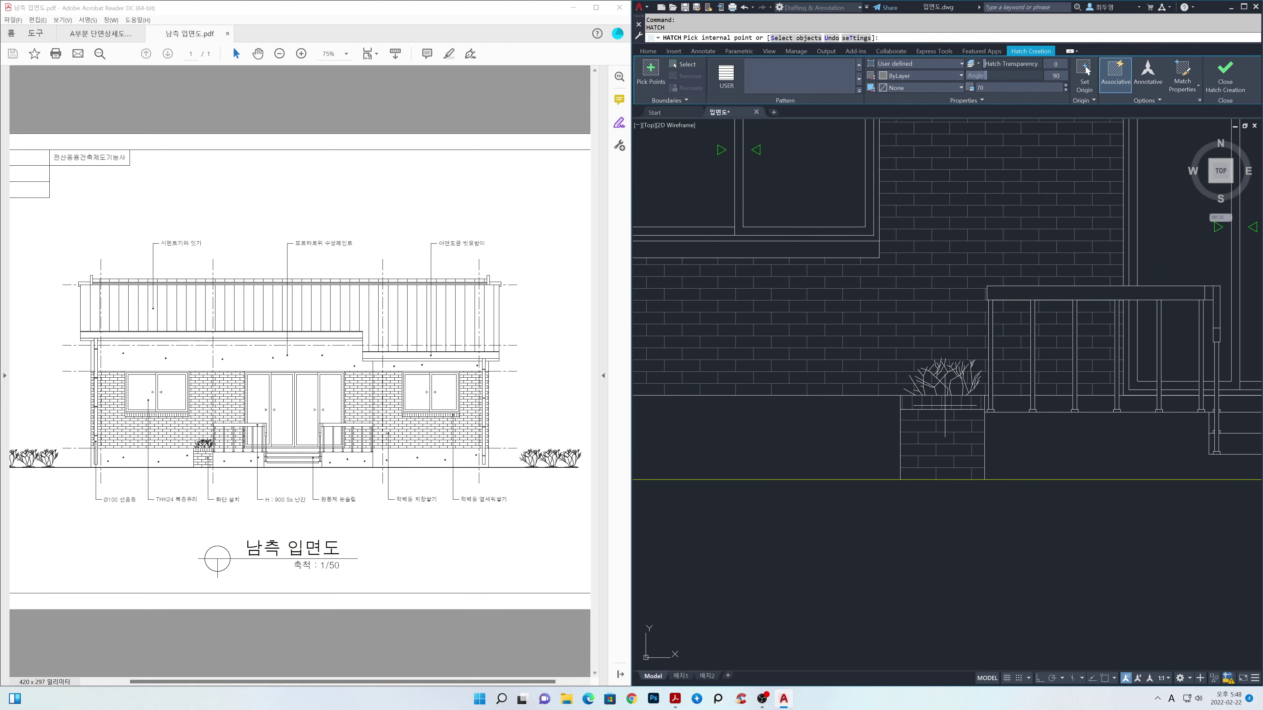
left_click(944, 404)
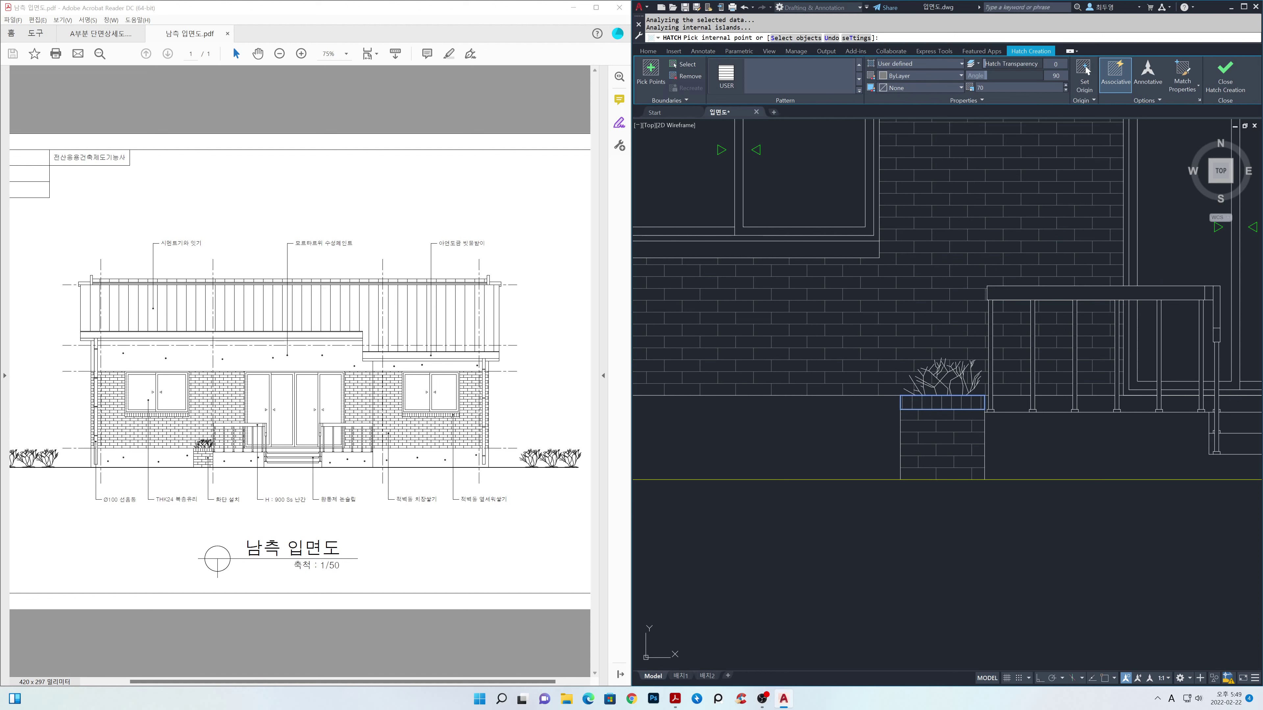
key("F3")
left_click(960, 446)
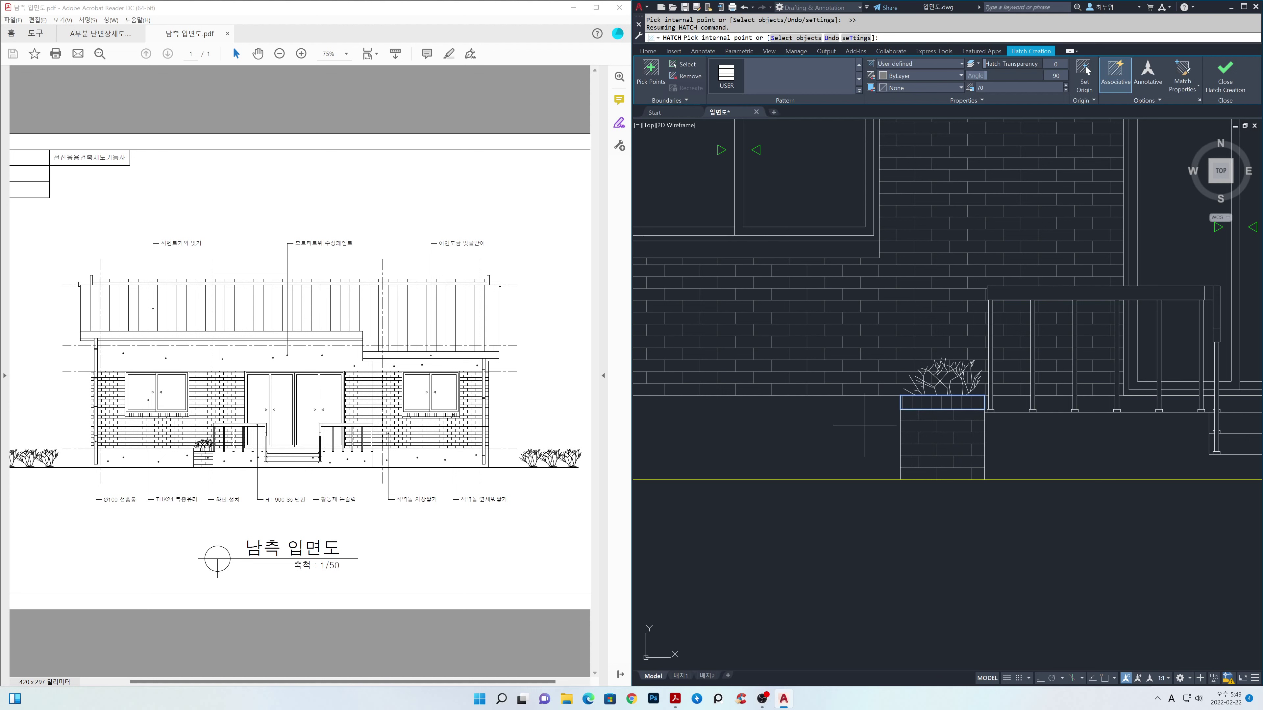
left_click(1228, 80)
- Set the origin of the planter strip's vertical line hatch at the strip's lower-left corner and finish editing it
scroll(940, 398, "up", 1)
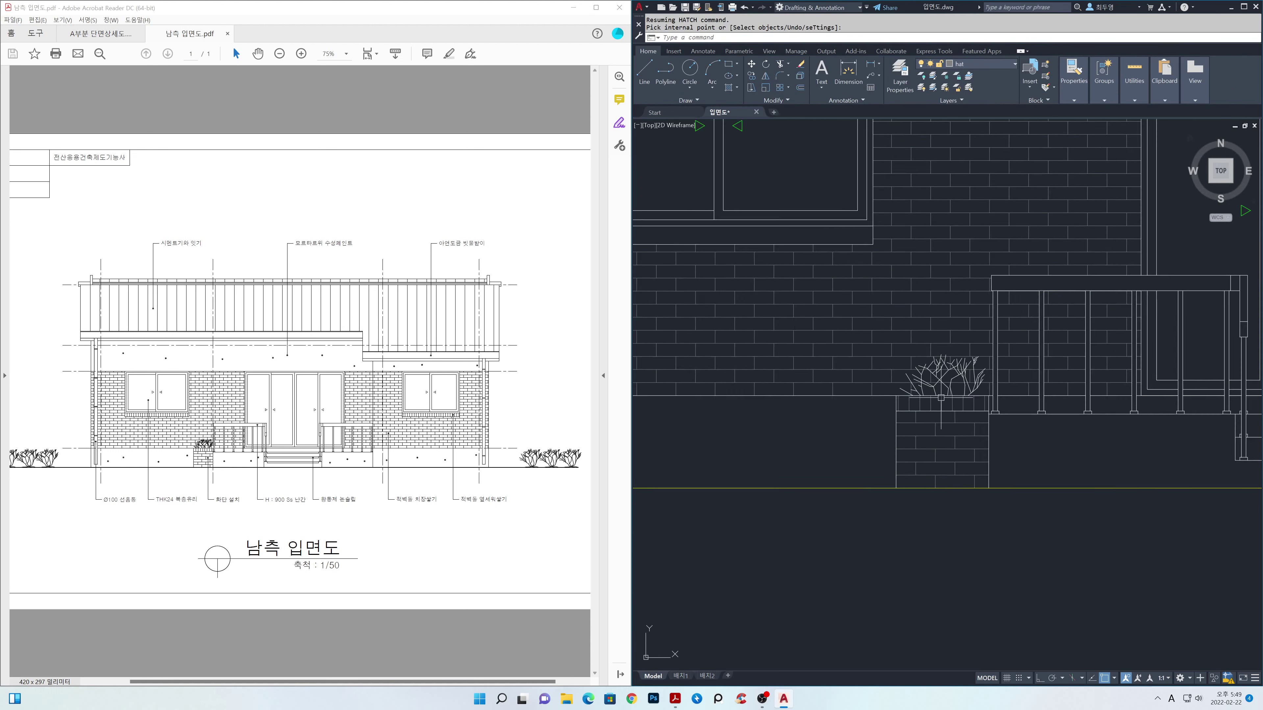
scroll(940, 397, "up", 1)
left_click(916, 404)
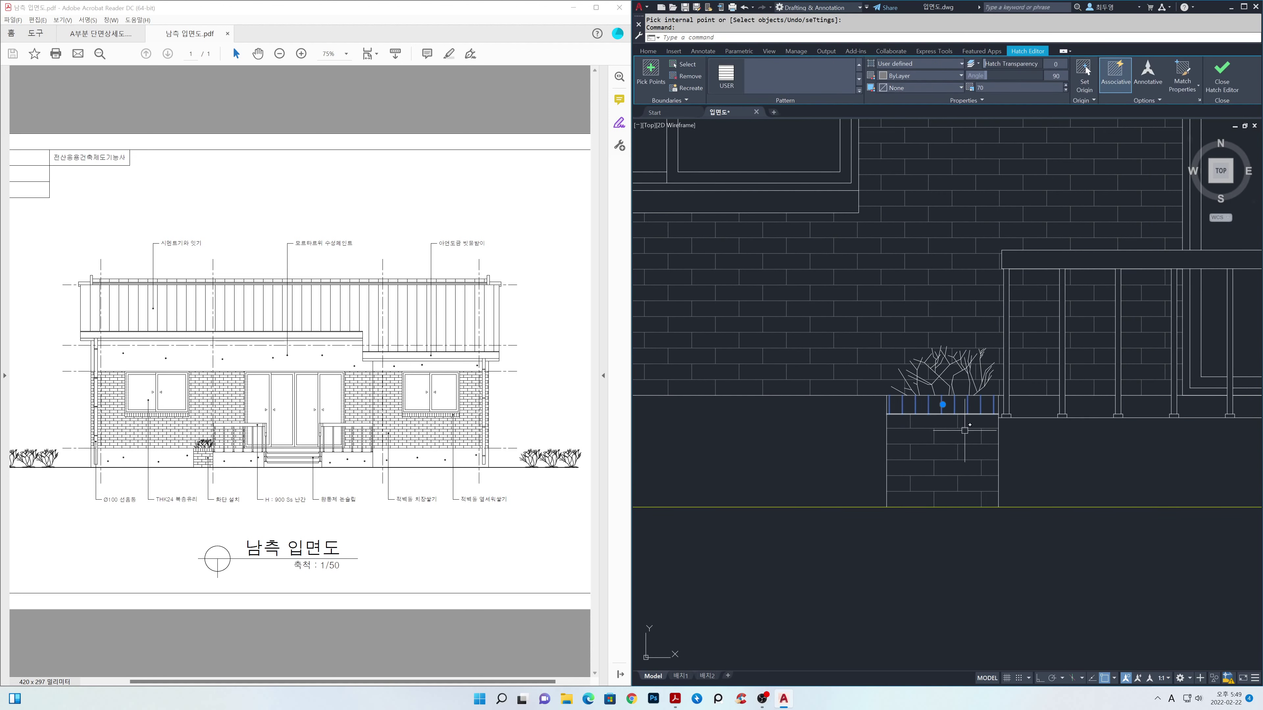
key("Escape")
left_click(958, 407)
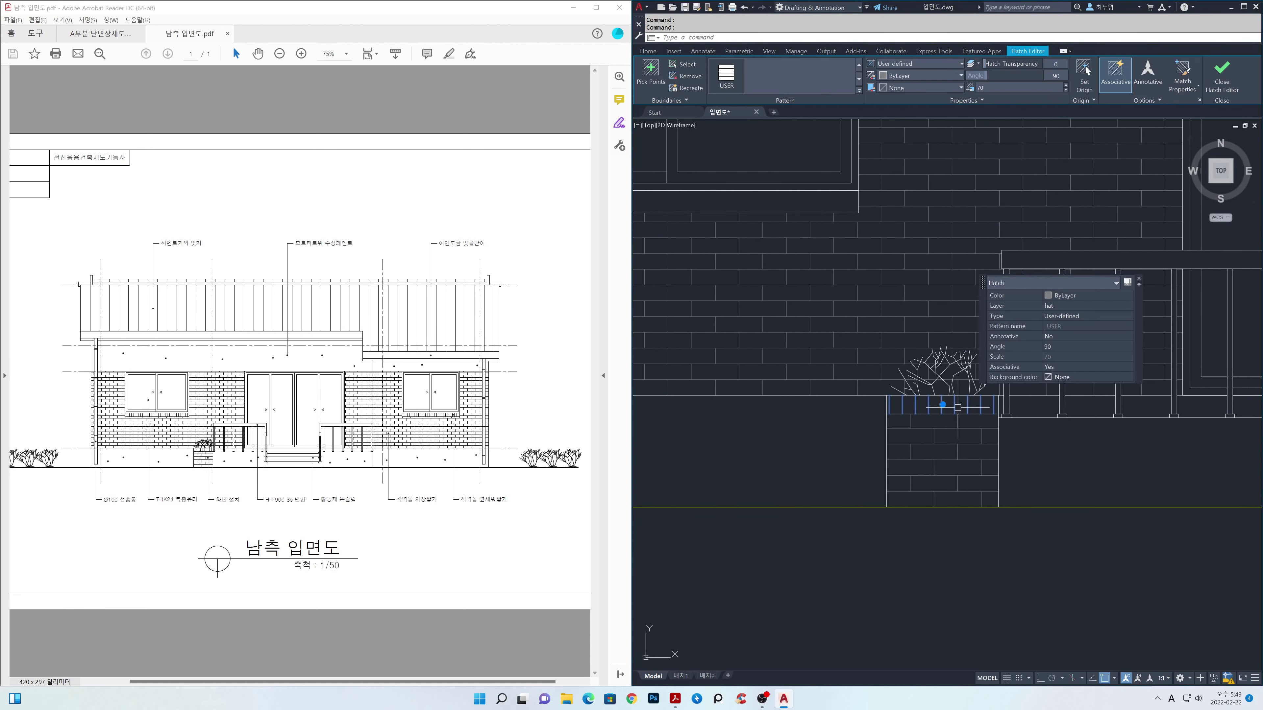
left_click(1084, 74)
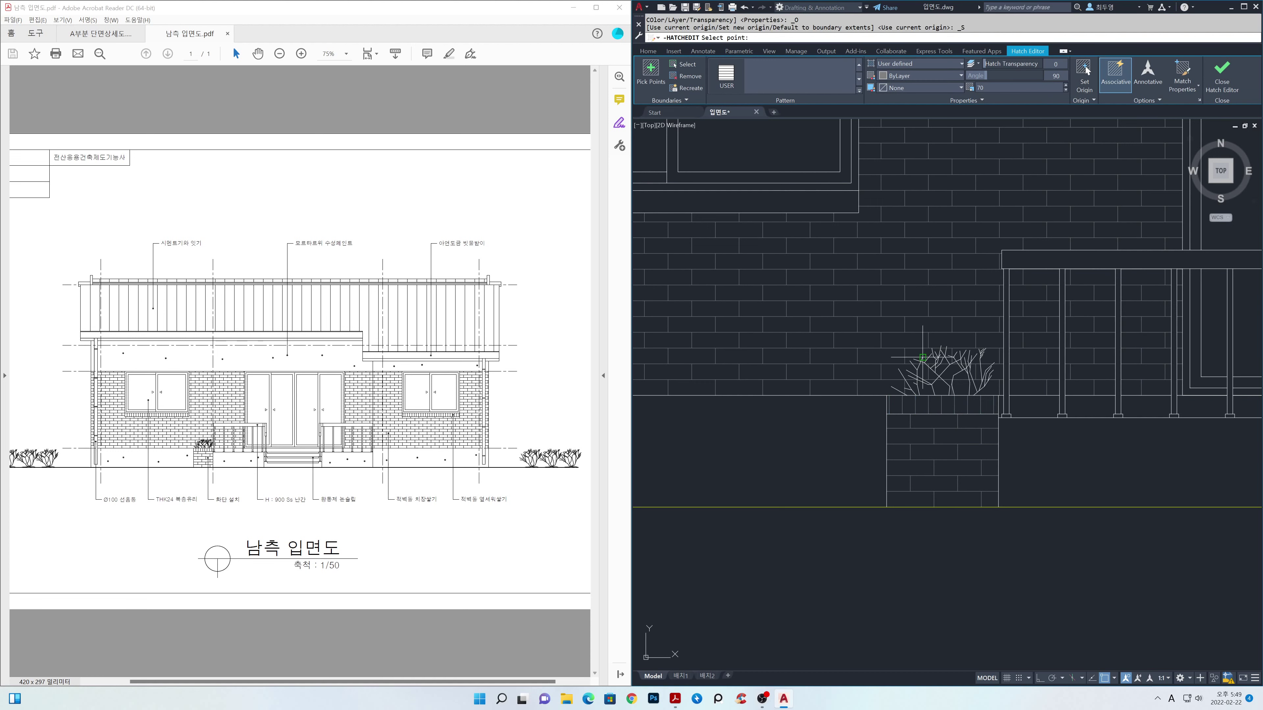
left_click(887, 413)
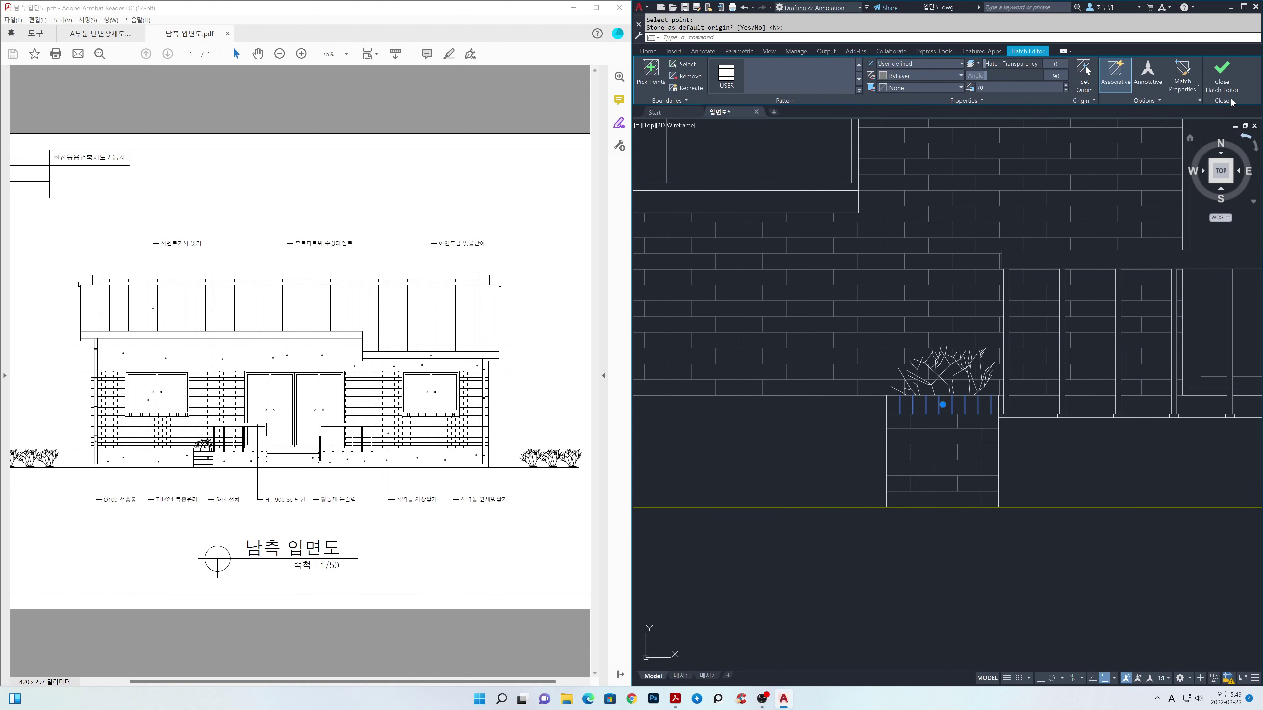
left_click(1225, 88)
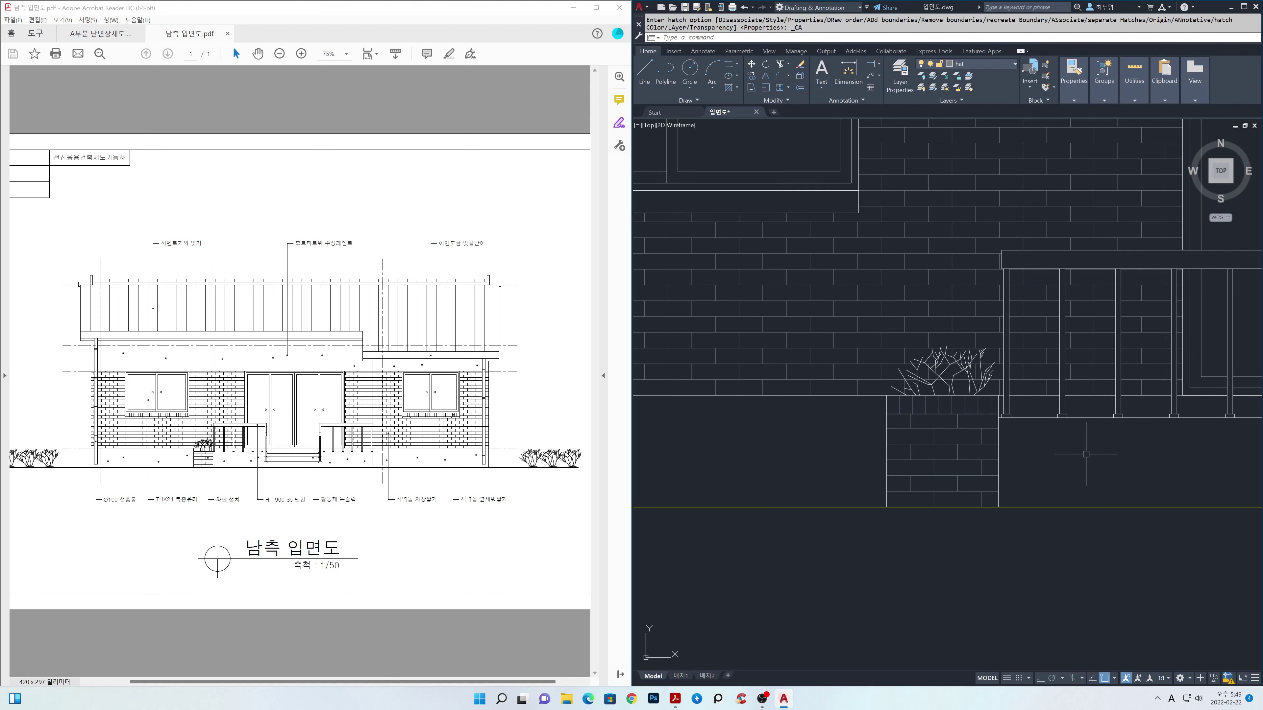
- Hatch the sill below the left window with the same user-defined vertical lines, with the origin at the sill's lower-left corner
scroll(1024, 450, "down", 4)
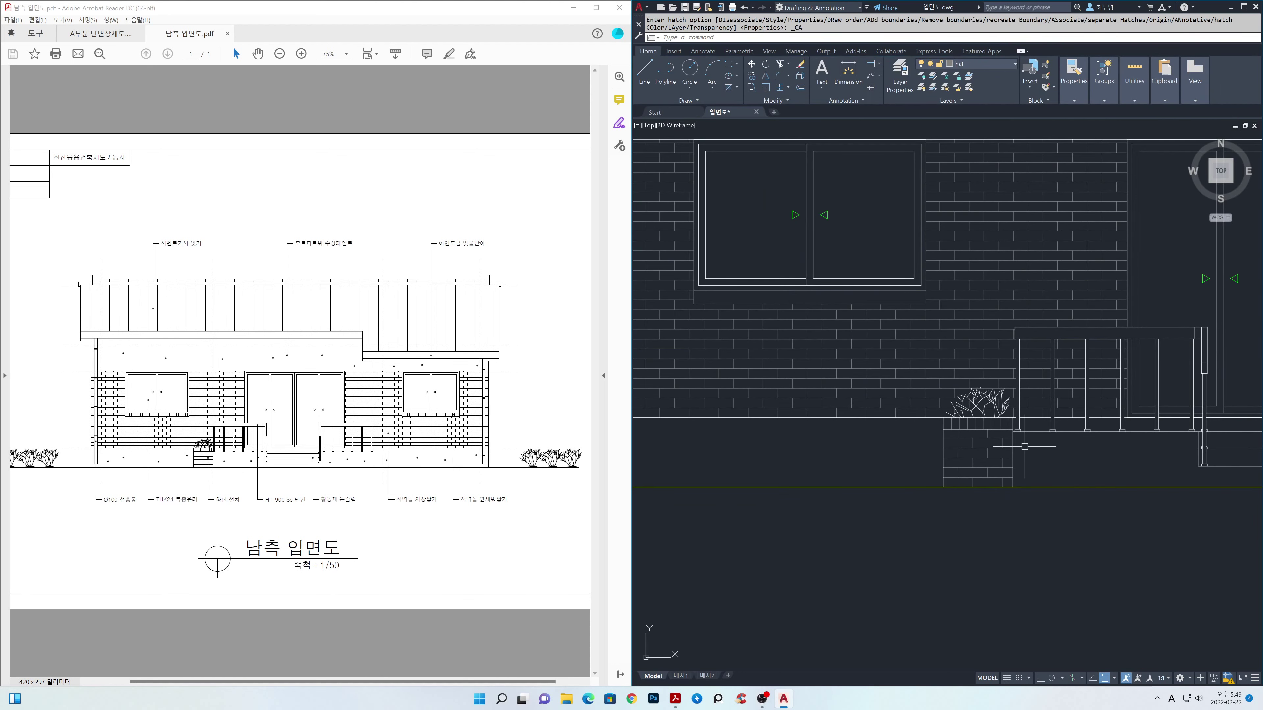
scroll(1021, 447, "down", 3)
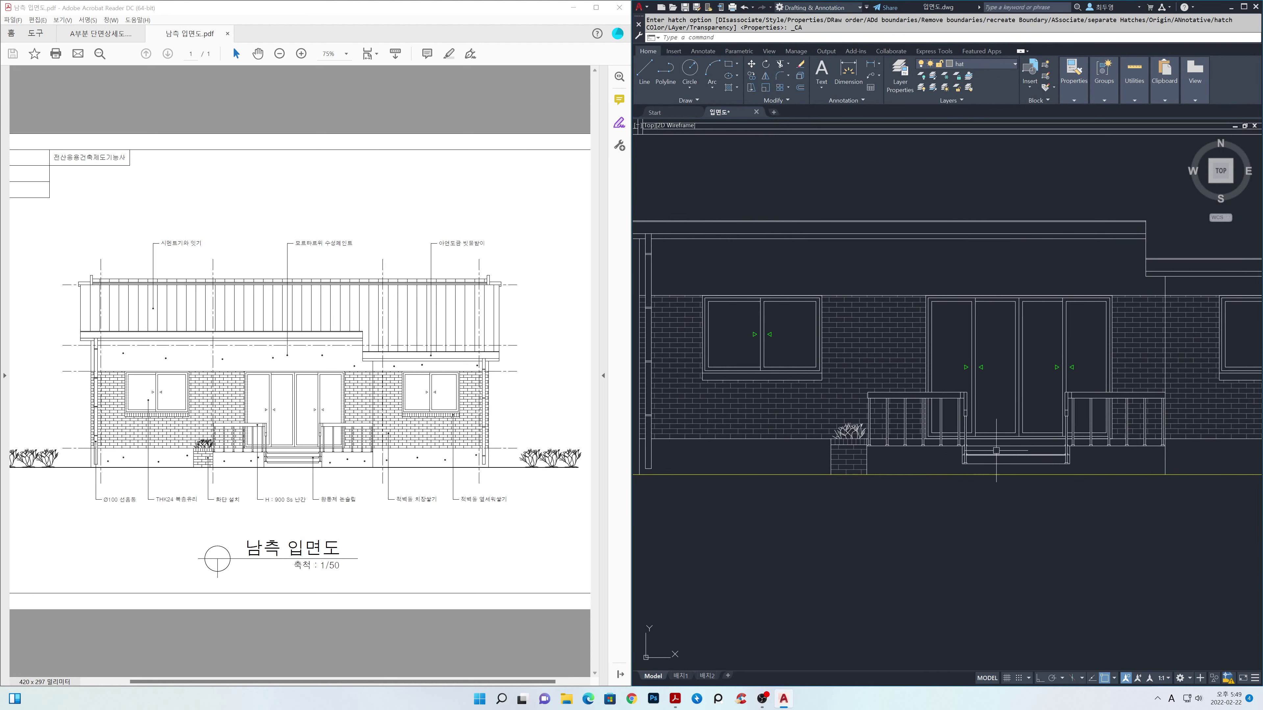
middle_click_drag(1015, 448, 952, 450)
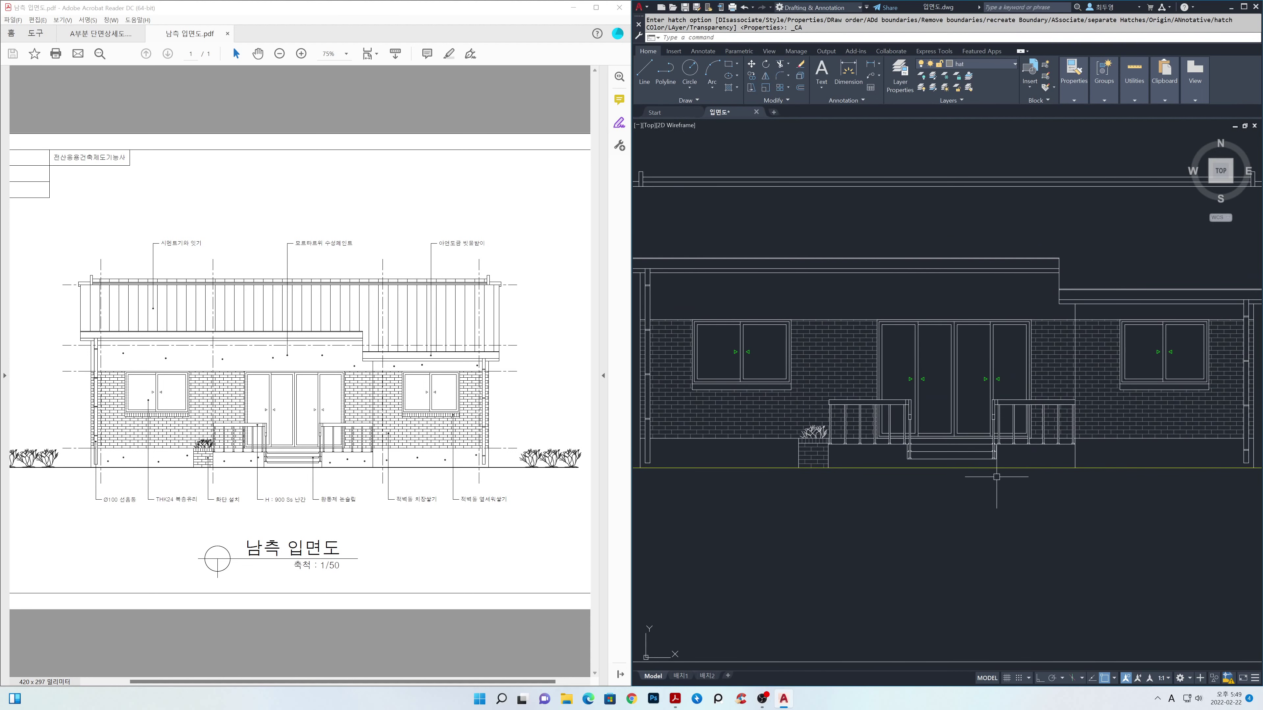
scroll(984, 475, "down", 2)
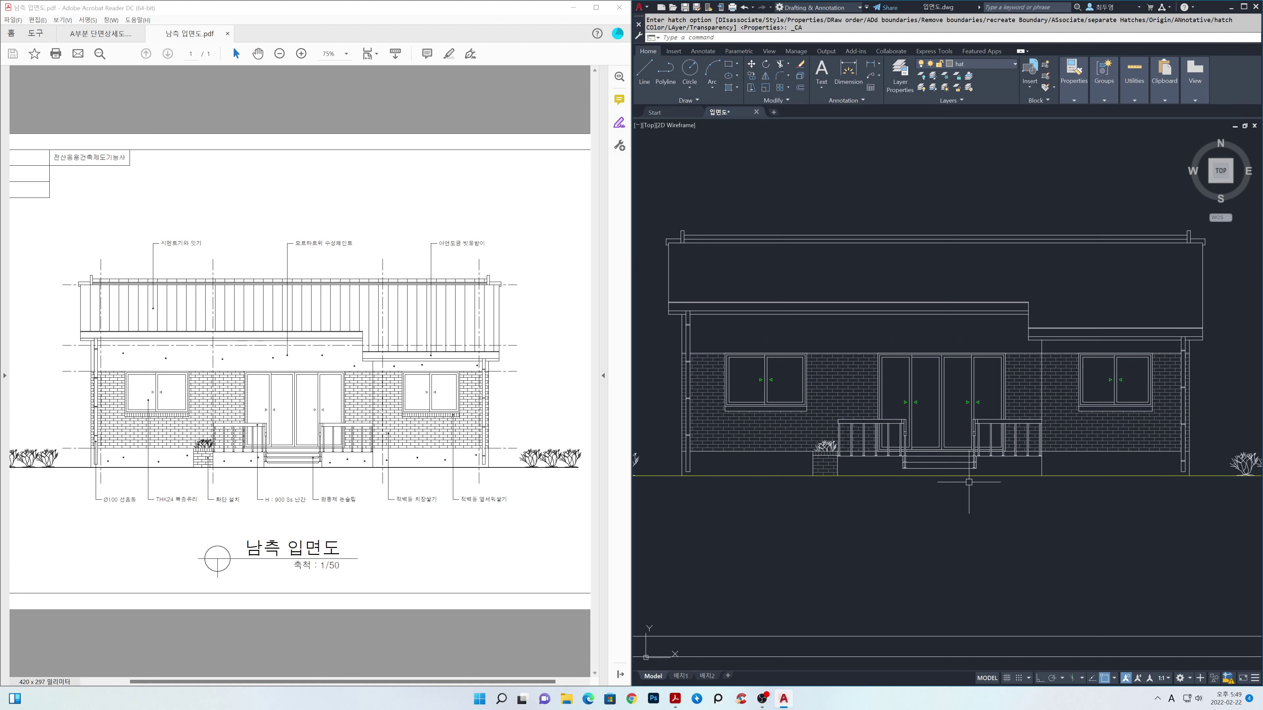
key("Return")
key("Escape")
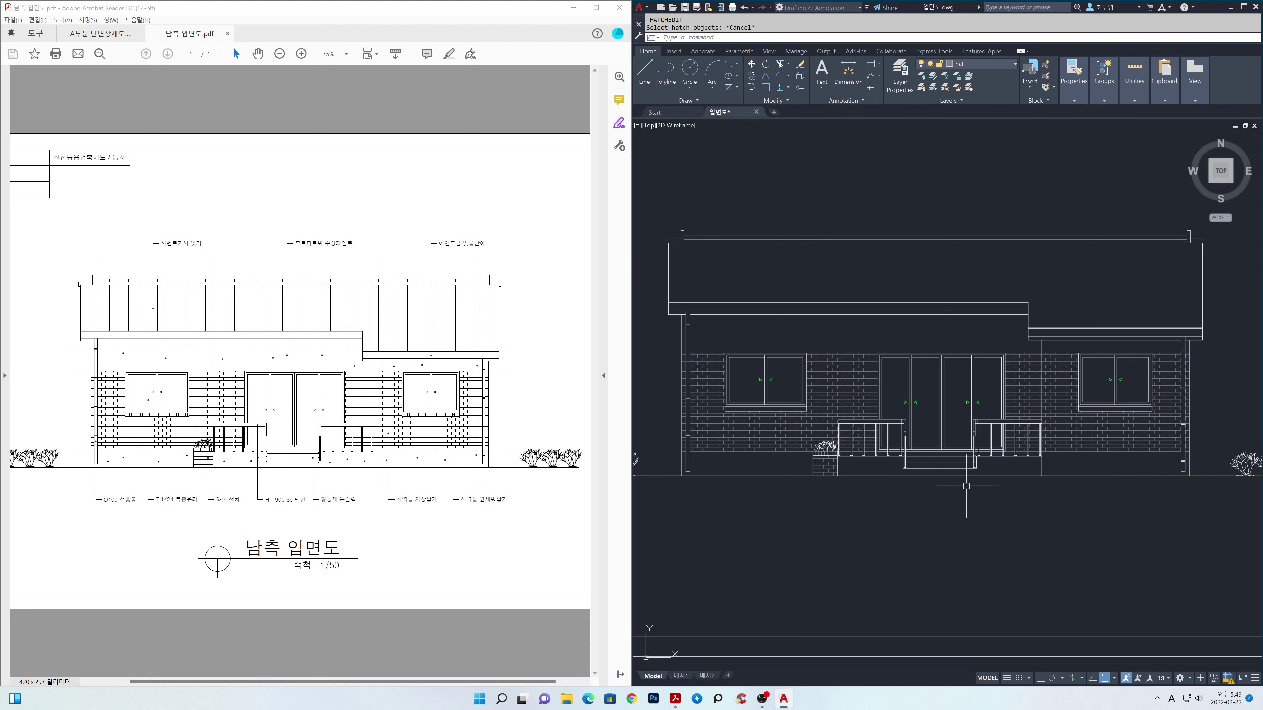
key("Return")
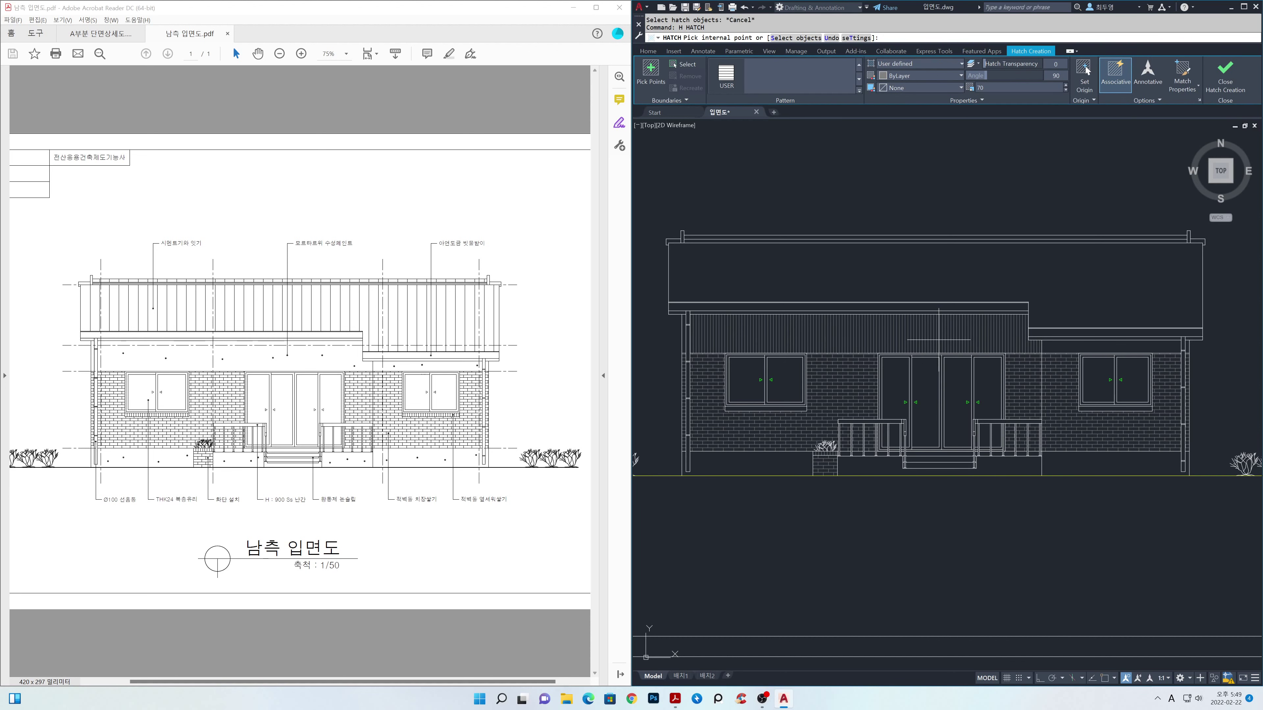
scroll(755, 412, "up", 3)
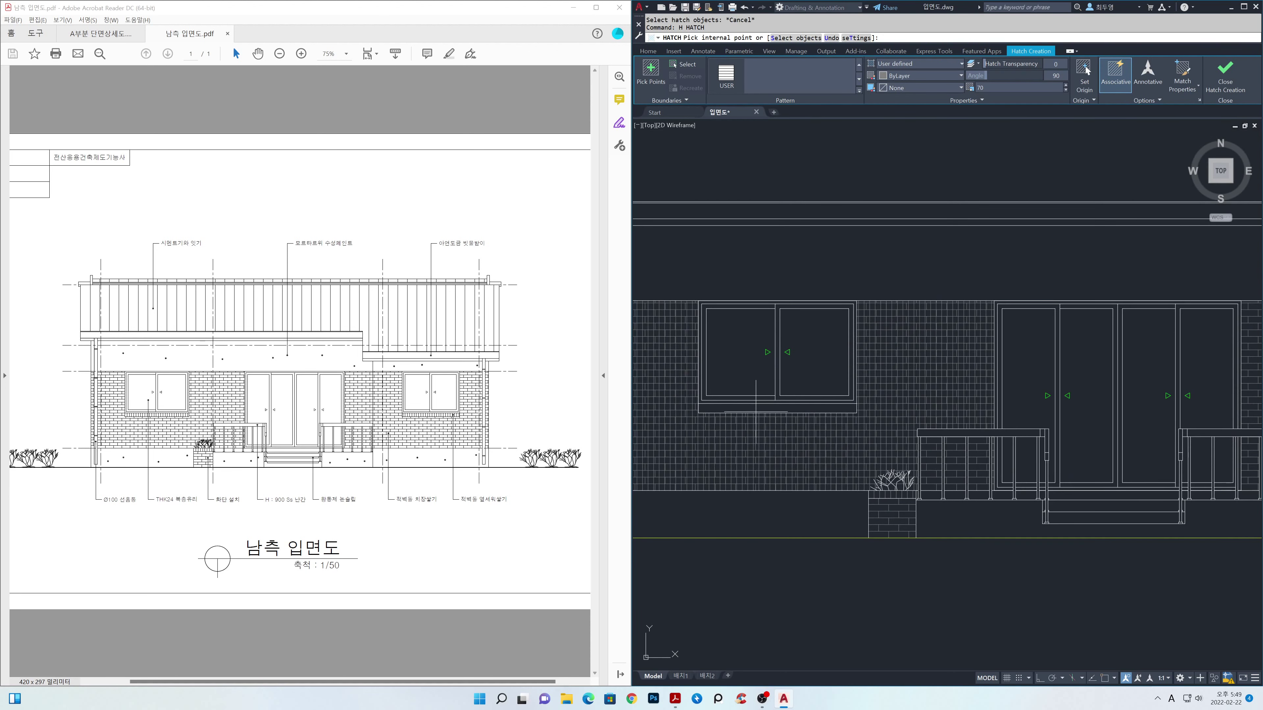
middle_click_drag(758, 407, 917, 406)
scroll(919, 406, "up", 1)
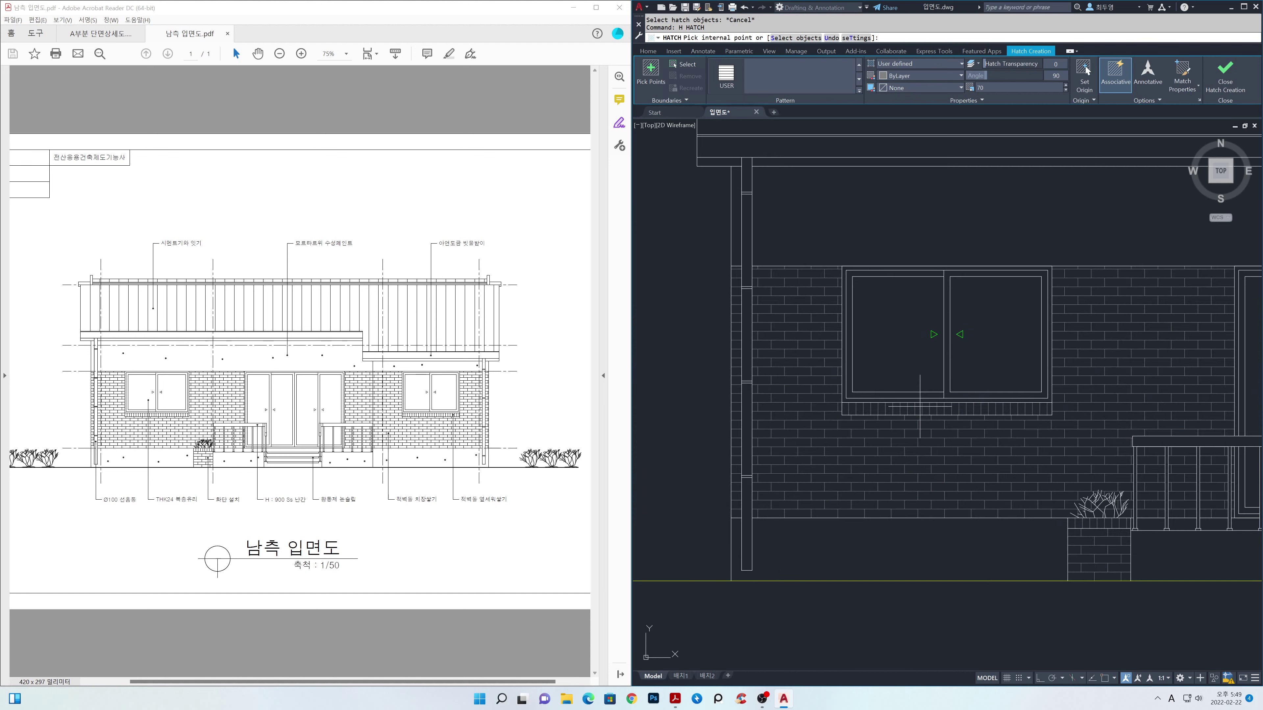
left_click(922, 409)
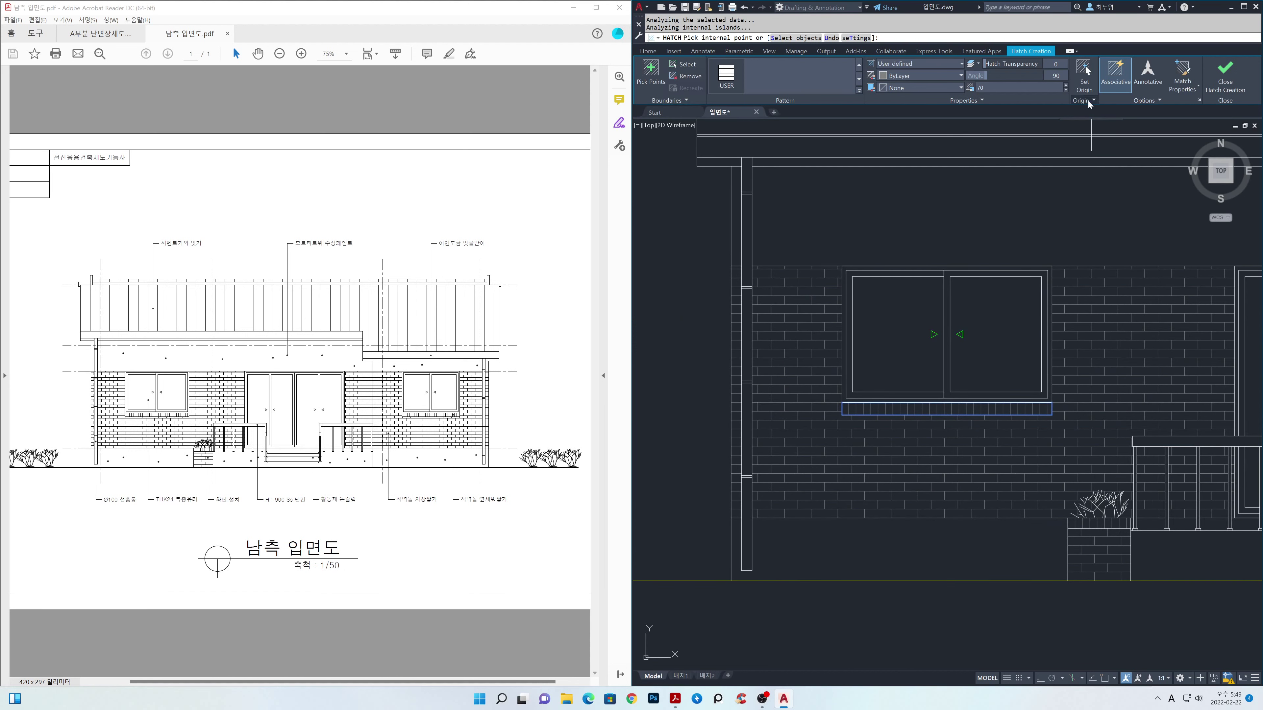
left_click(1084, 72)
left_click(841, 414)
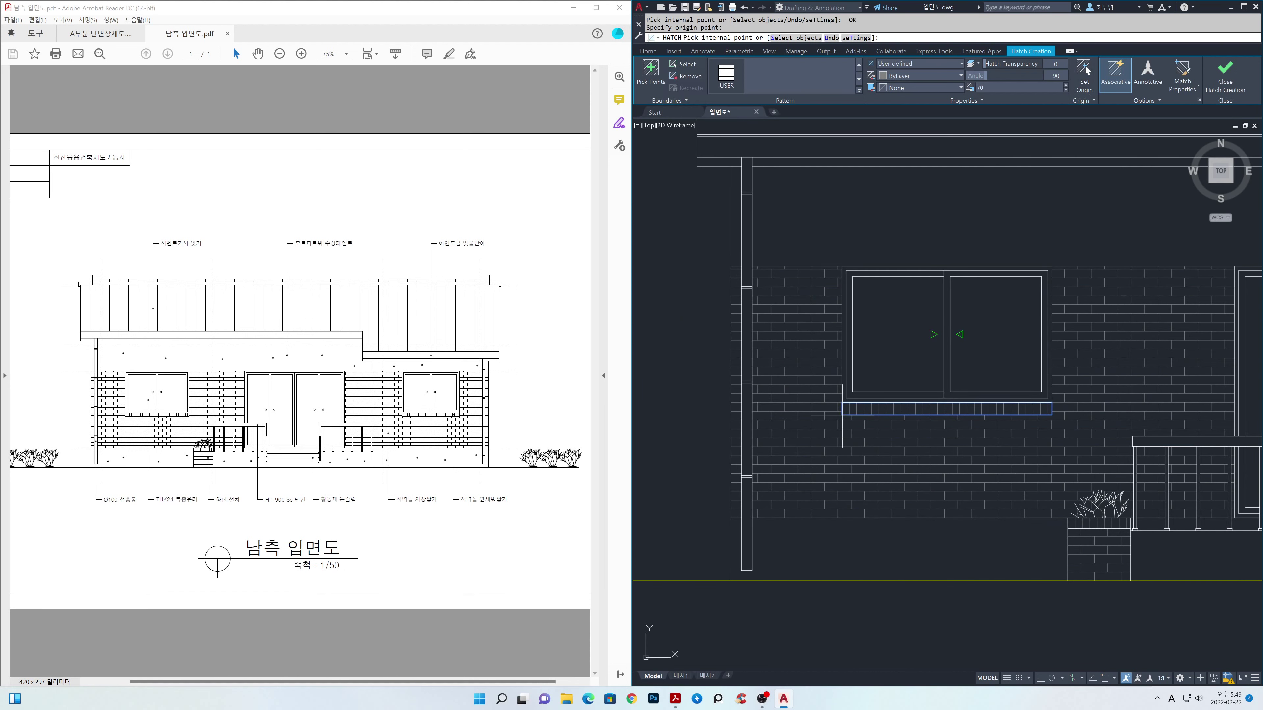
left_click(1218, 93)
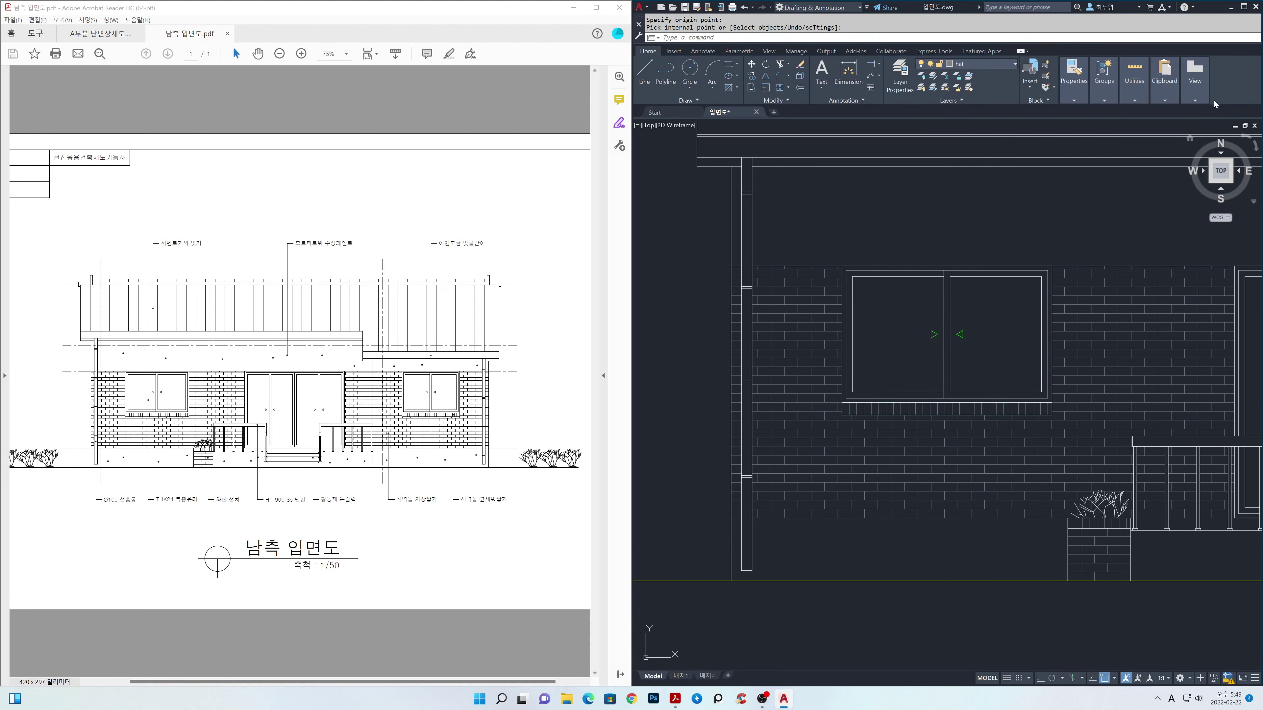
- Hatch the sill below the right window with the same vertical line pattern, with the origin at the sill's lower-left corner
scroll(1129, 338, "down", 1)
scroll(1129, 337, "down", 3)
middle_click_drag(1166, 357, 607, 352)
middle_click_drag(1049, 356, 930, 383)
scroll(930, 382, "up", 2)
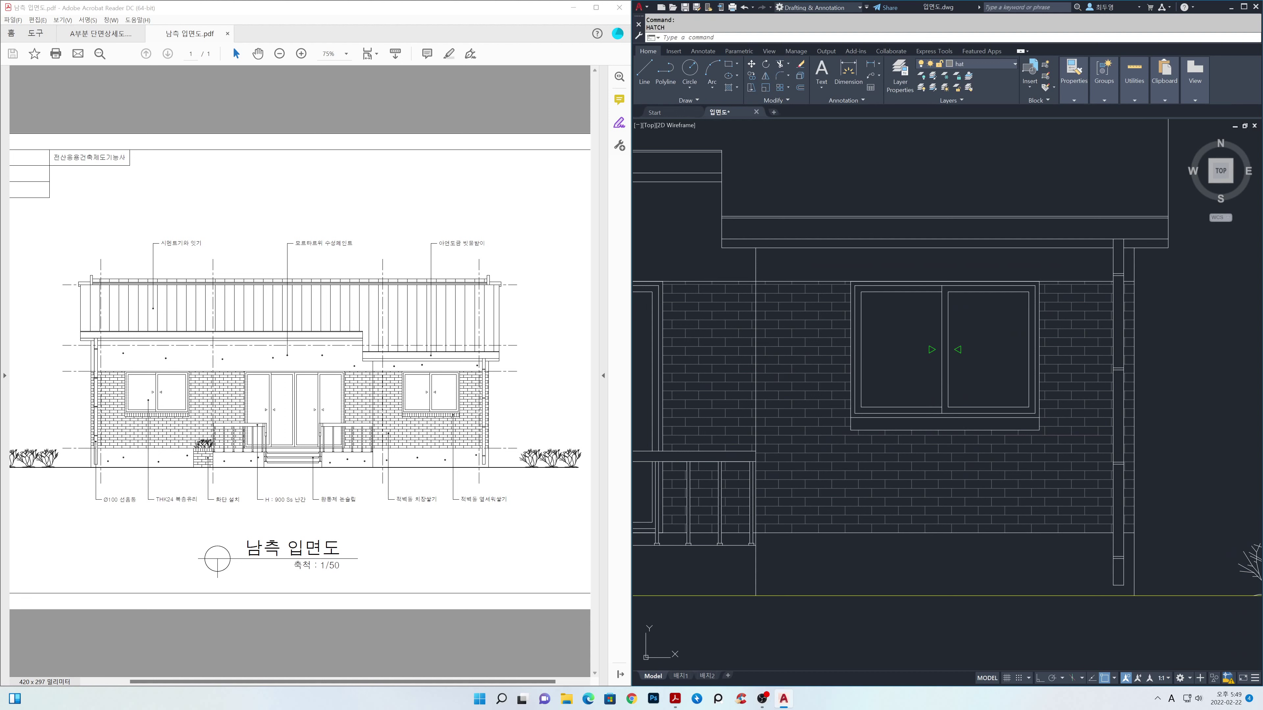
key("Return")
left_click(900, 423)
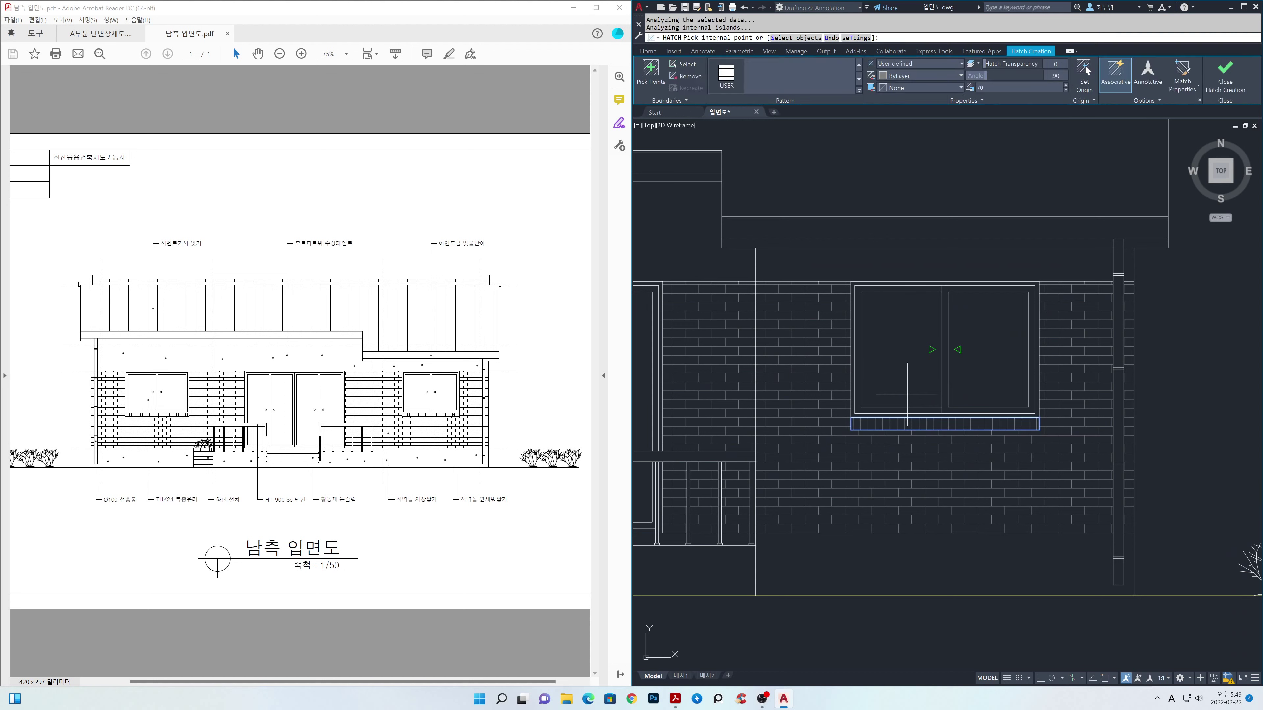
left_click(1084, 74)
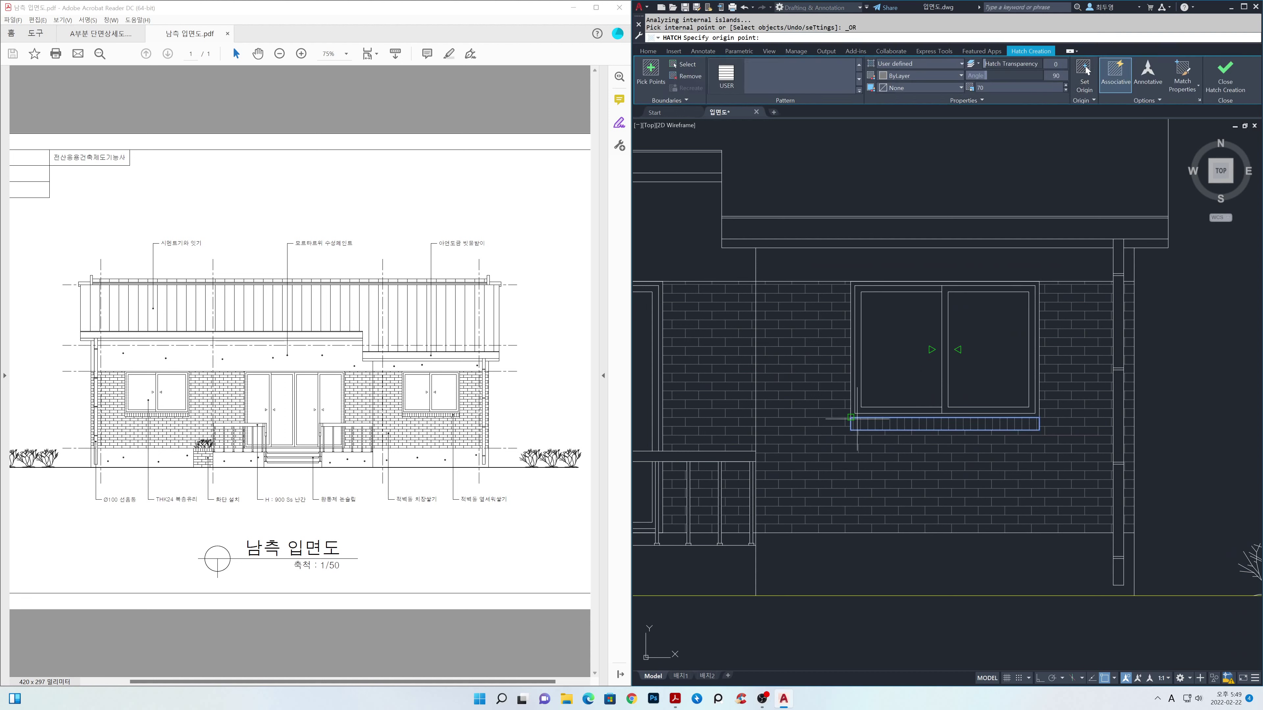
left_click(850, 430)
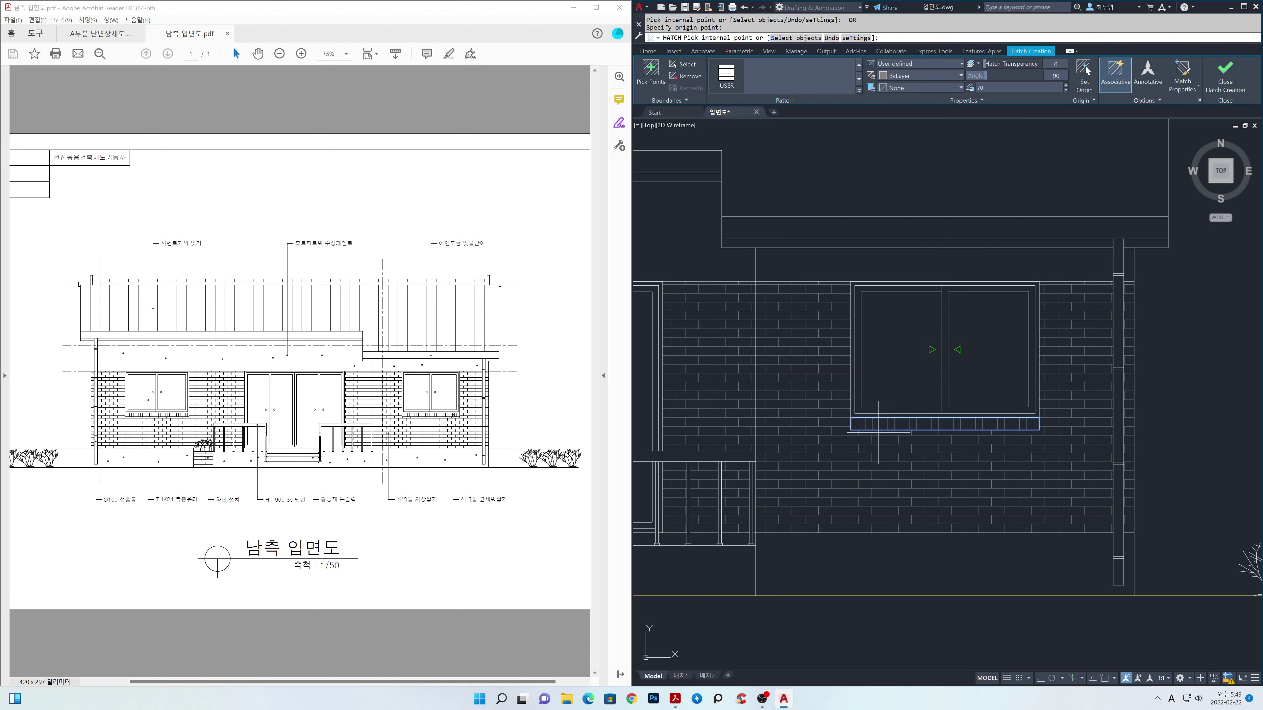
left_click(1219, 92)
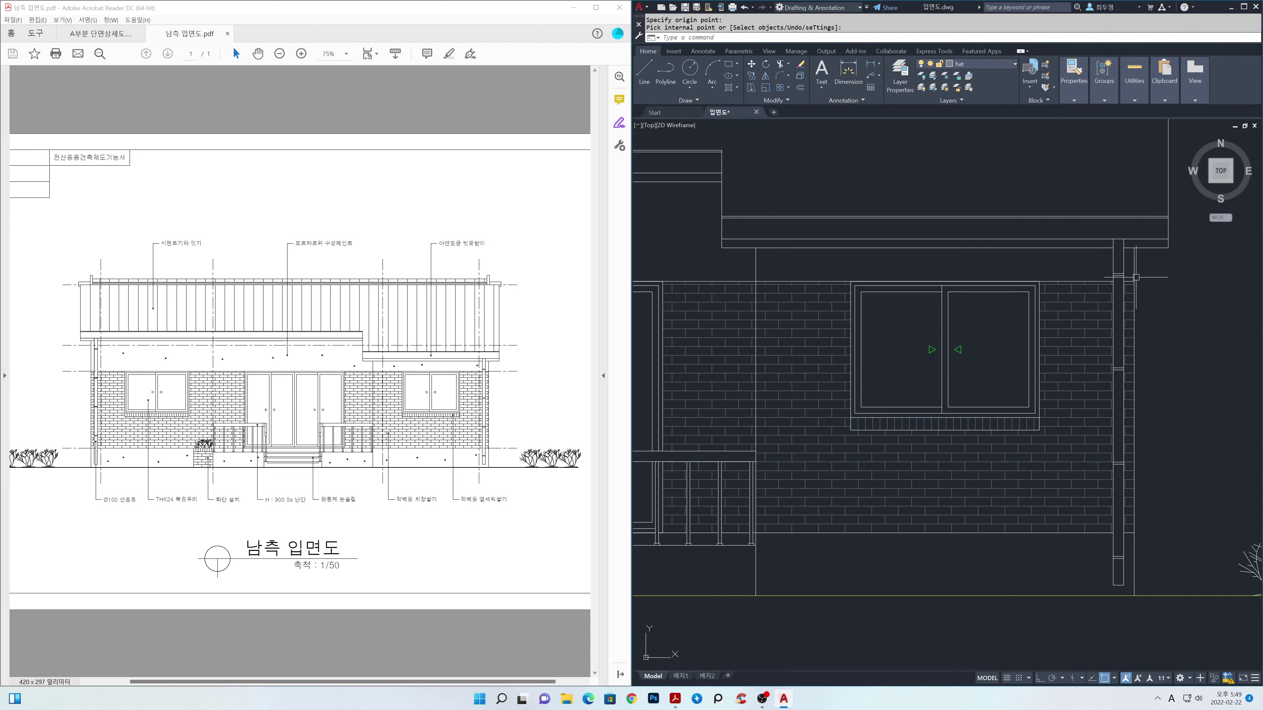
- Offset the three horizontal edges of the entrance steps downward by 40, with the offset layer option set to Current
scroll(1114, 298, "down", 2)
scroll(1114, 298, "down", 1)
scroll(1002, 324, "down", 1)
middle_click_drag(778, 341, 990, 372)
scroll(950, 357, "down", 2)
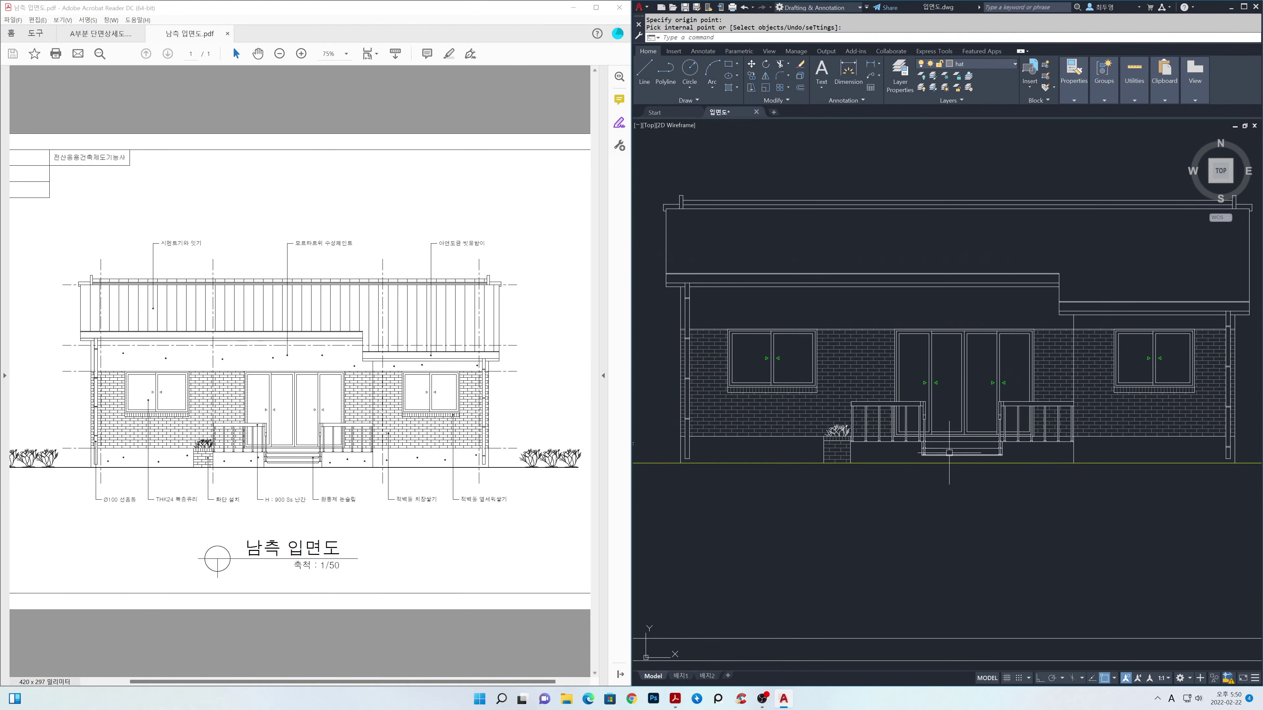
middle_click_drag(946, 455, 934, 398)
scroll(936, 396, "up", 5)
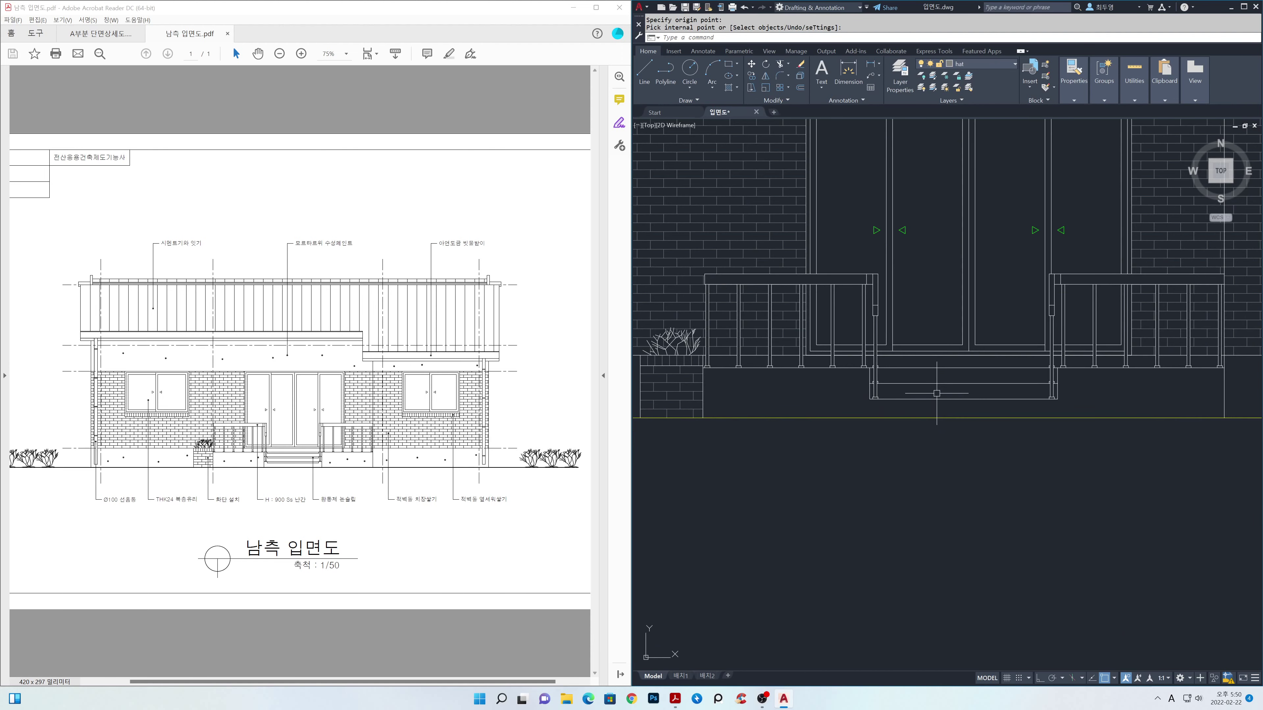
scroll(936, 393, "up", 2)
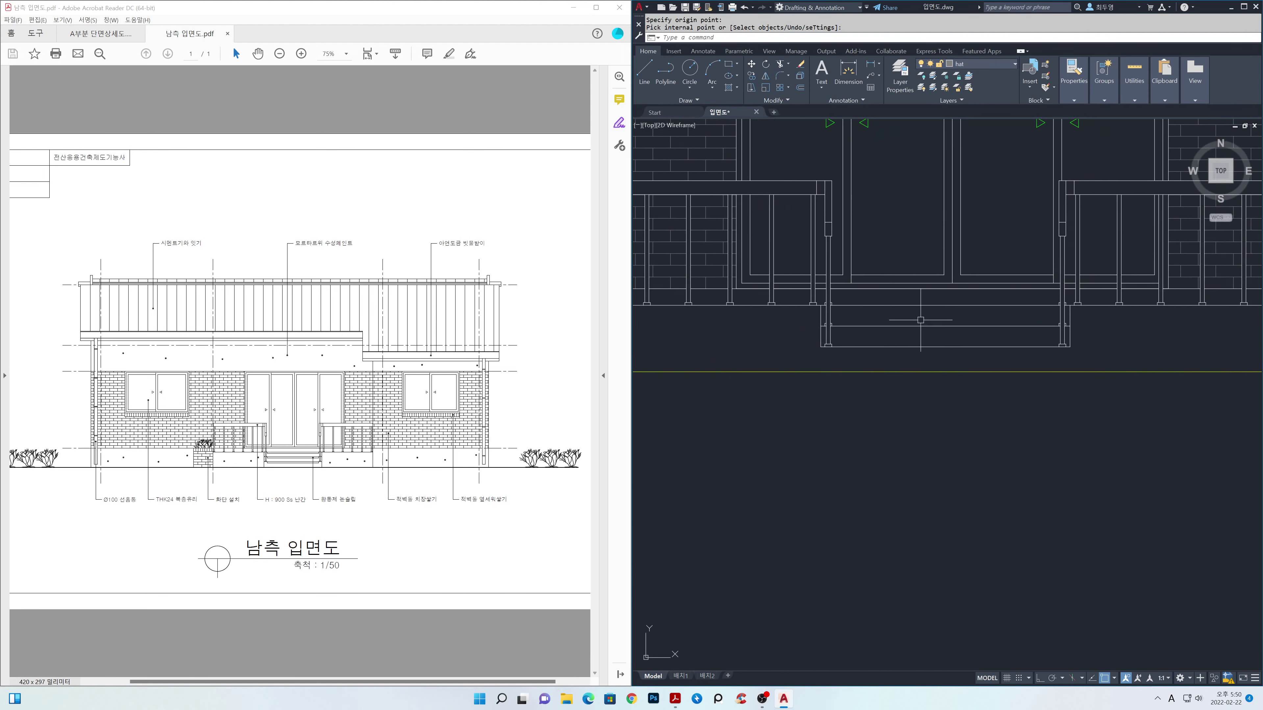
key("Return")
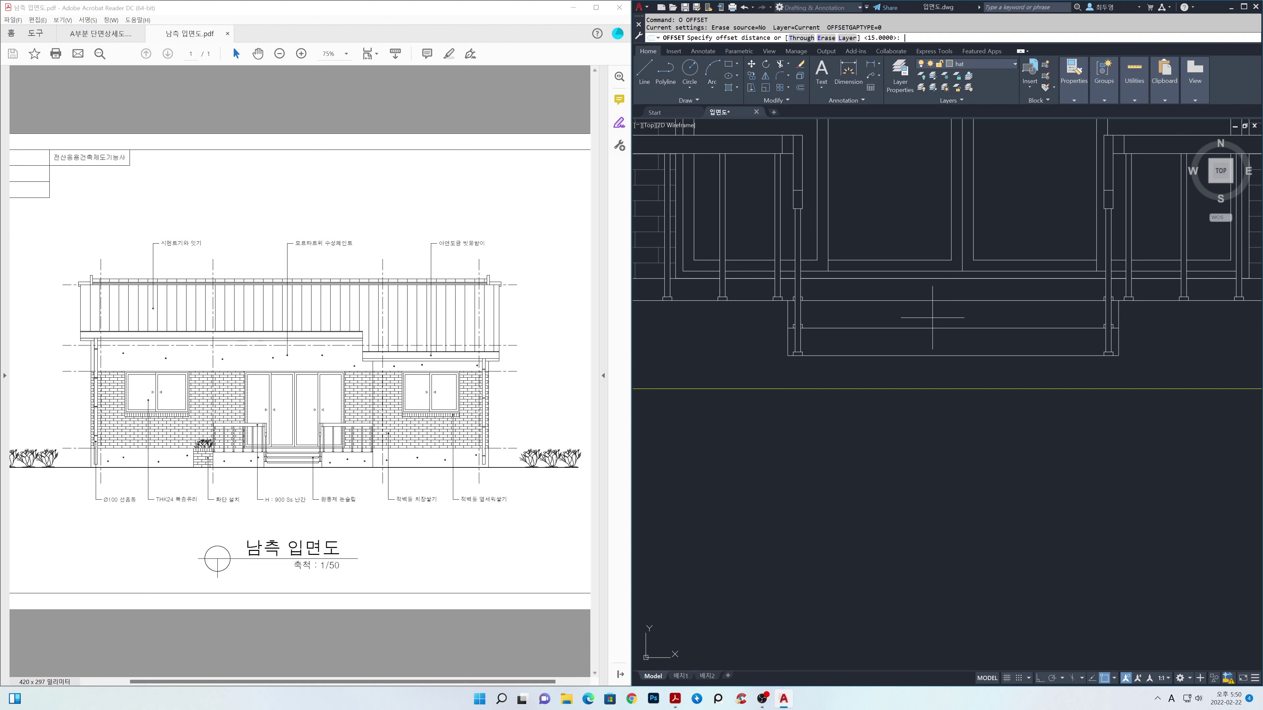
type("L")
key("Return")
type("C")
key("Return")
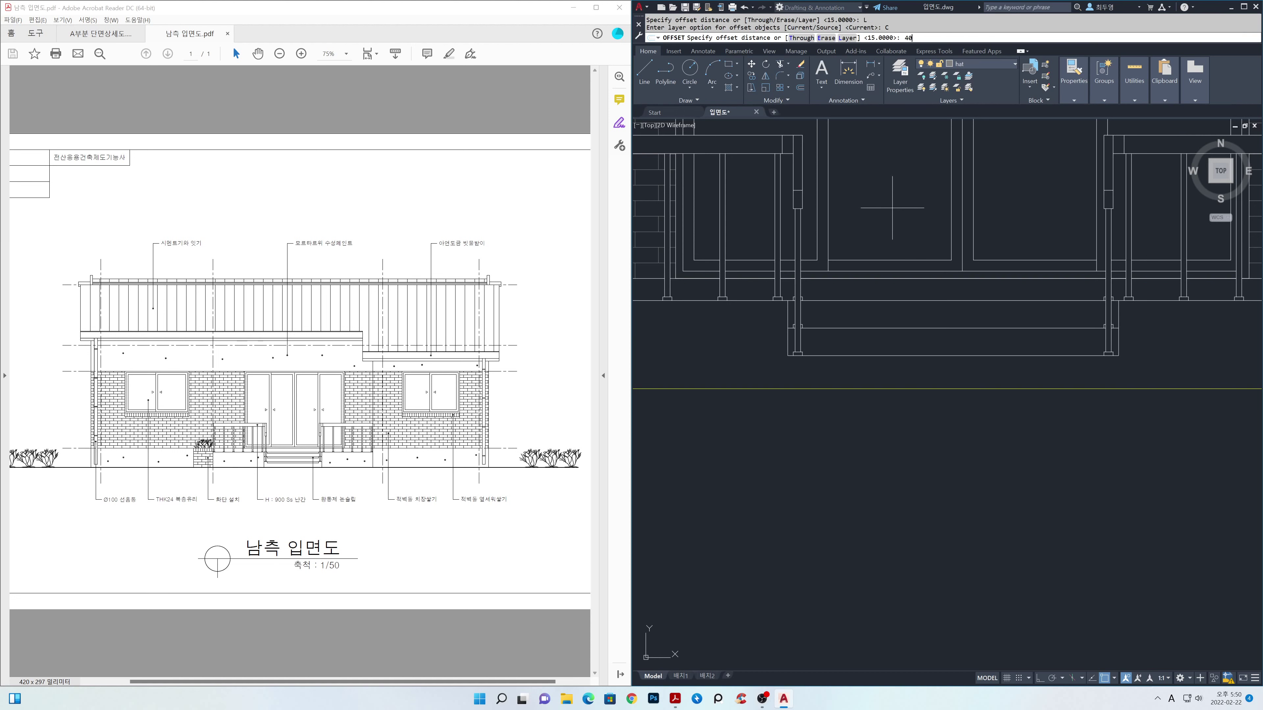
type("40")
key("Return")
left_click(887, 300)
left_click(888, 325)
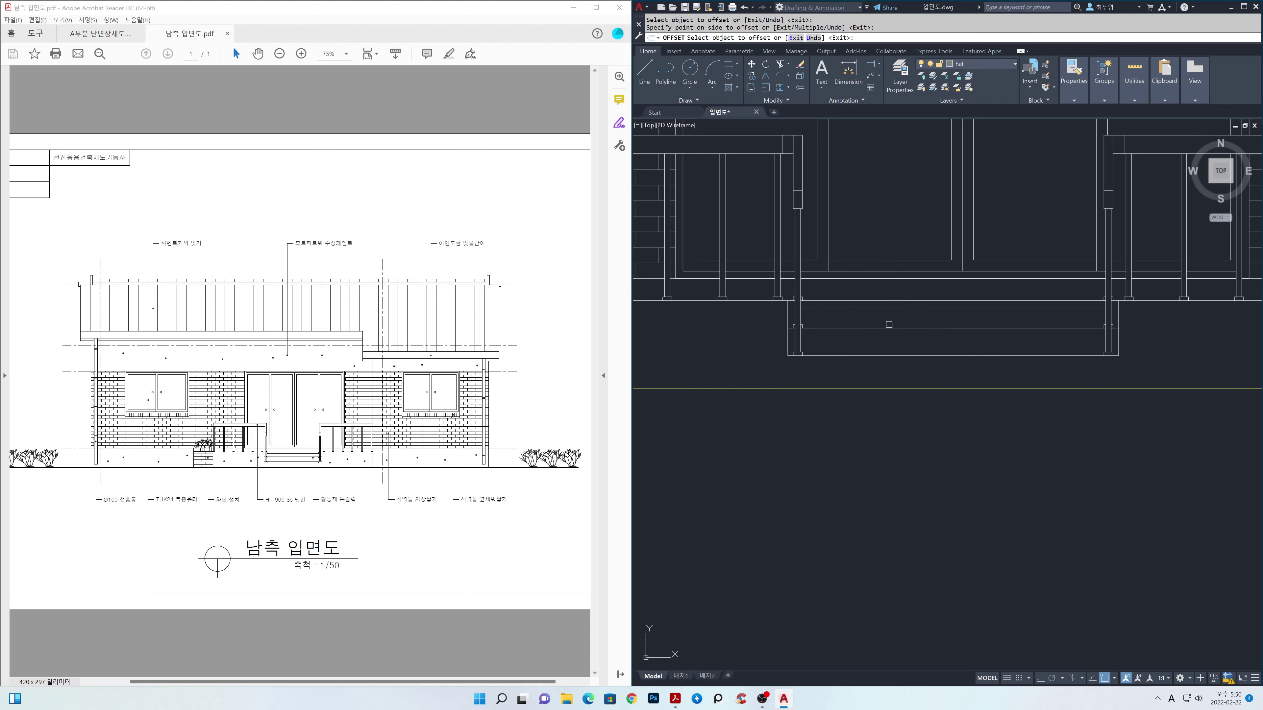
left_click(890, 328)
left_click(890, 336)
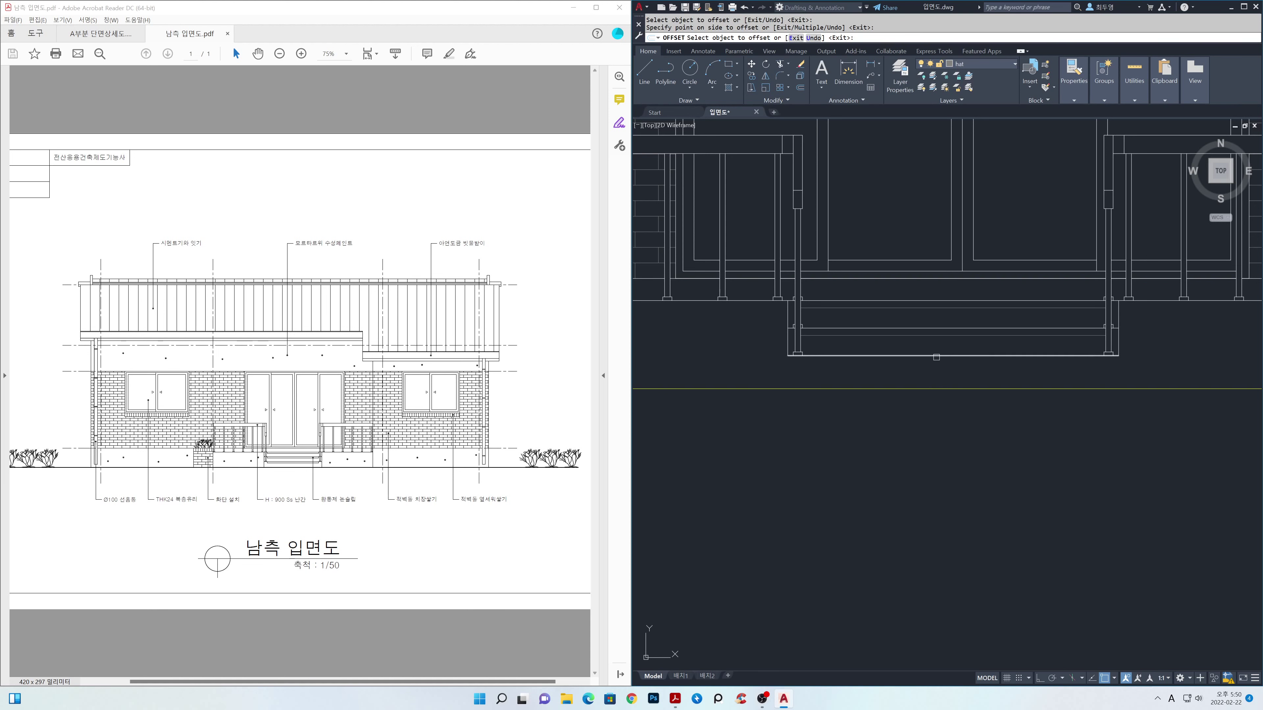
left_click(937, 355)
left_click(934, 373)
key("Return")
- Offset the left and right side edges of the entrance steps inward by 100
scroll(855, 333, "up", 2)
scroll(845, 336, "up", 2)
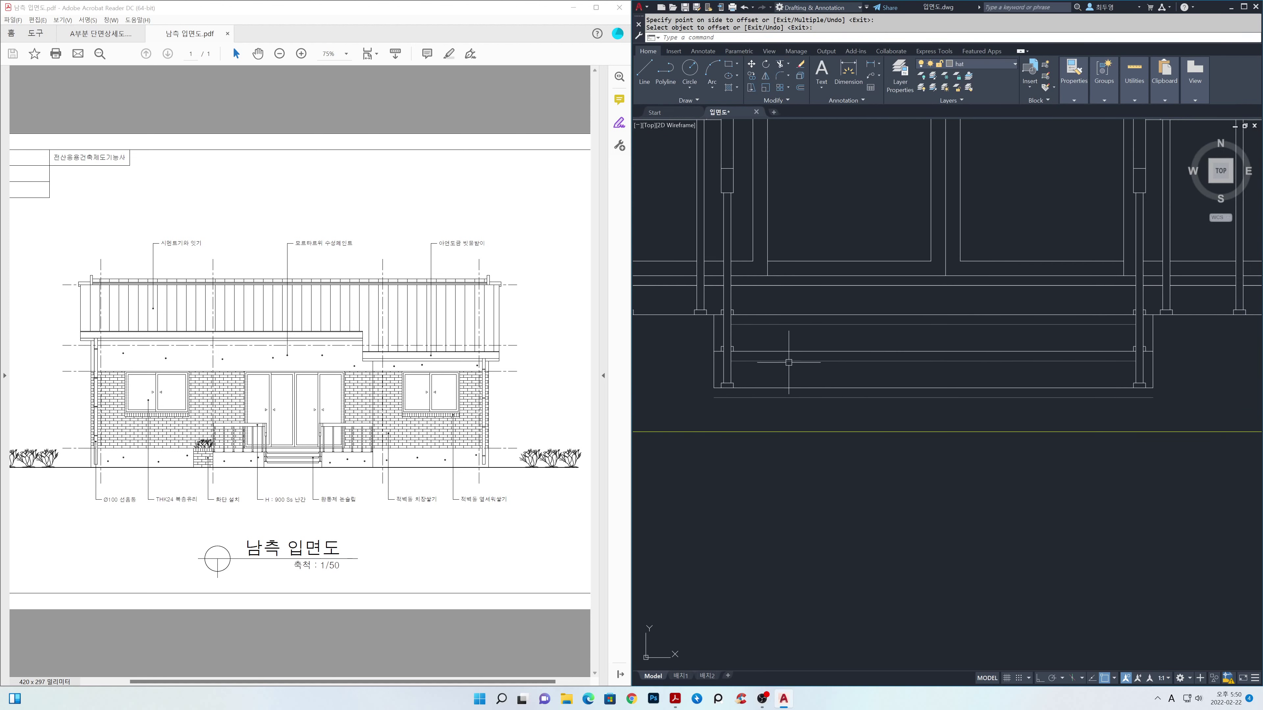
type("o")
key("Return")
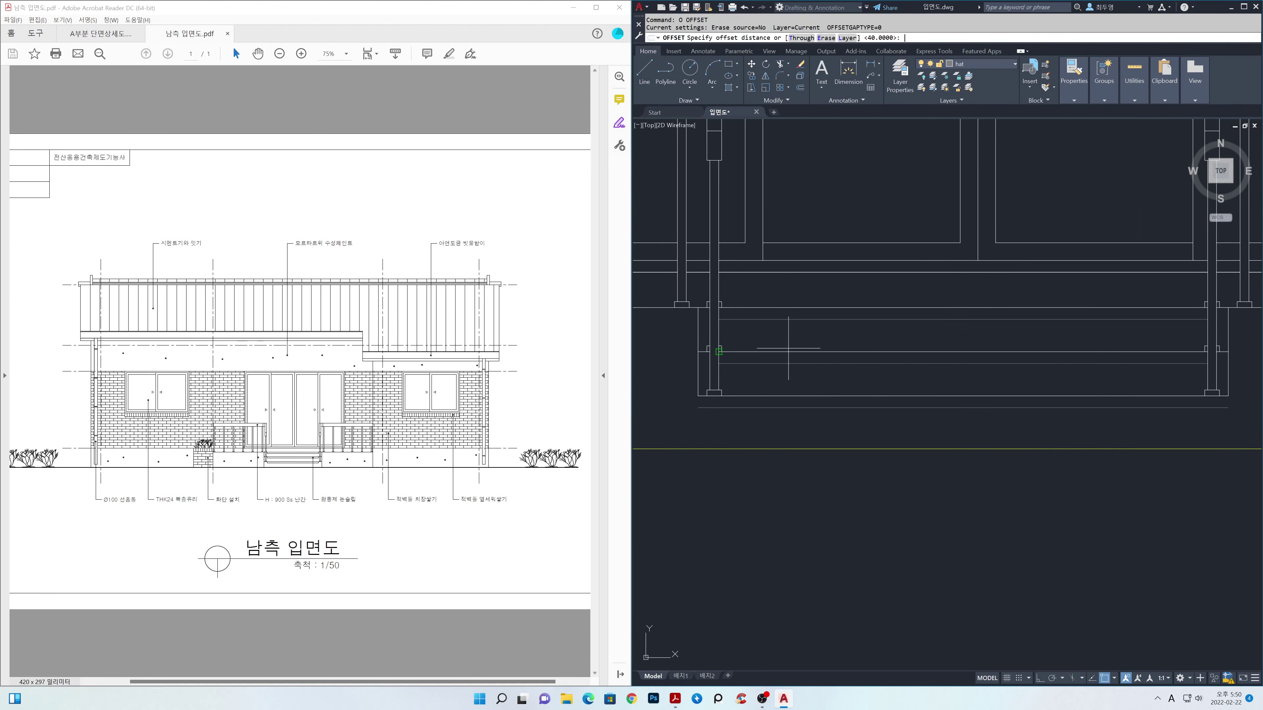
key("Return")
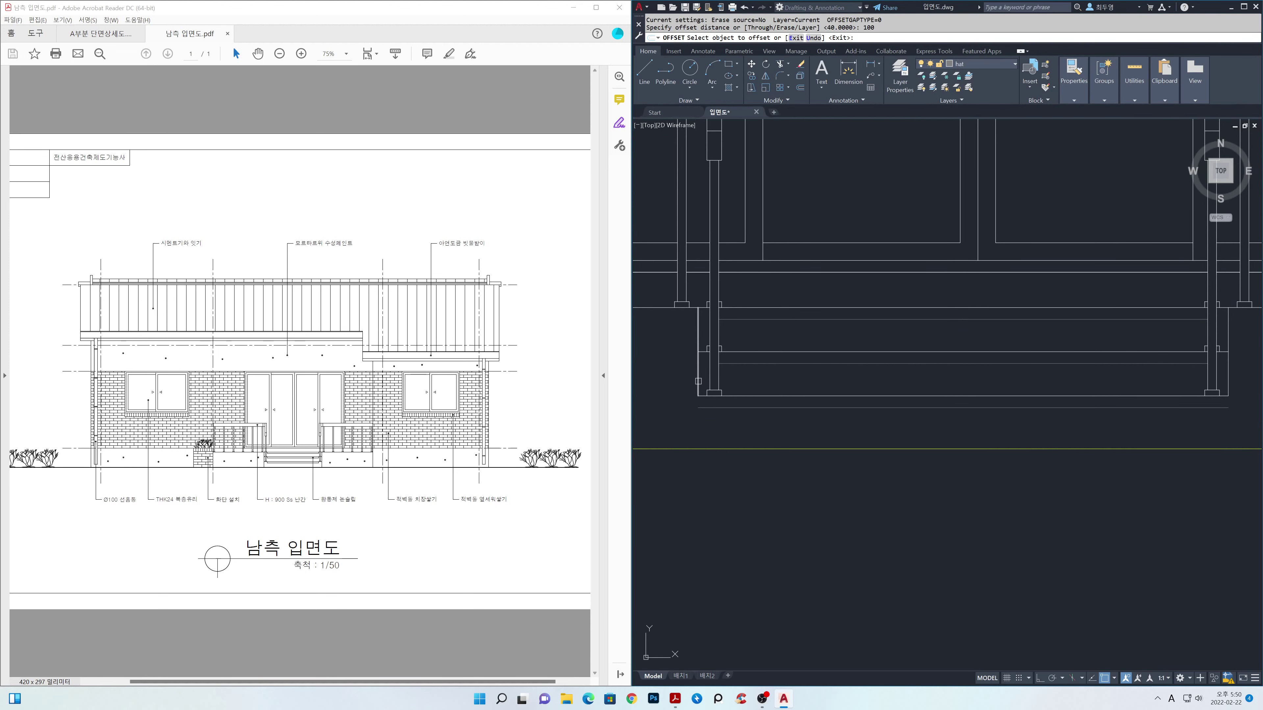
left_click(698, 381)
left_click(780, 388)
left_click(1228, 379)
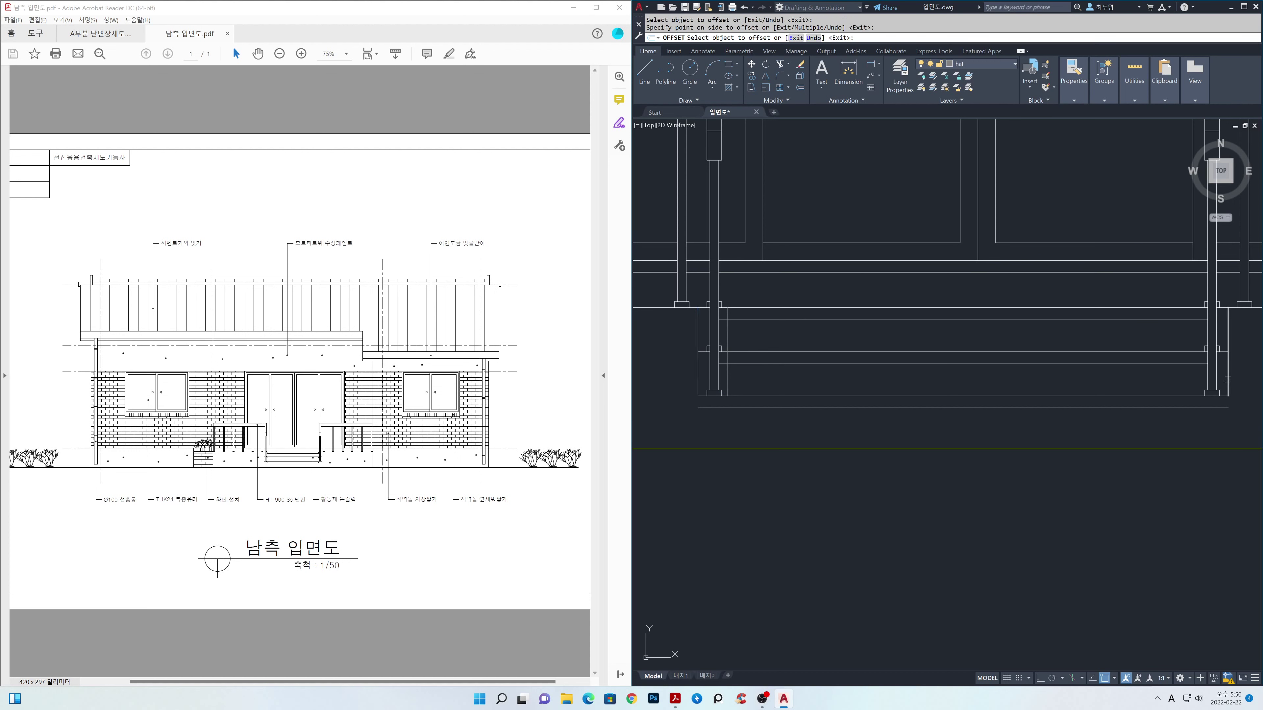
left_click(1183, 381)
key("Return")
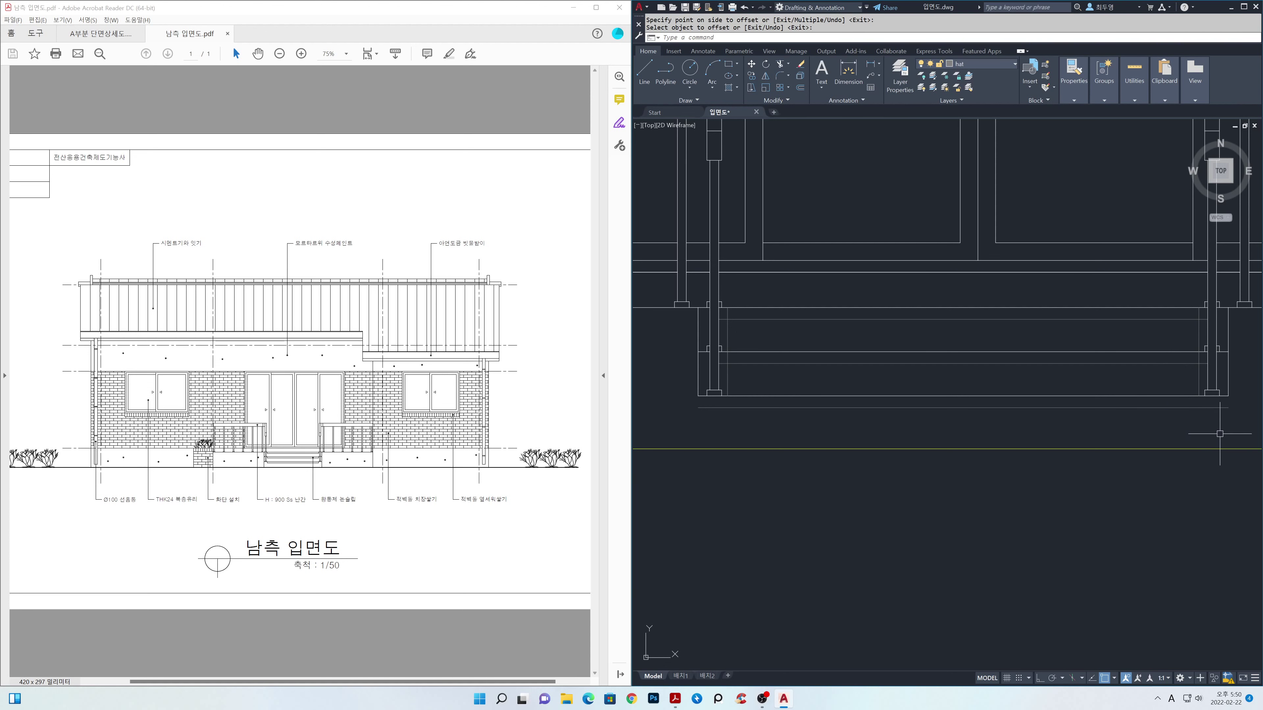
- Stretch the lower end of the right inner vertical line of the steps down past the lowest horizontal line
middle_click_drag(1220, 431, 1002, 412)
scroll(999, 383, "up", 1)
key("Return")
left_click(977, 397)
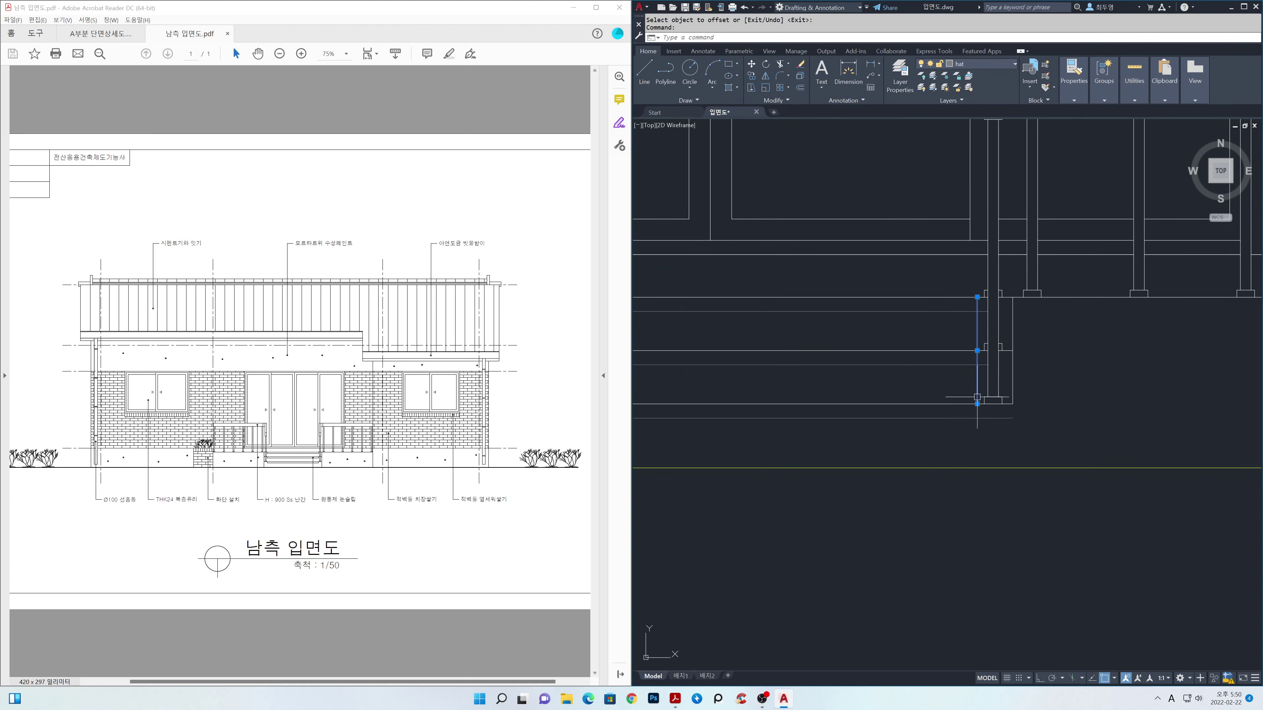
left_click(977, 404)
key("Escape")
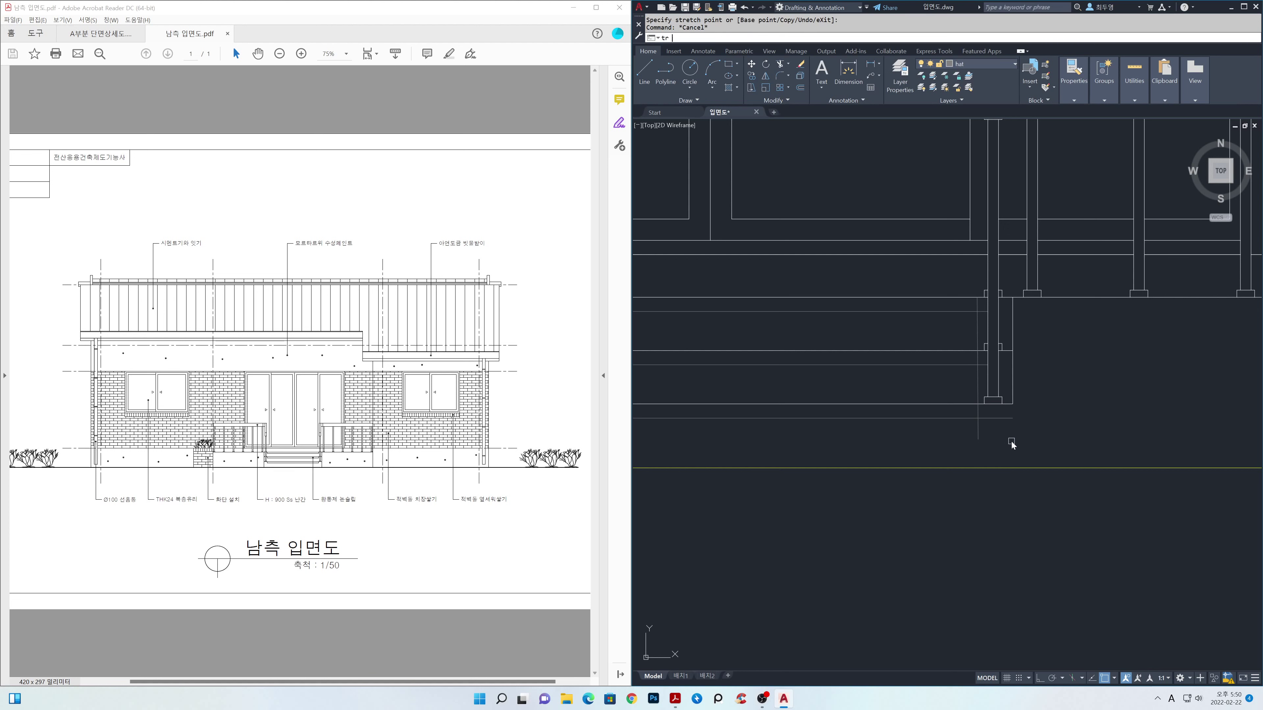
- Trim the right inner vertical line and the overhanging offset lines, leaving only short vertical returns beneath each tread
key("Return")
key("Return")
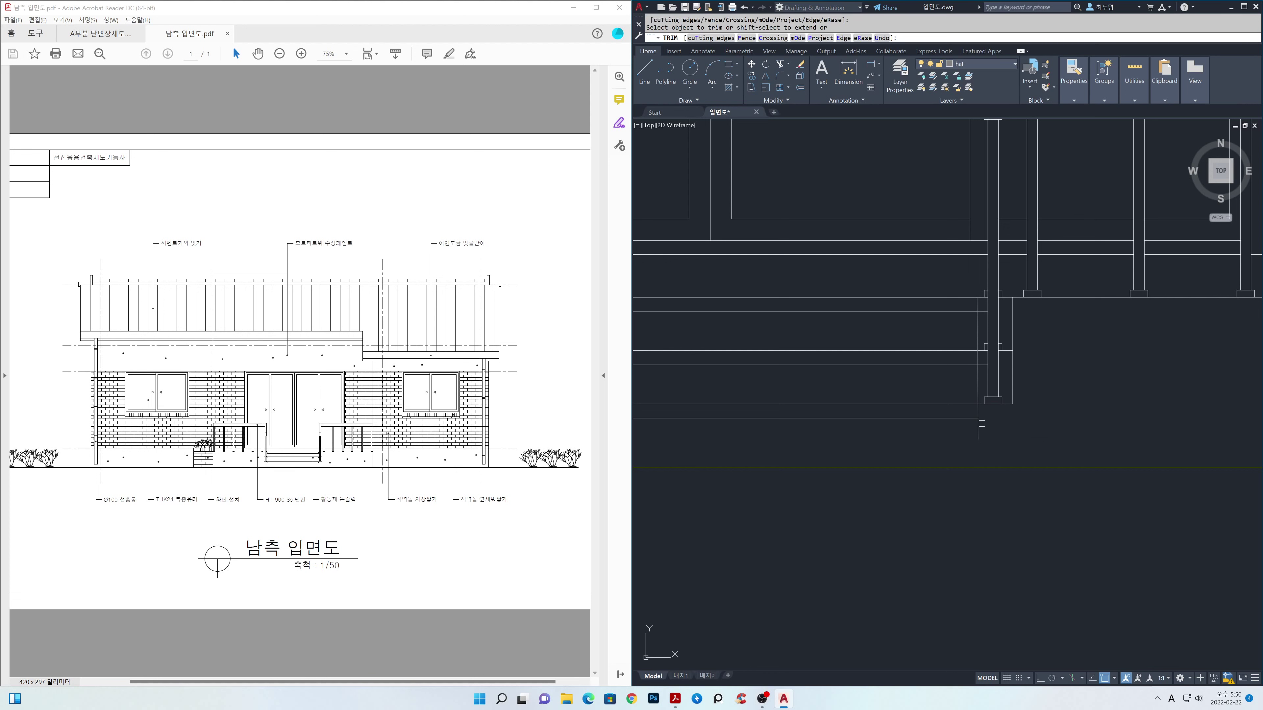
left_click(990, 395)
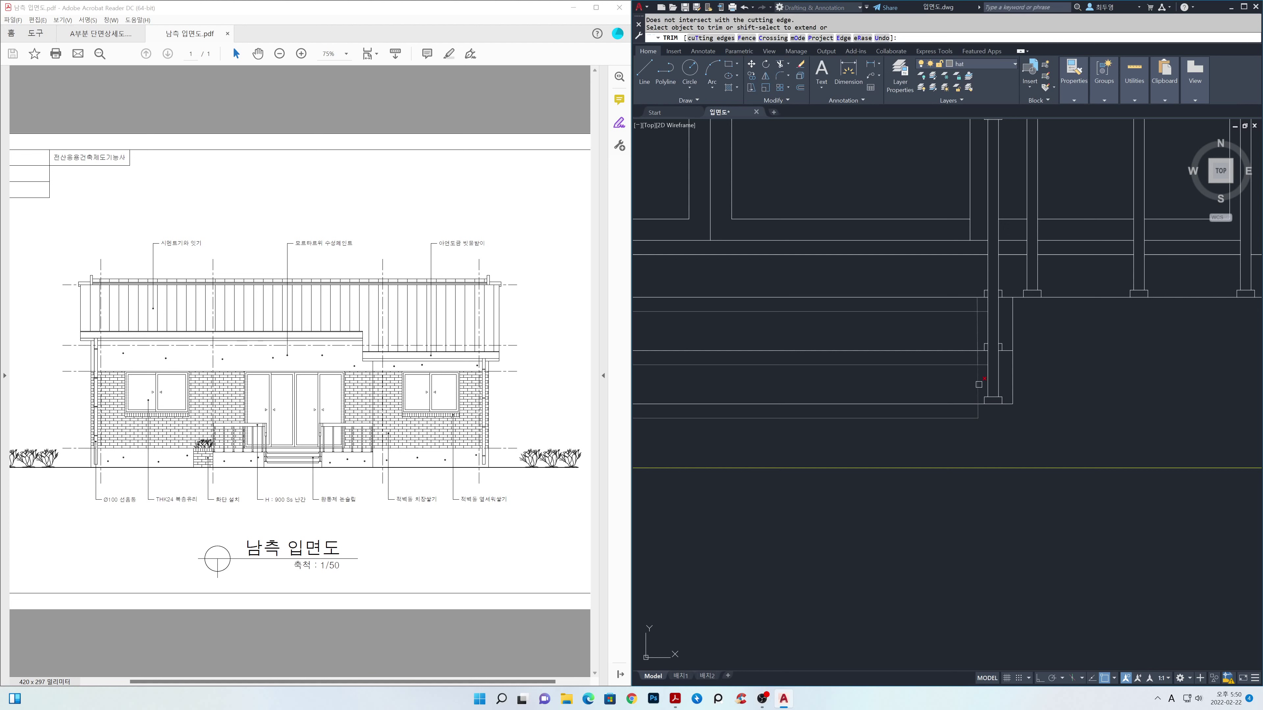
left_click(978, 384)
left_click(980, 311)
key("Return")
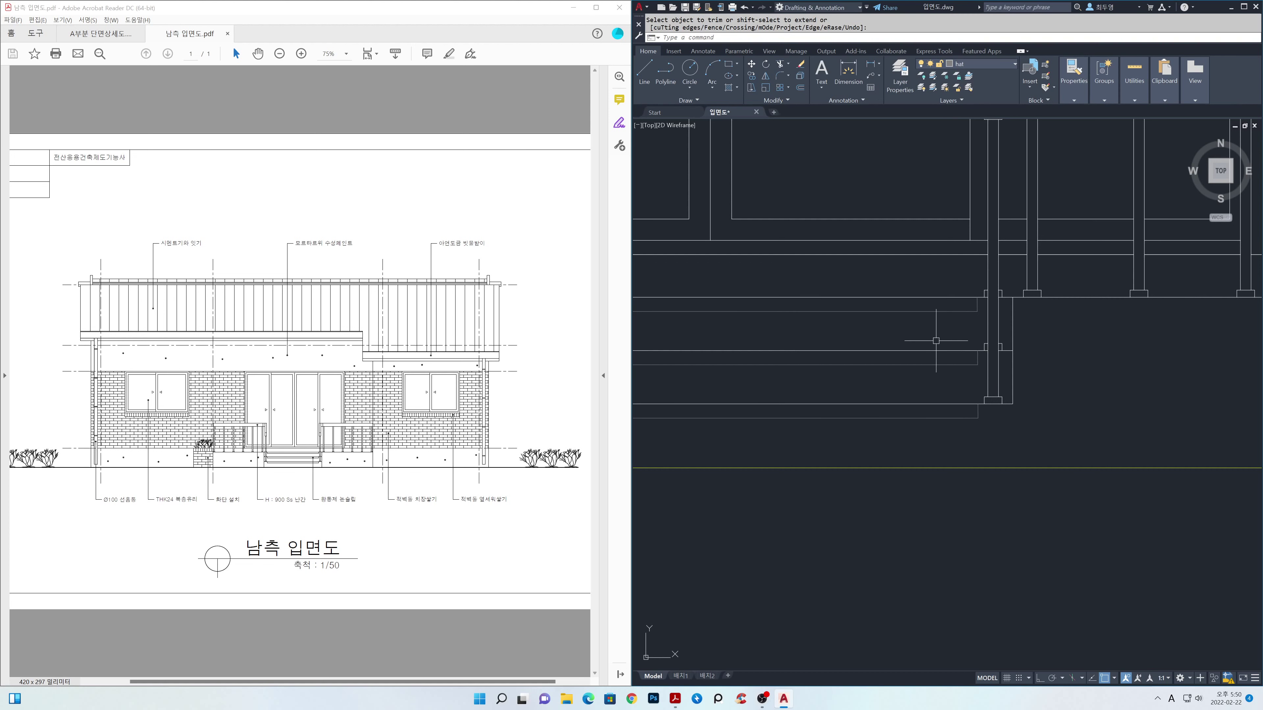
- Try to stretch the left inner vertical line of the steps down past the lowest horizontal line
scroll(913, 348, "down", 2)
scroll(989, 363, "up", 3)
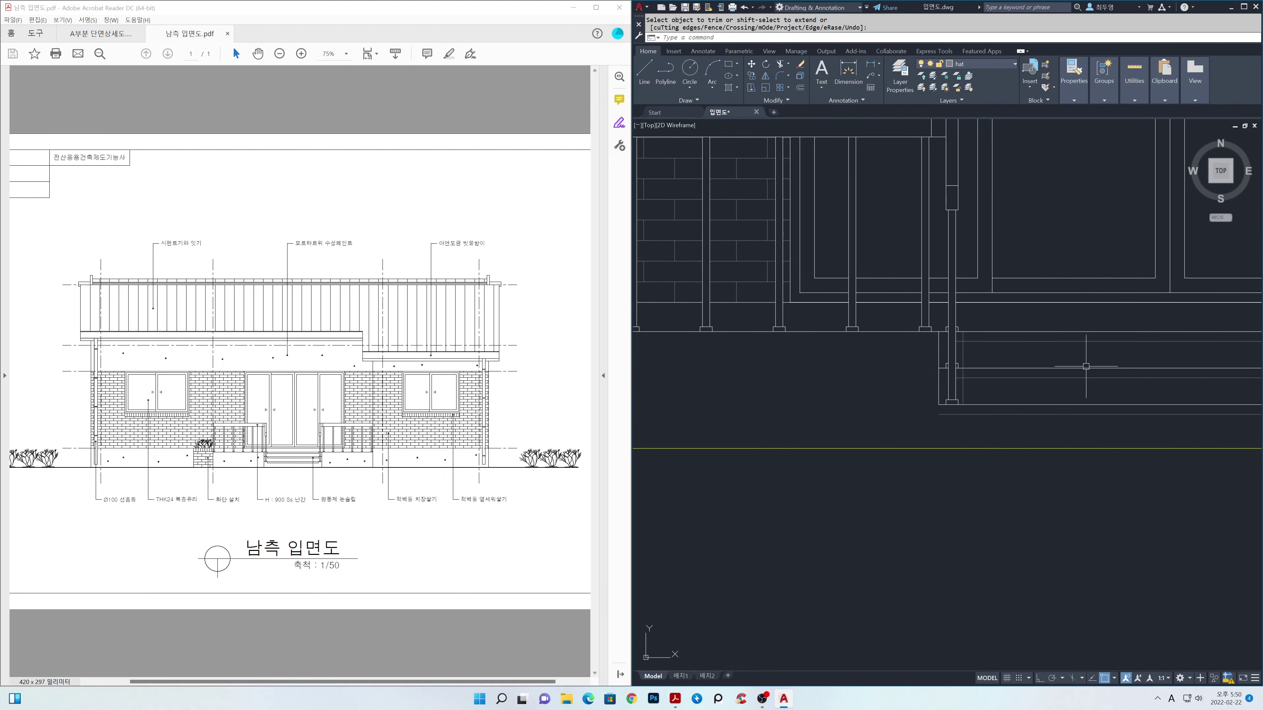
scroll(969, 389, "up", 2)
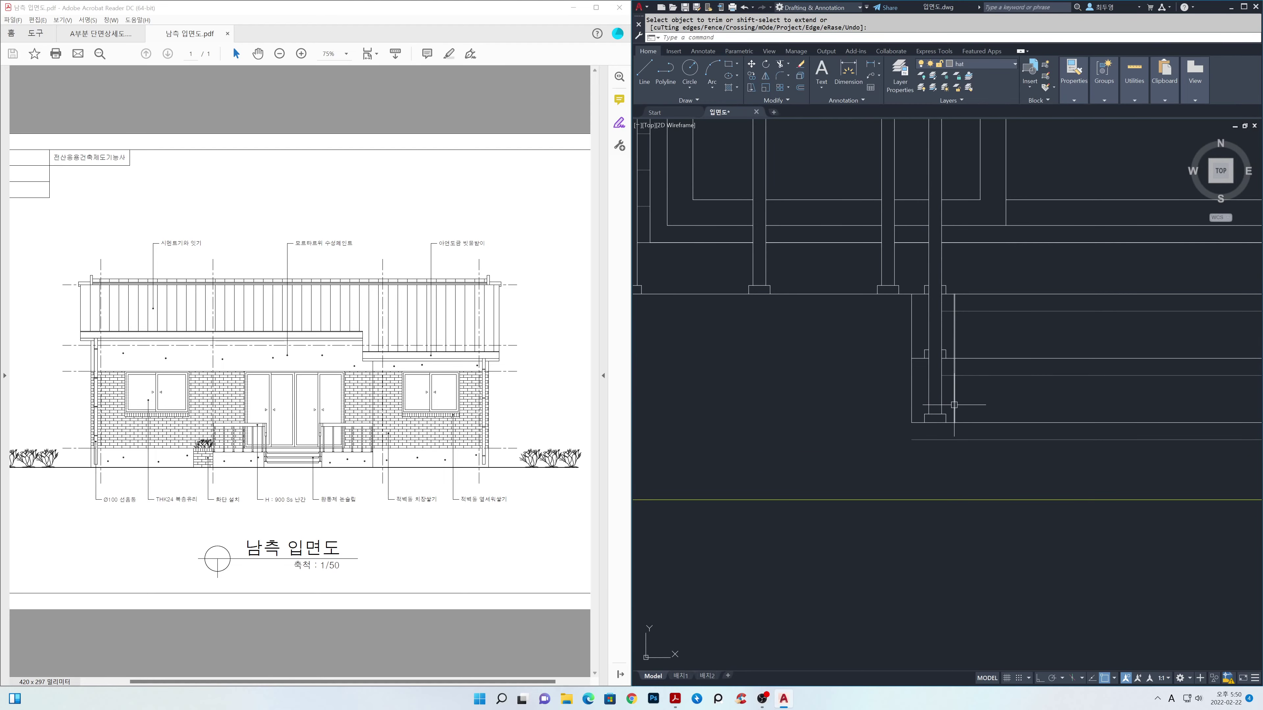
left_click(954, 405)
left_click(954, 423)
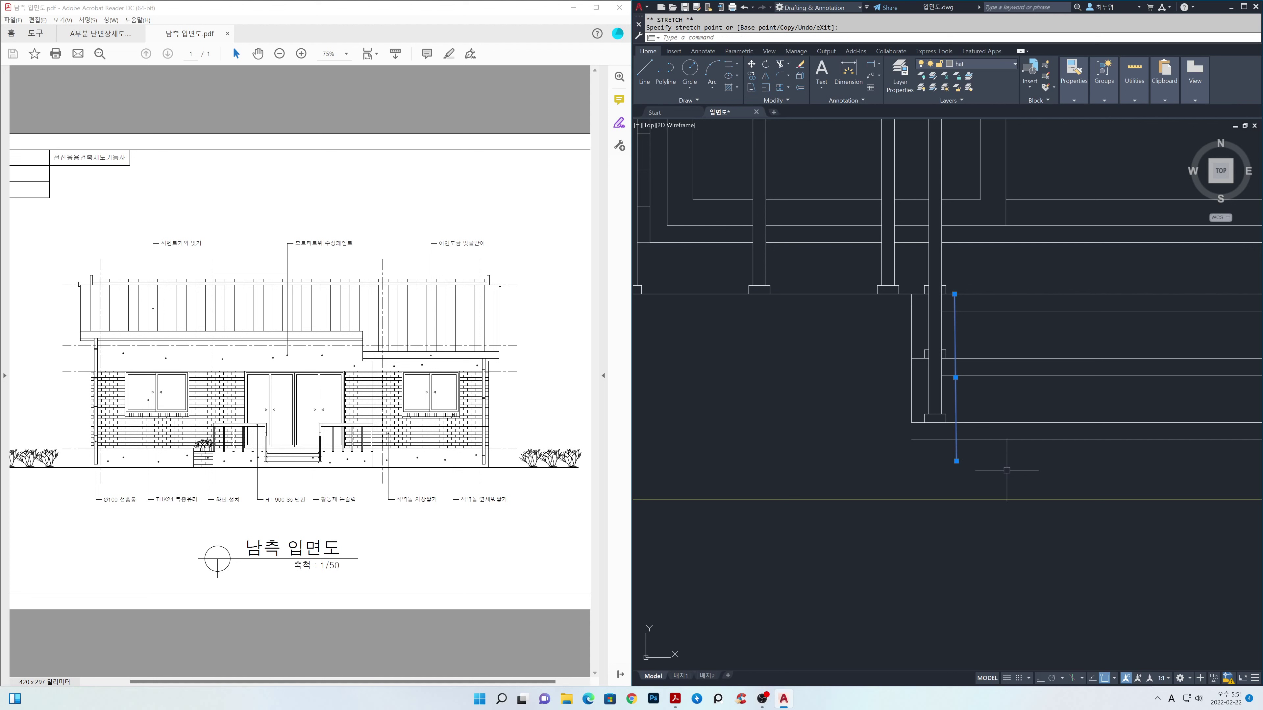
left_click(1006, 459)
key("ctrl+z")
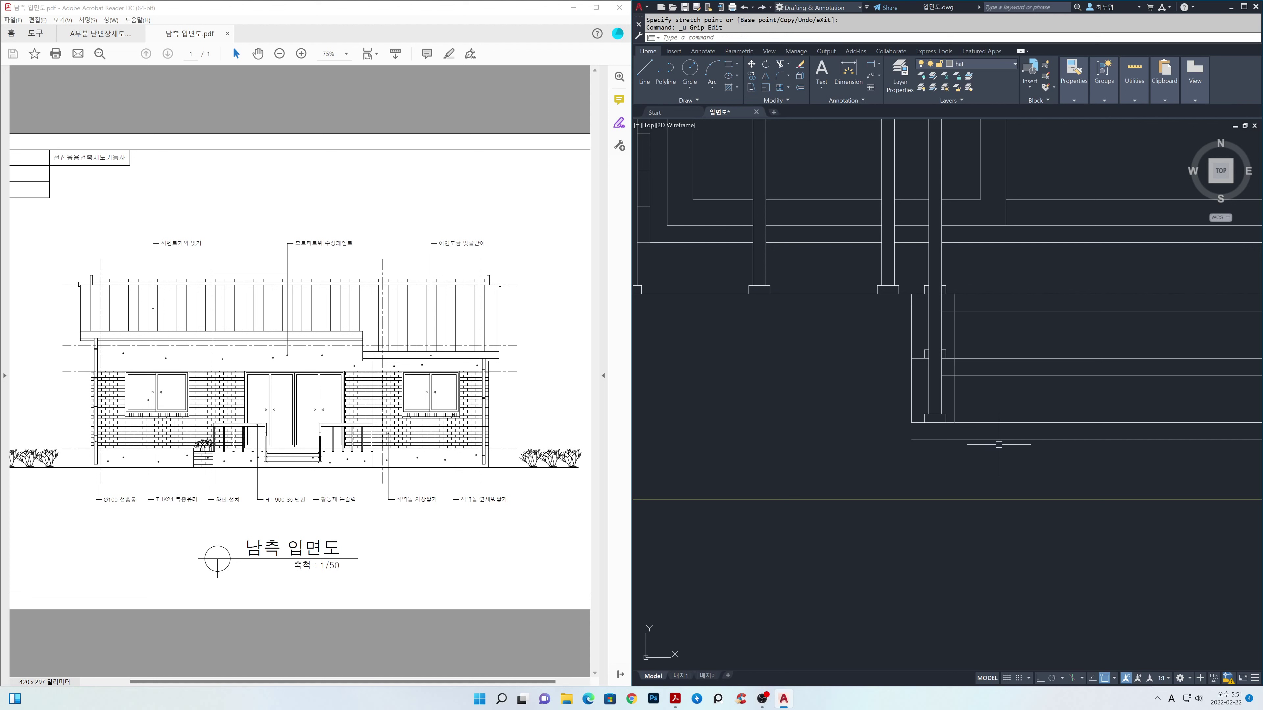
- Turn on Ortho mode and stretch the left inner vertical line straight down past the lowest step line
key("F8")
left_click(955, 413)
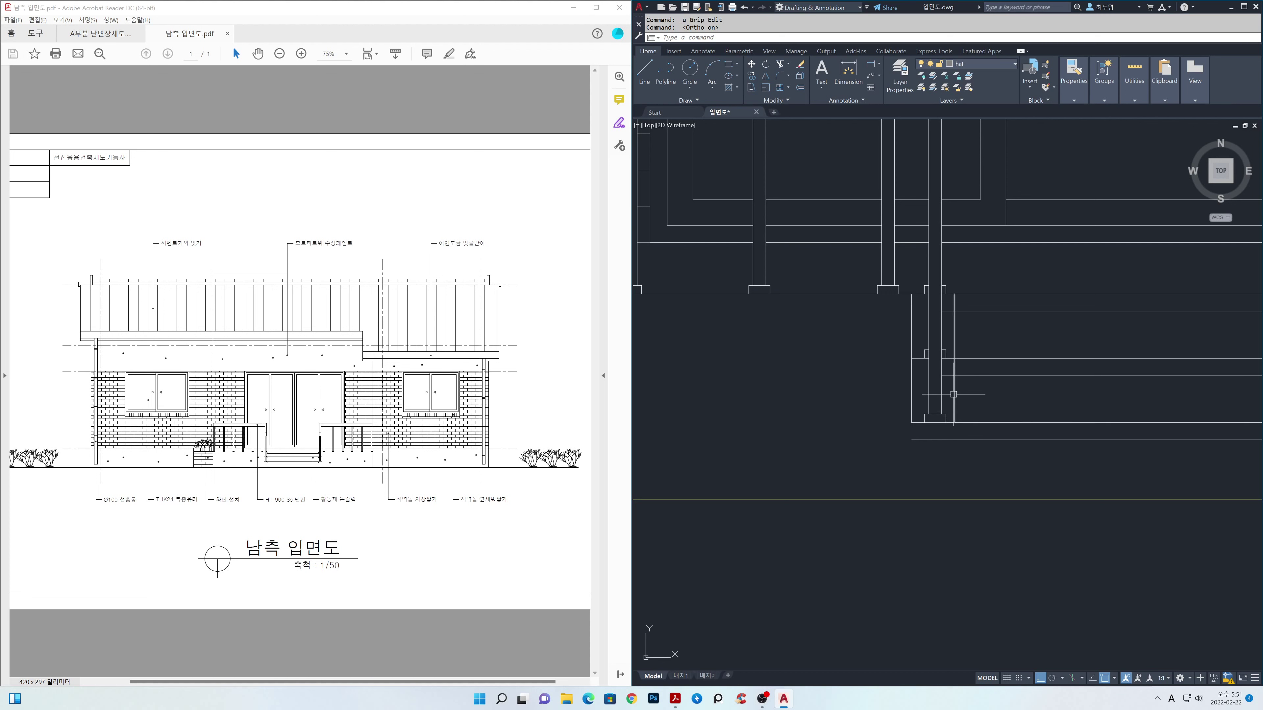
left_click(954, 423)
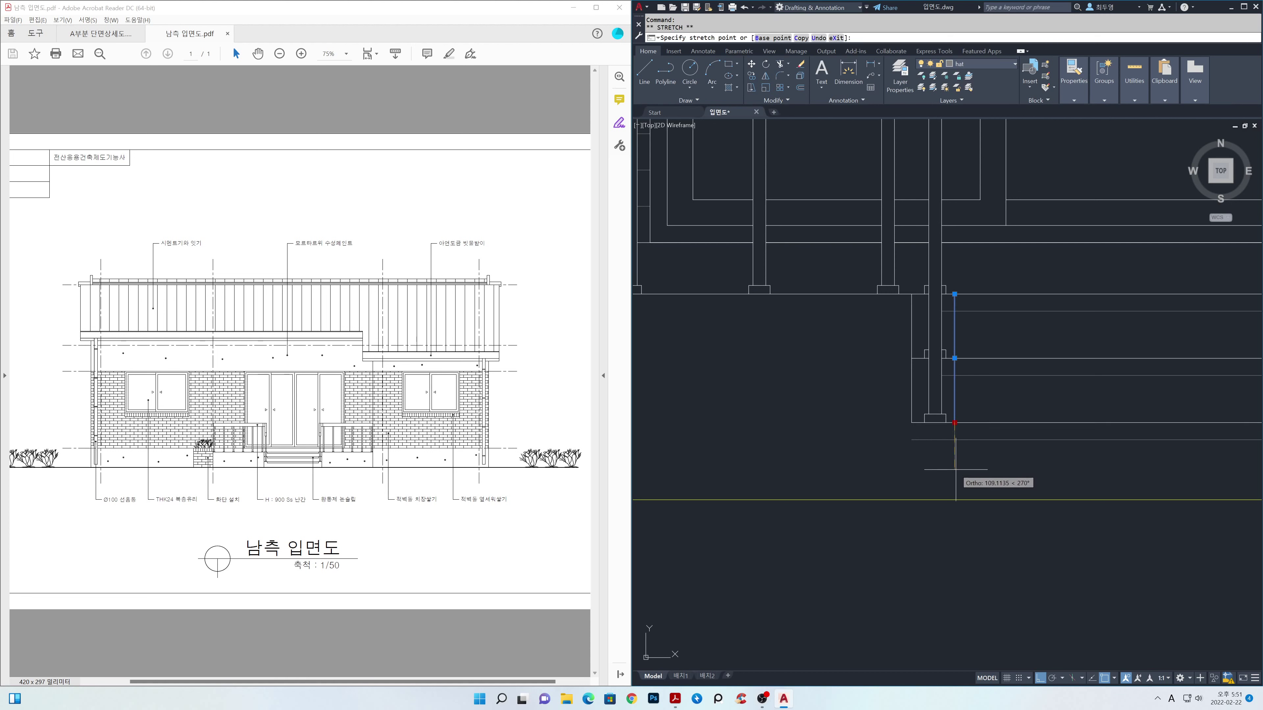
key("Escape")
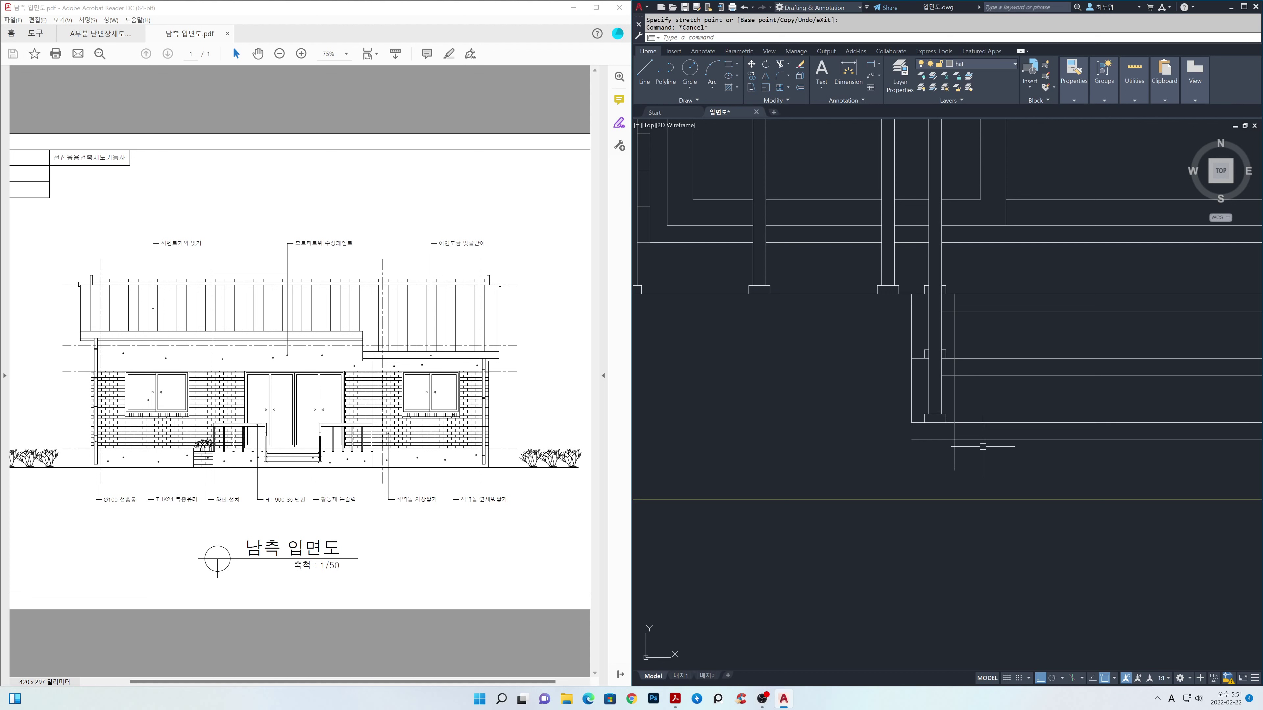
- Trim the excess at the left end of the steps, leaving short vertical returns beneath each tread
type("tr")
key("Return")
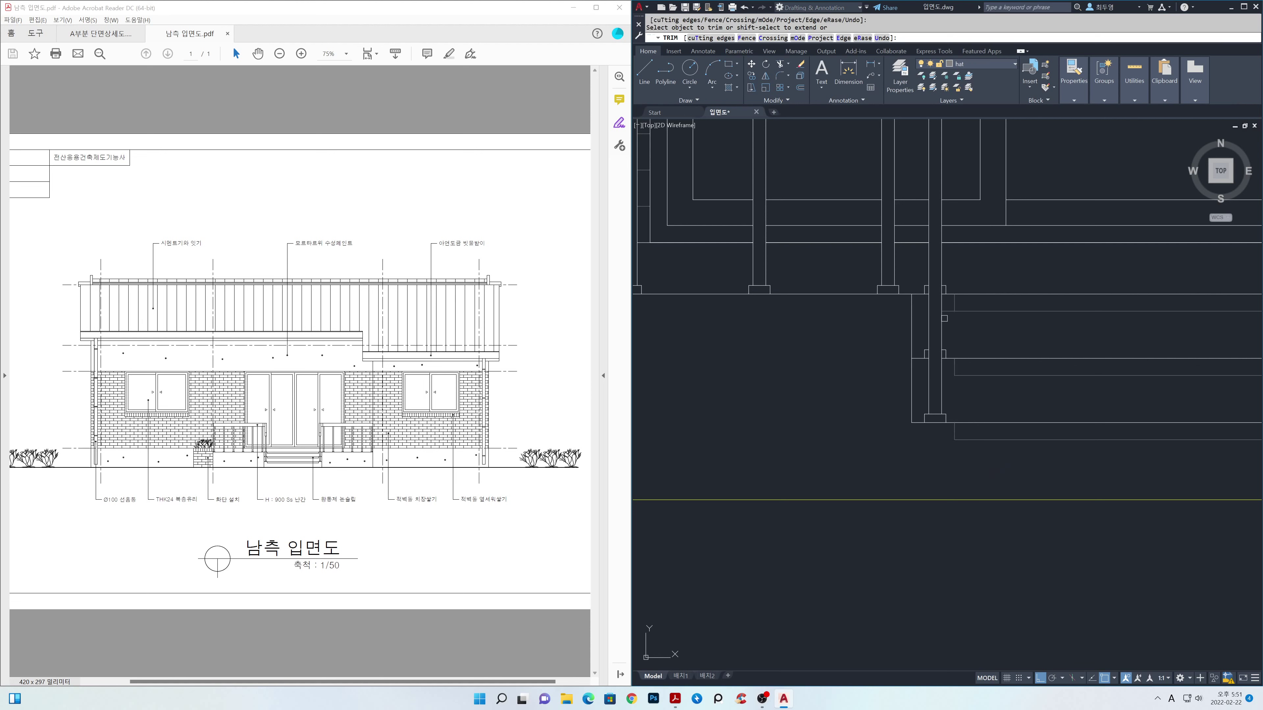
key("Return")
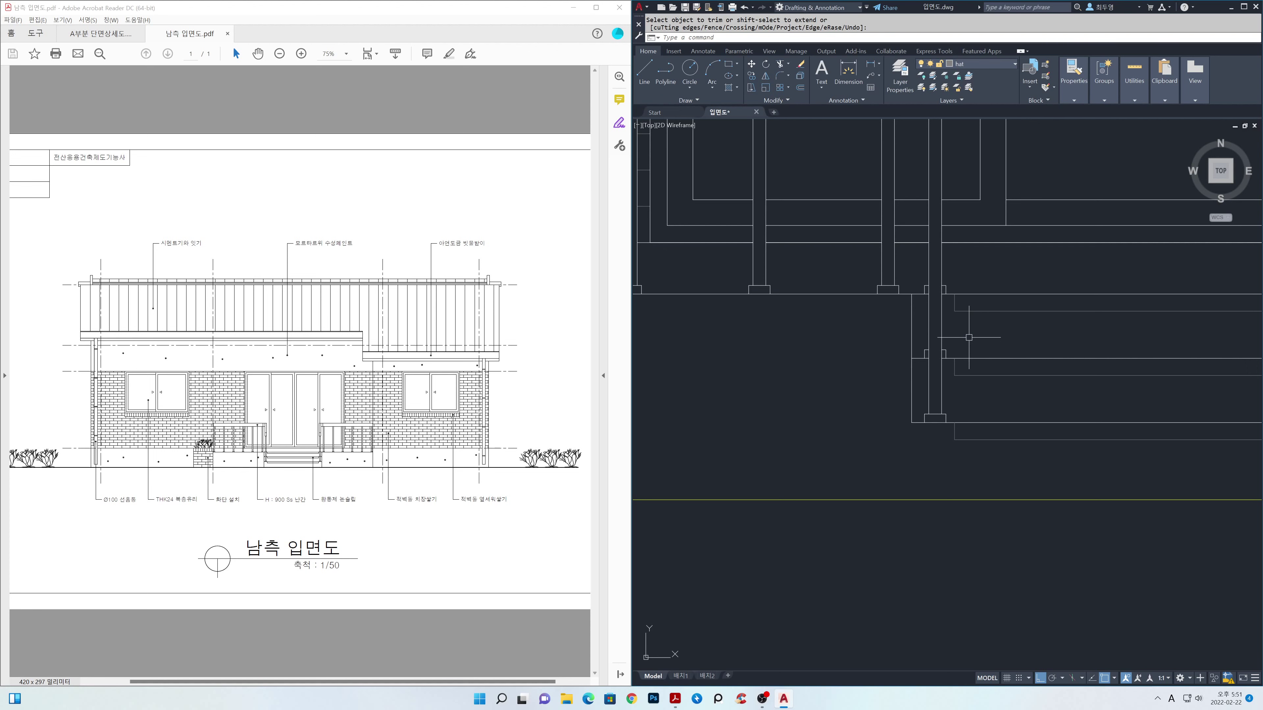
- Hatch the large roof surface with a user-defined pattern at angle 90 and spacing 300
scroll(970, 348, "down", 5)
middle_click_drag(1157, 387, 980, 419)
scroll(996, 423, "down", 5)
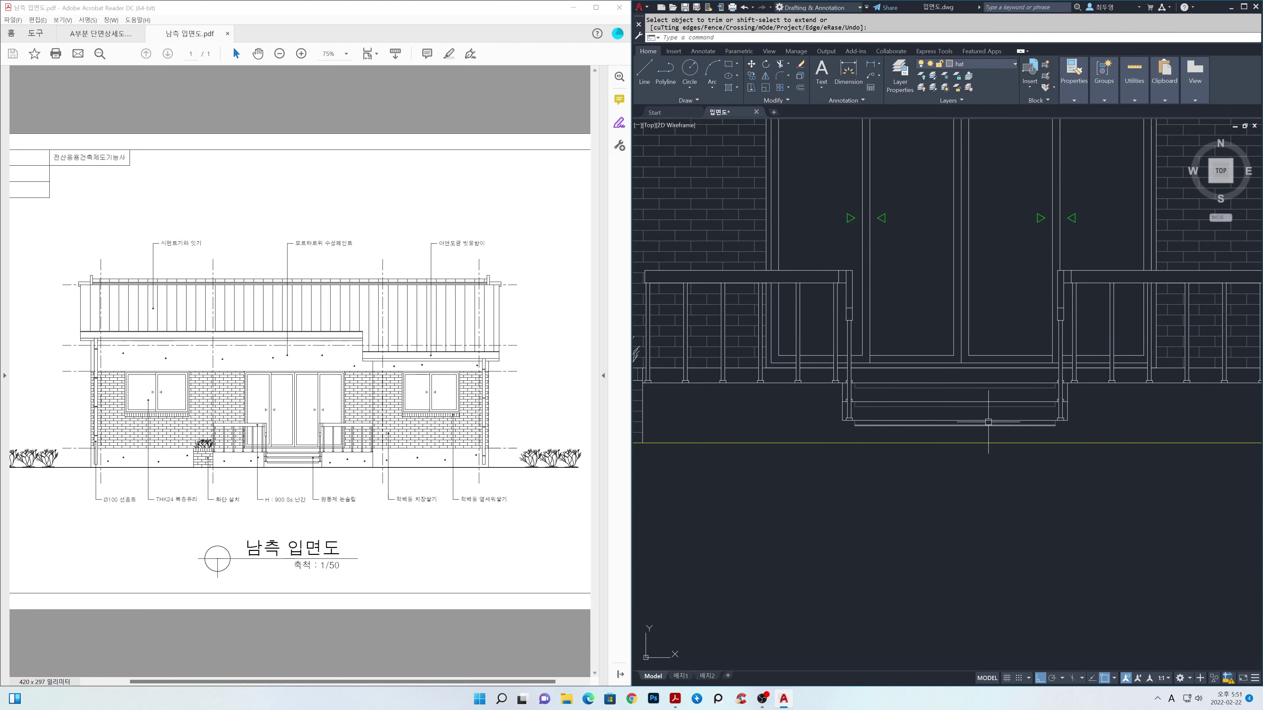
middle_click_drag(983, 372, 967, 485)
scroll(1004, 470, "down", 2)
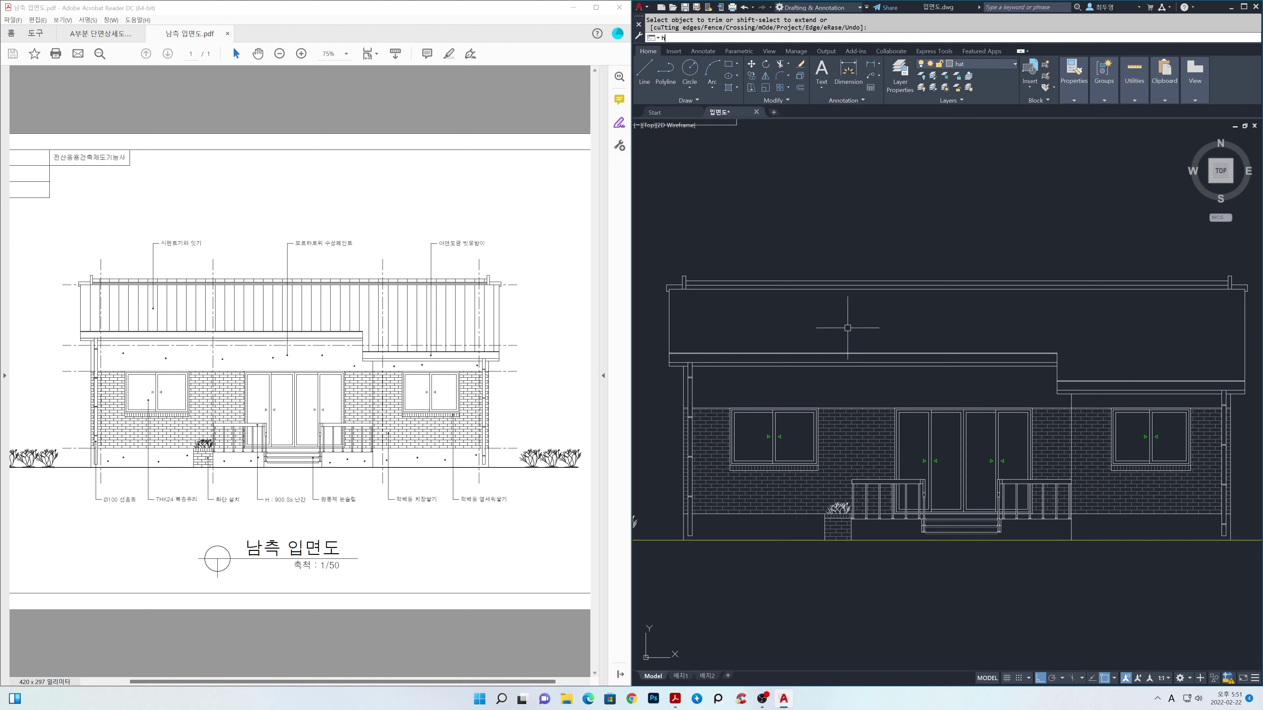
key("Return")
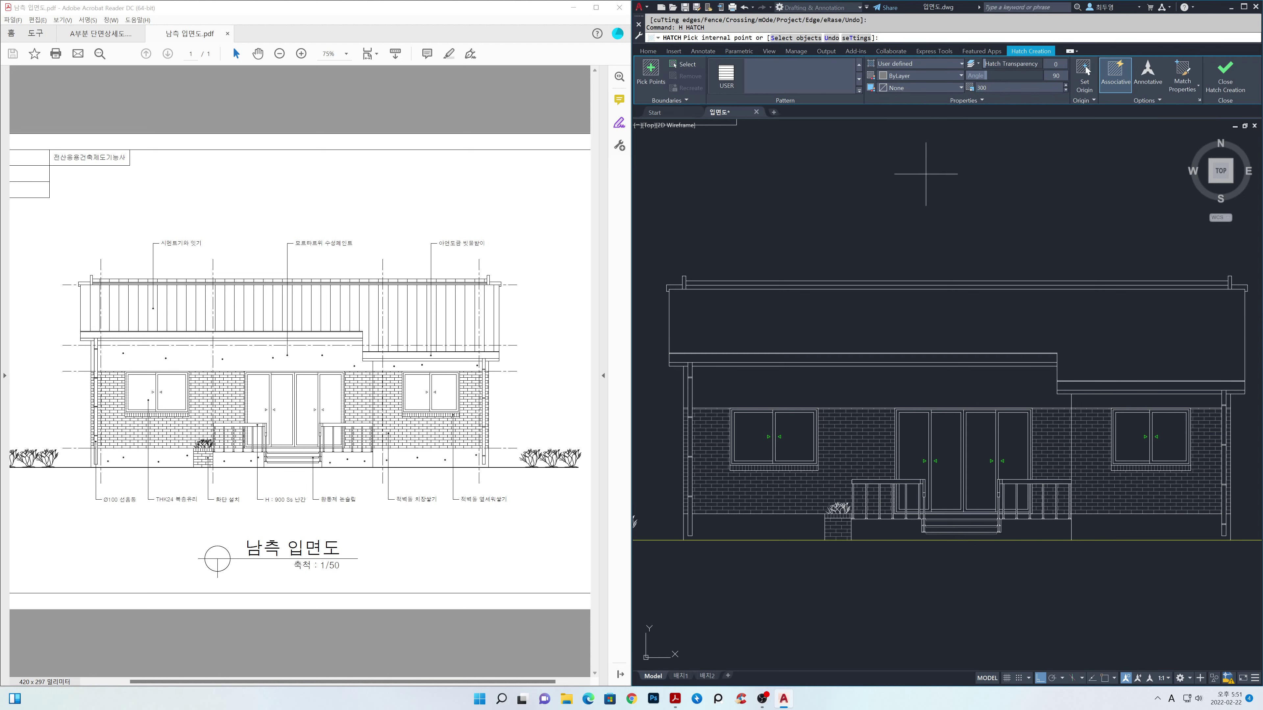
left_click(737, 313)
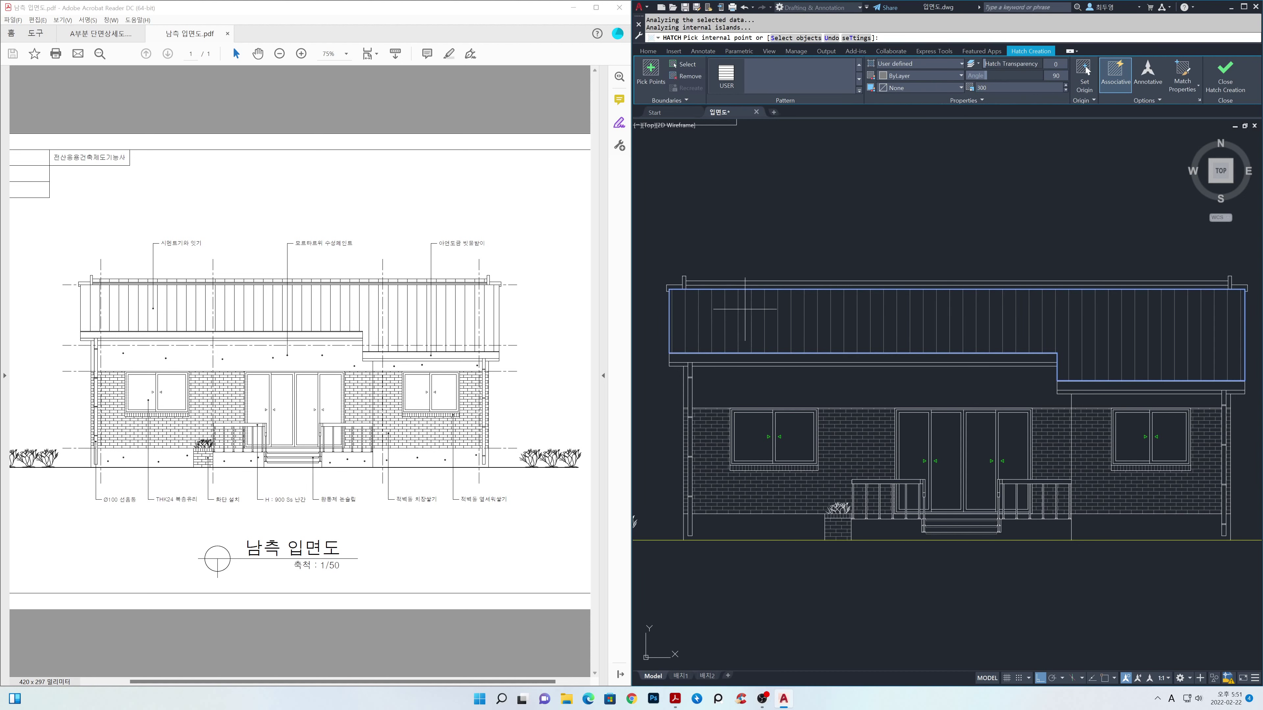
- Include the narrow ridge strip above the roof surface in the hatch, accept the object snap settings and finish the hatch
scroll(718, 277, "up", 2)
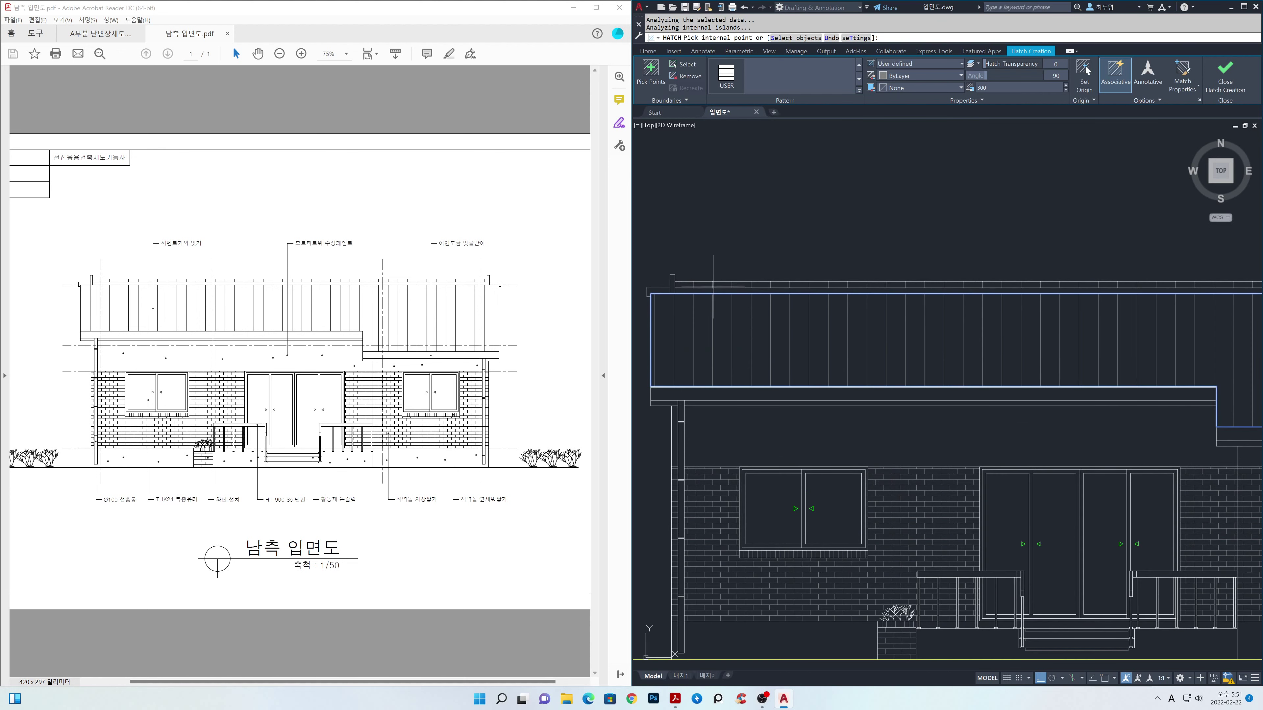
middle_click_drag(718, 288, 948, 321)
scroll(945, 318, "up", 1)
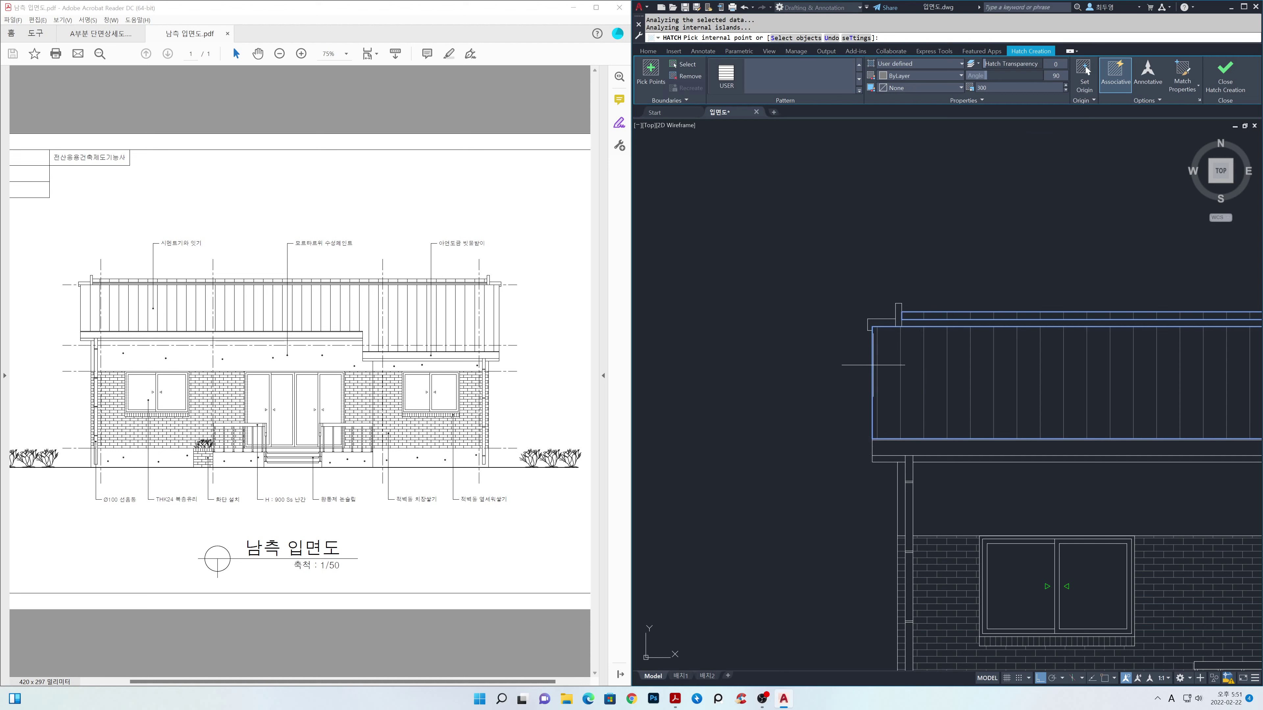
scroll(871, 359, "up", 1)
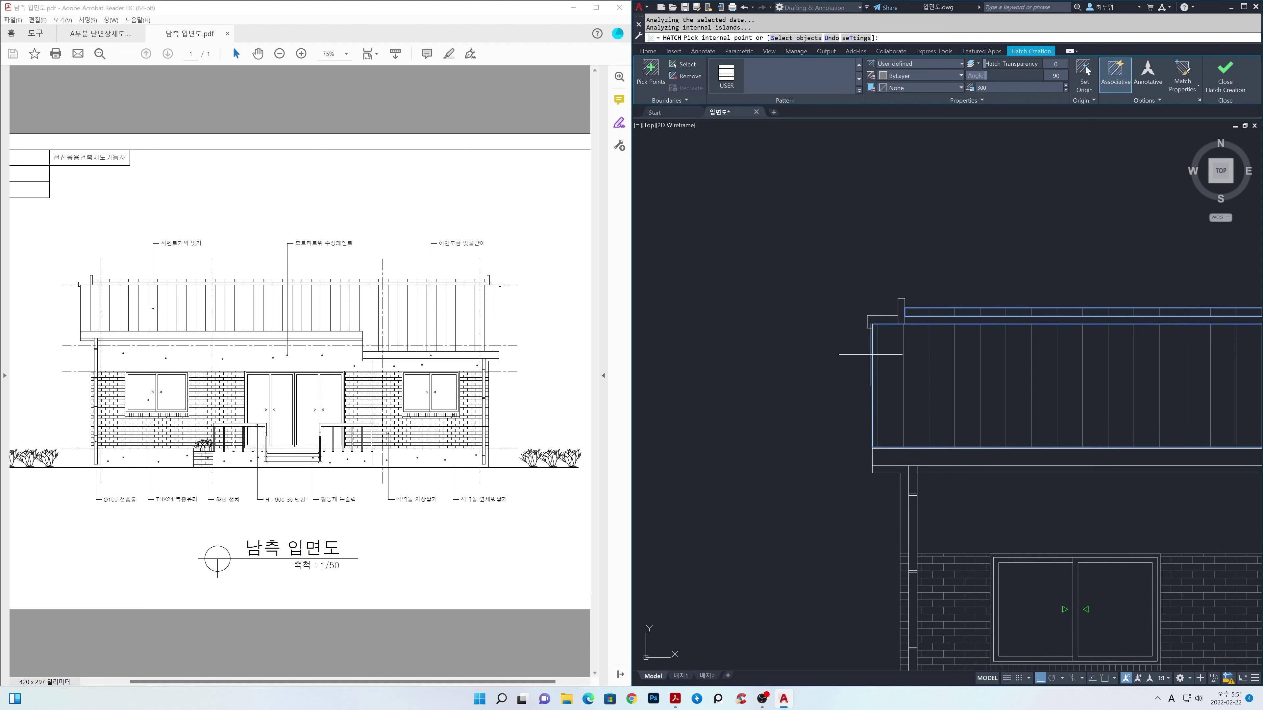
key("F3")
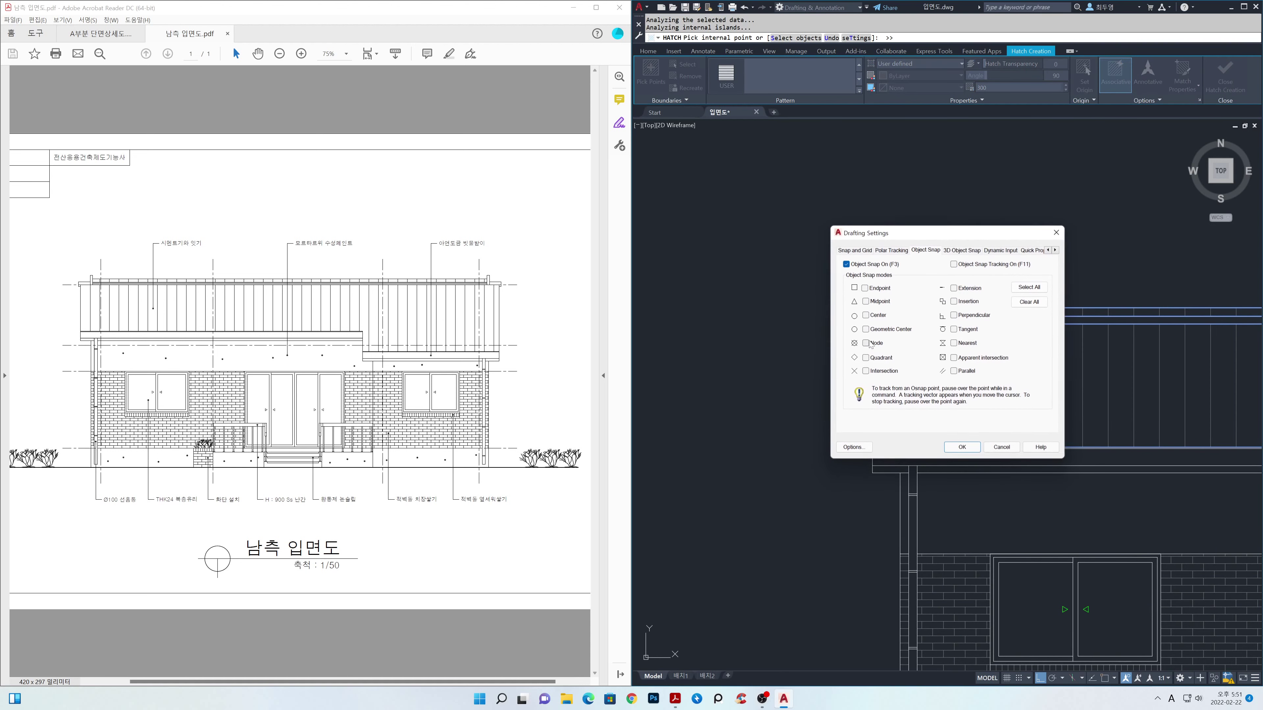
left_click(962, 448)
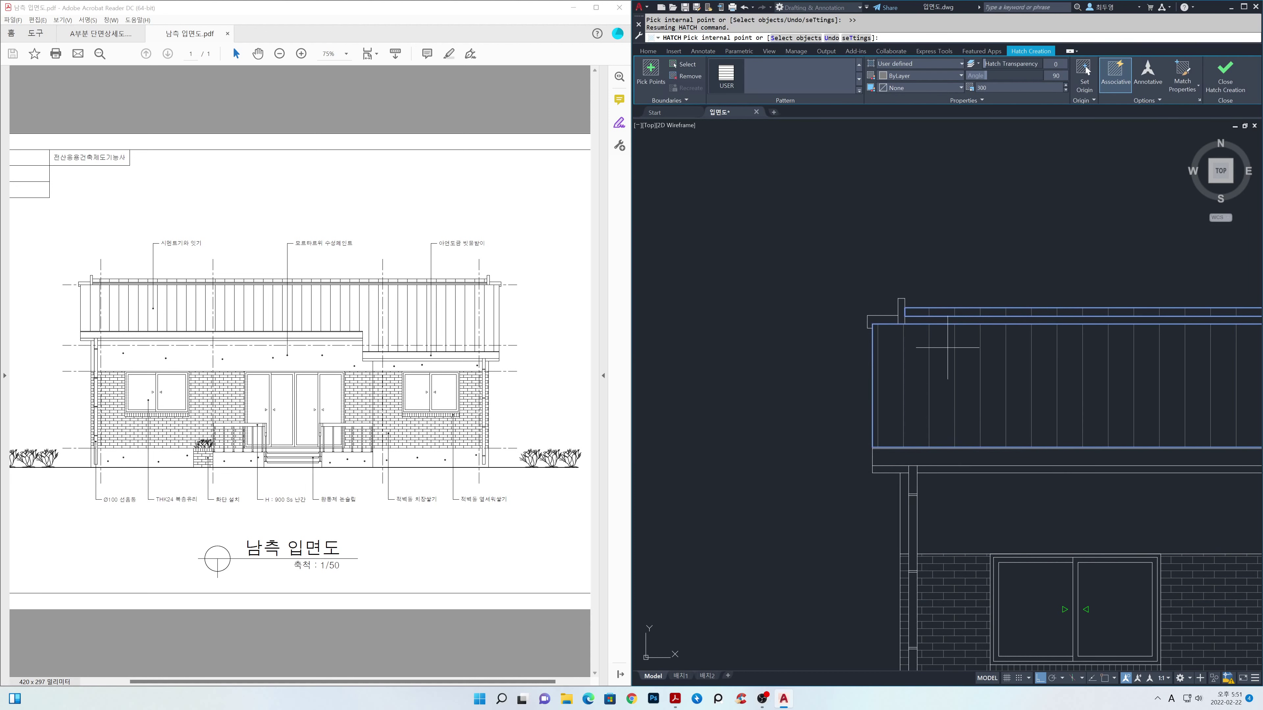
key("Return")
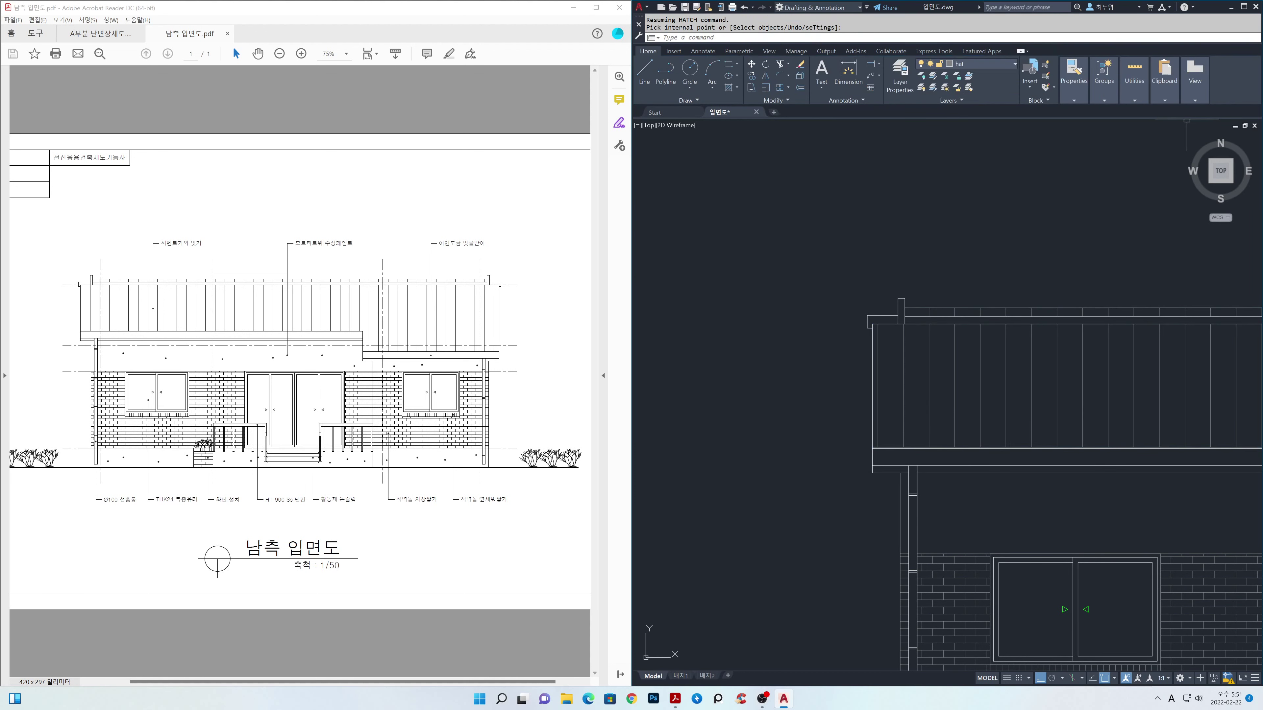
- Move the roof hatch's origin to the upper-left corner of the roof surface and finish editing the hatch
left_click(931, 342)
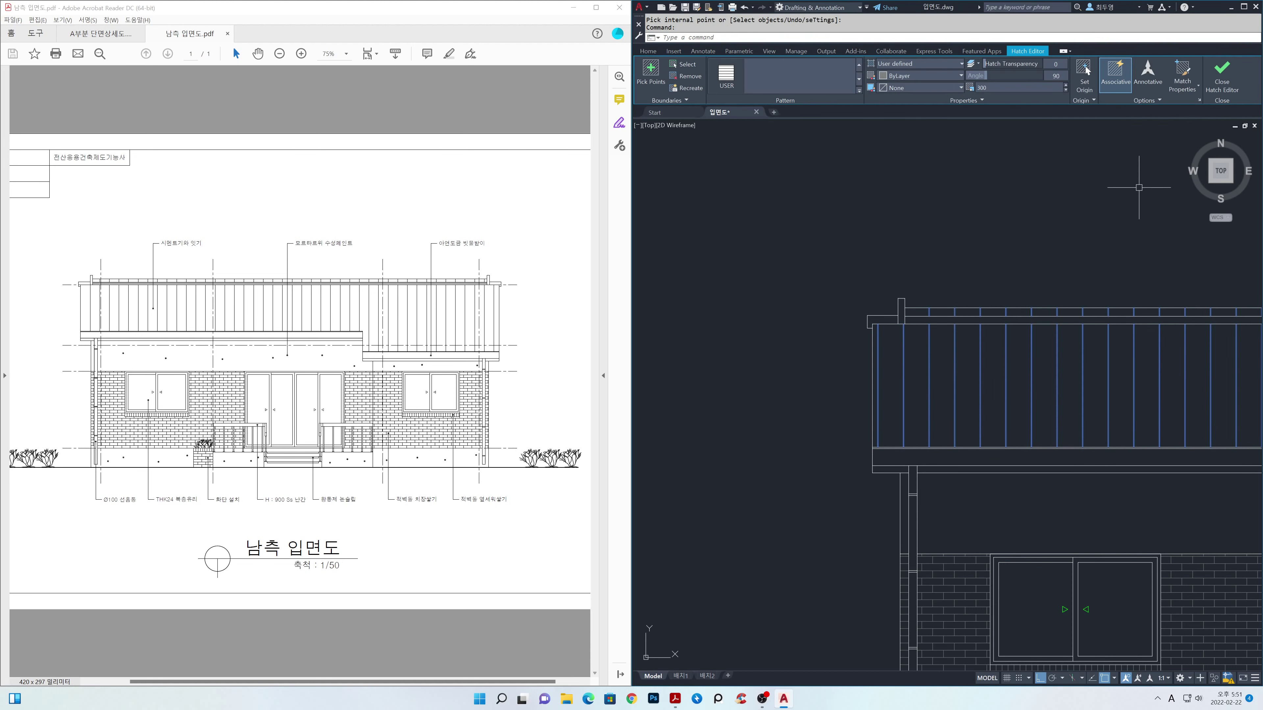
key("F3")
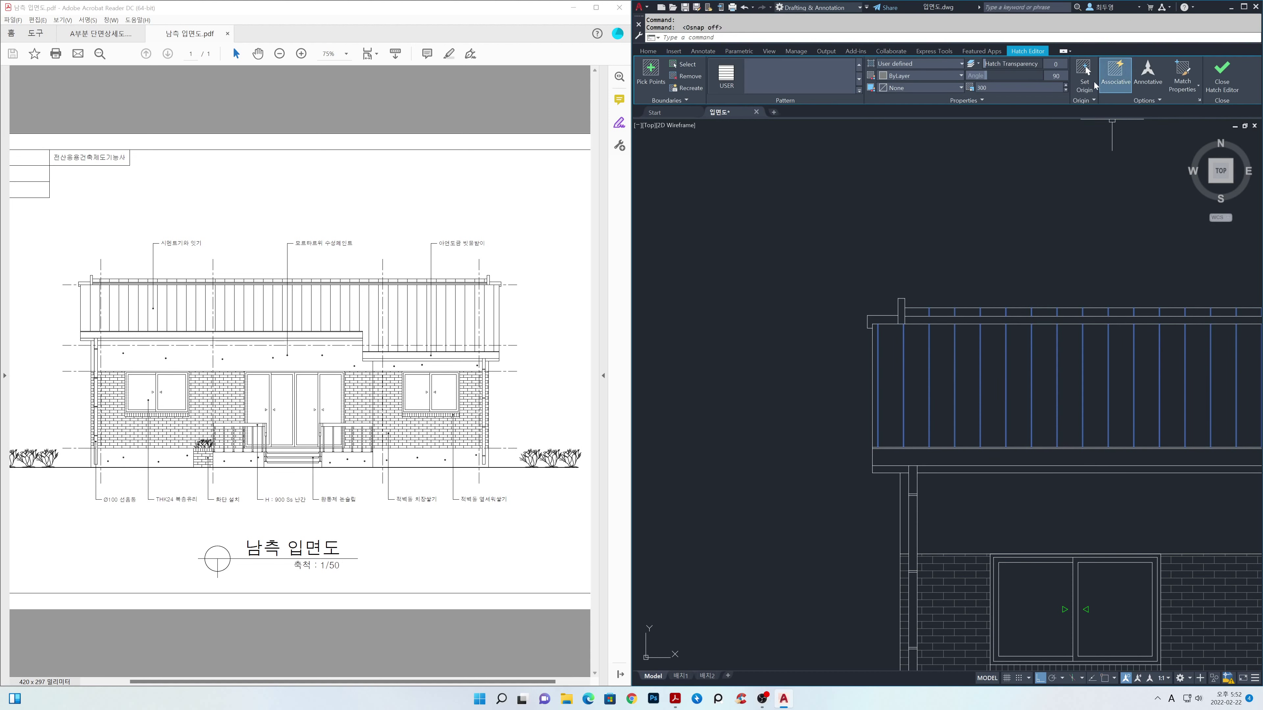
left_click(1084, 80)
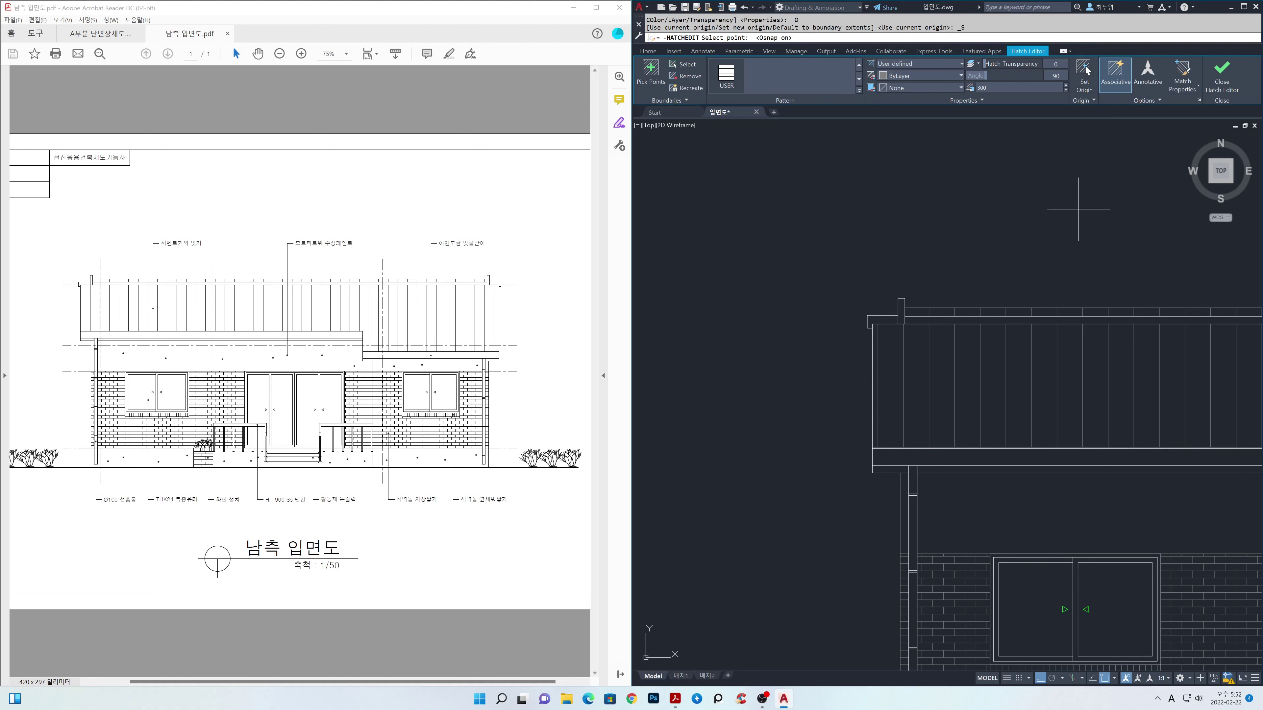
key("F3")
key("Escape")
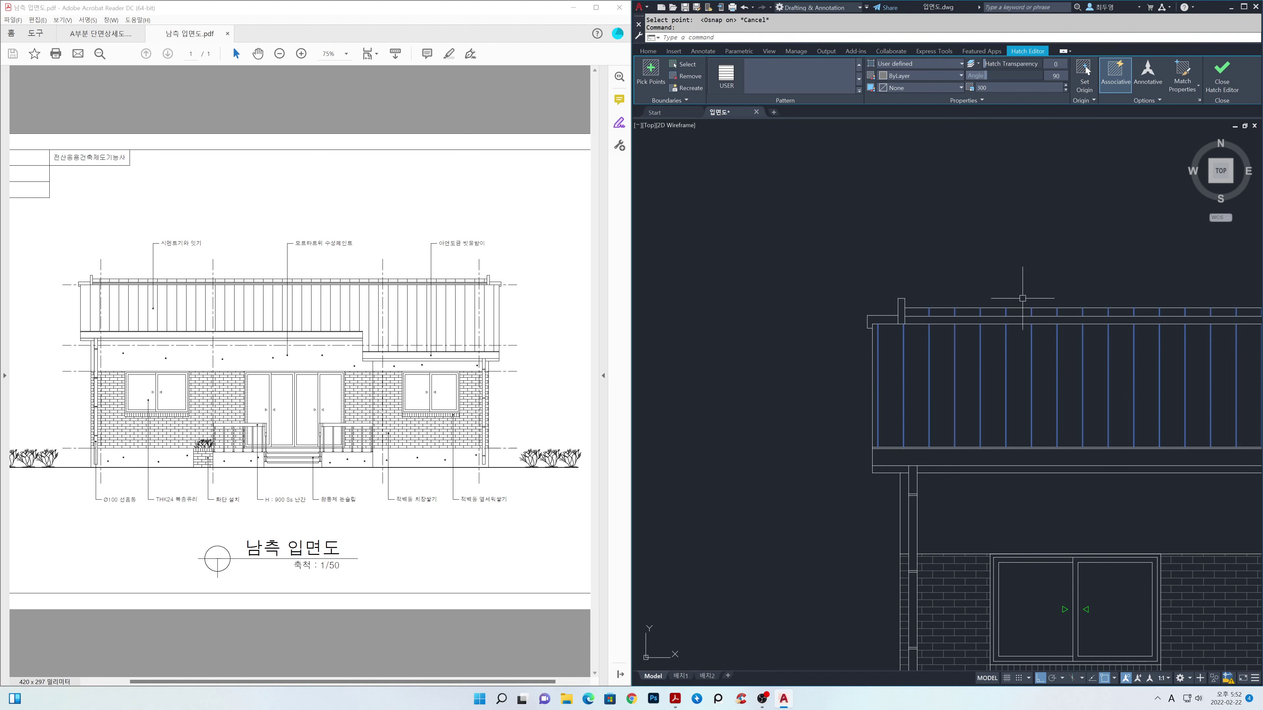
left_click(1084, 84)
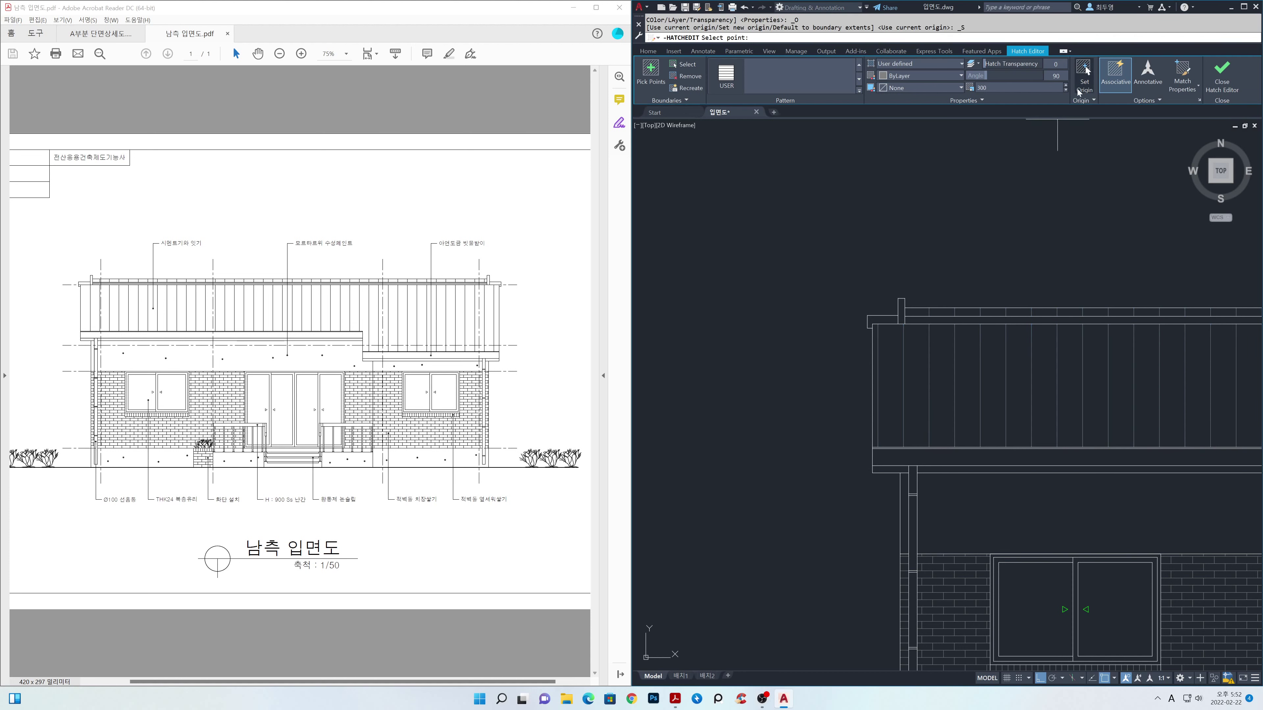
left_click(868, 316)
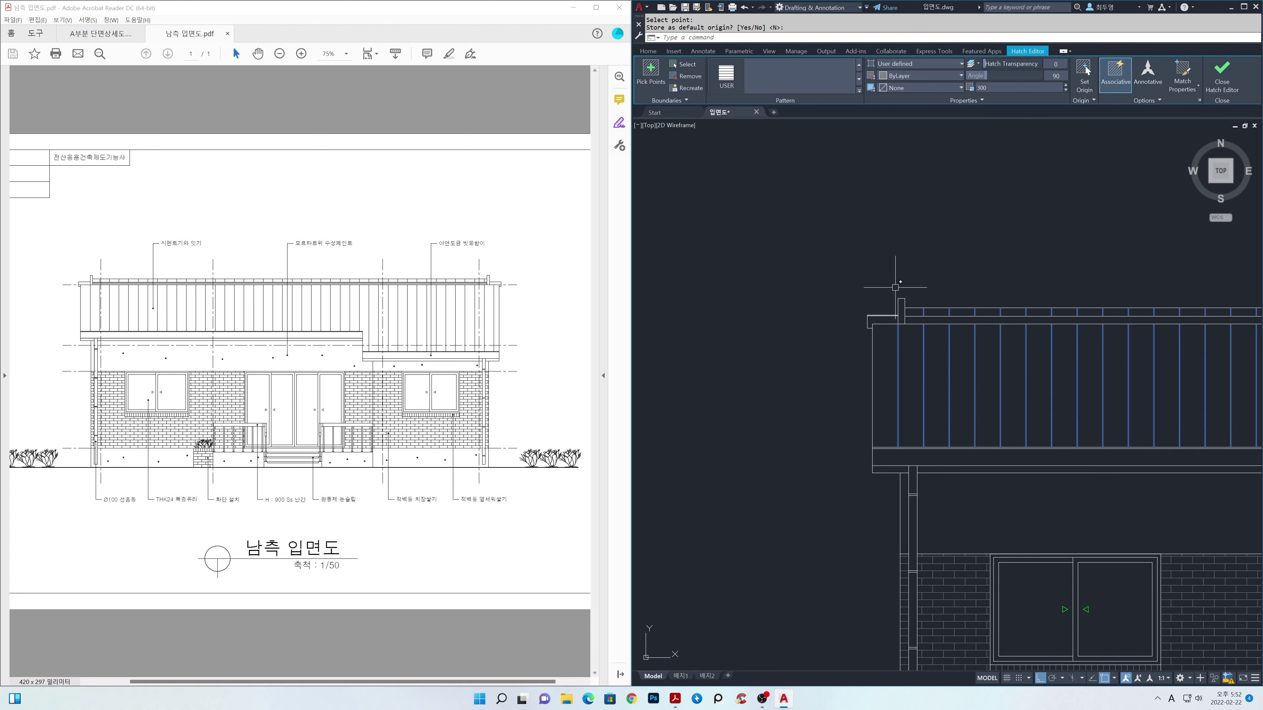
left_click(1222, 77)
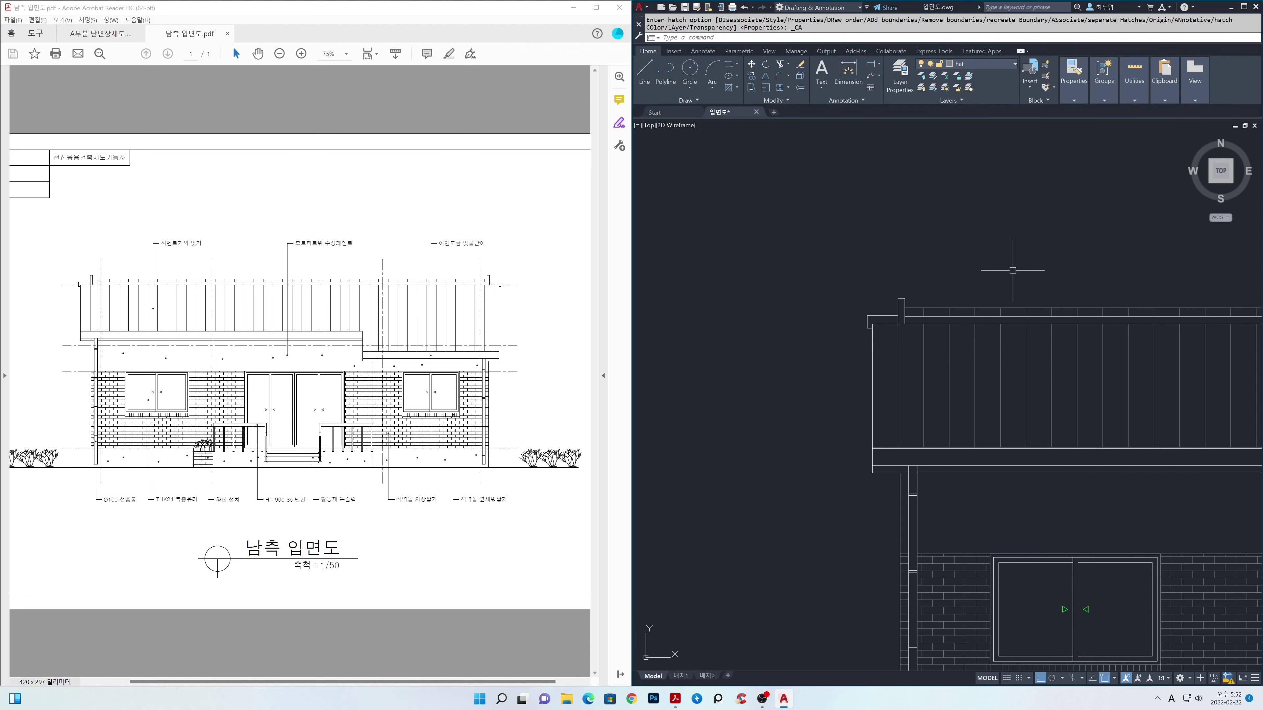
- Offset the lower line of the hatched ridge strip 30 downward, toward the main roof surface
scroll(991, 365, "down", 6)
middle_click_drag(1142, 396, 846, 368)
middle_click_drag(926, 368, 949, 361)
middle_click_drag(731, 316, 845, 330)
scroll(861, 340, "up", 3)
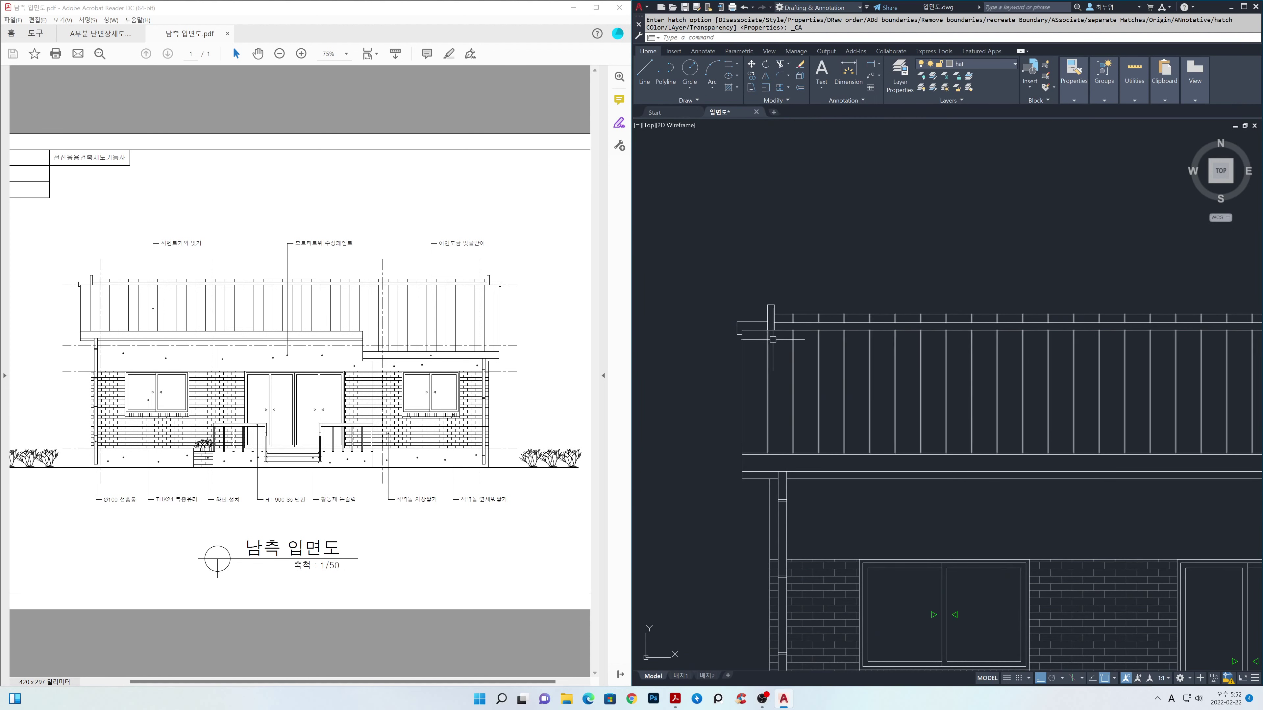
scroll(861, 340, "up", 2)
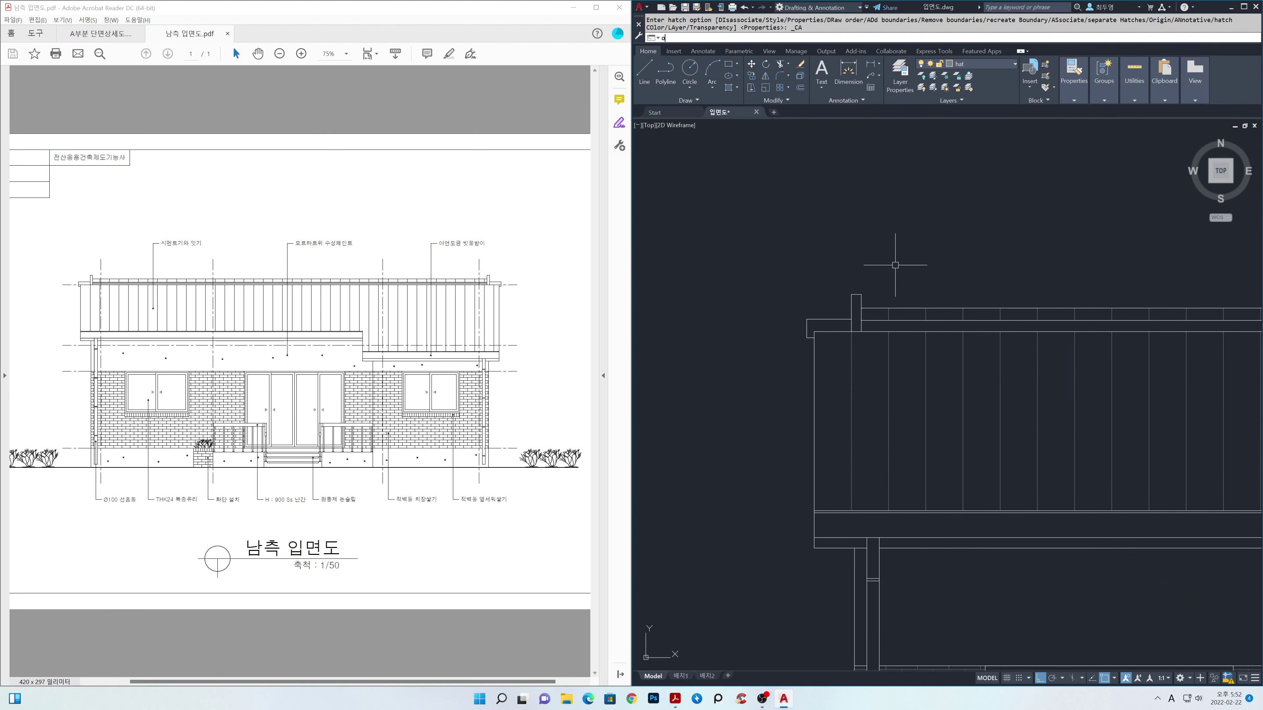
key("Return")
type("3")
key("Return")
scroll(905, 308, "up", 2)
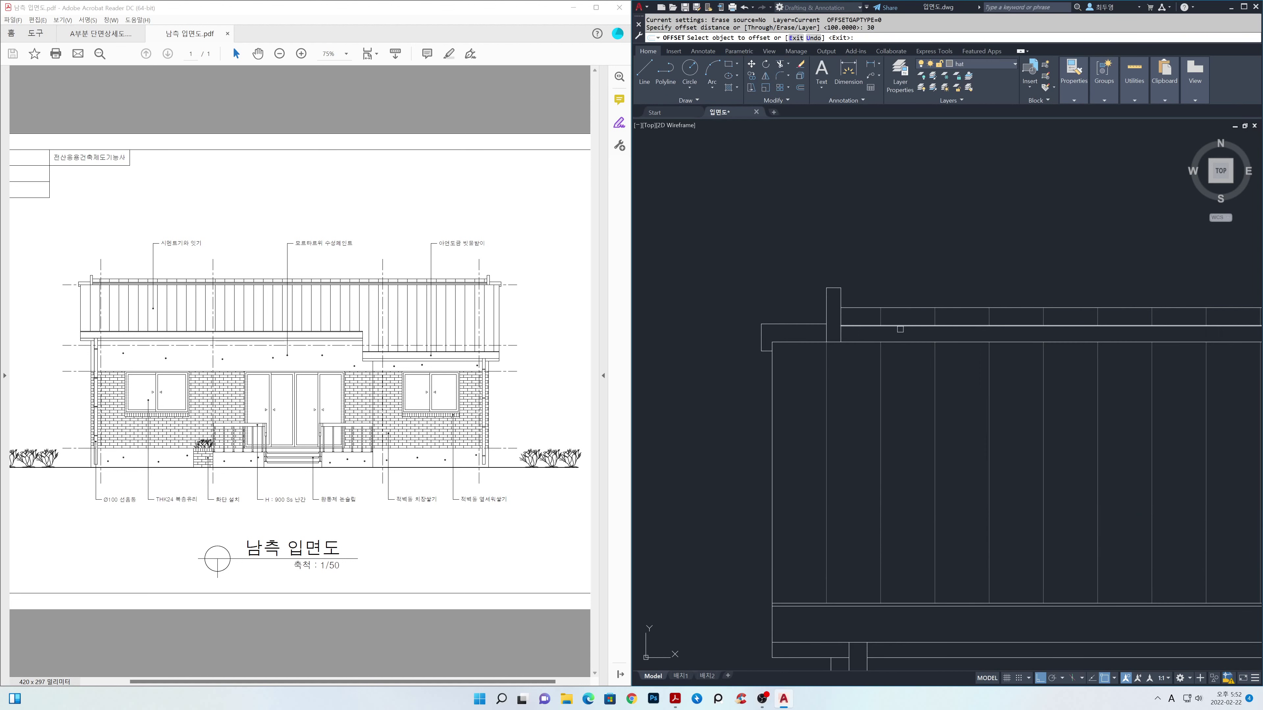
left_click(901, 329)
left_click(904, 333)
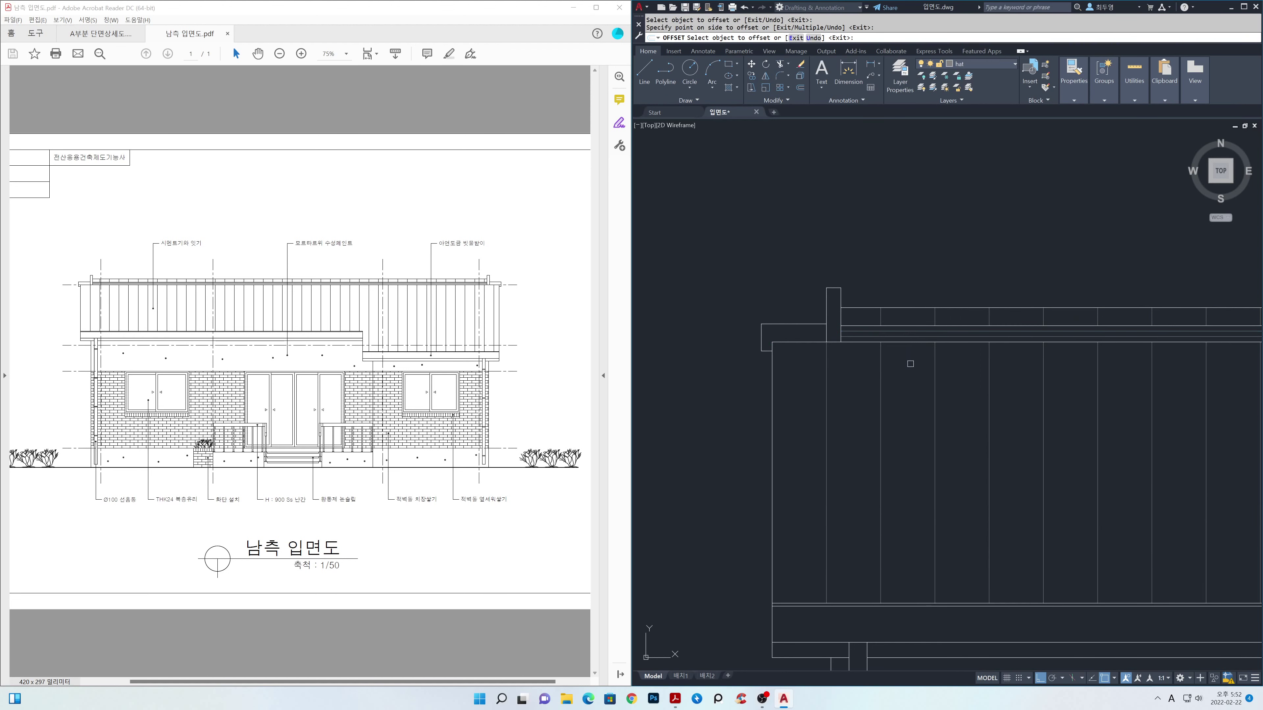
key("Return")
scroll(900, 360, "down", 5)
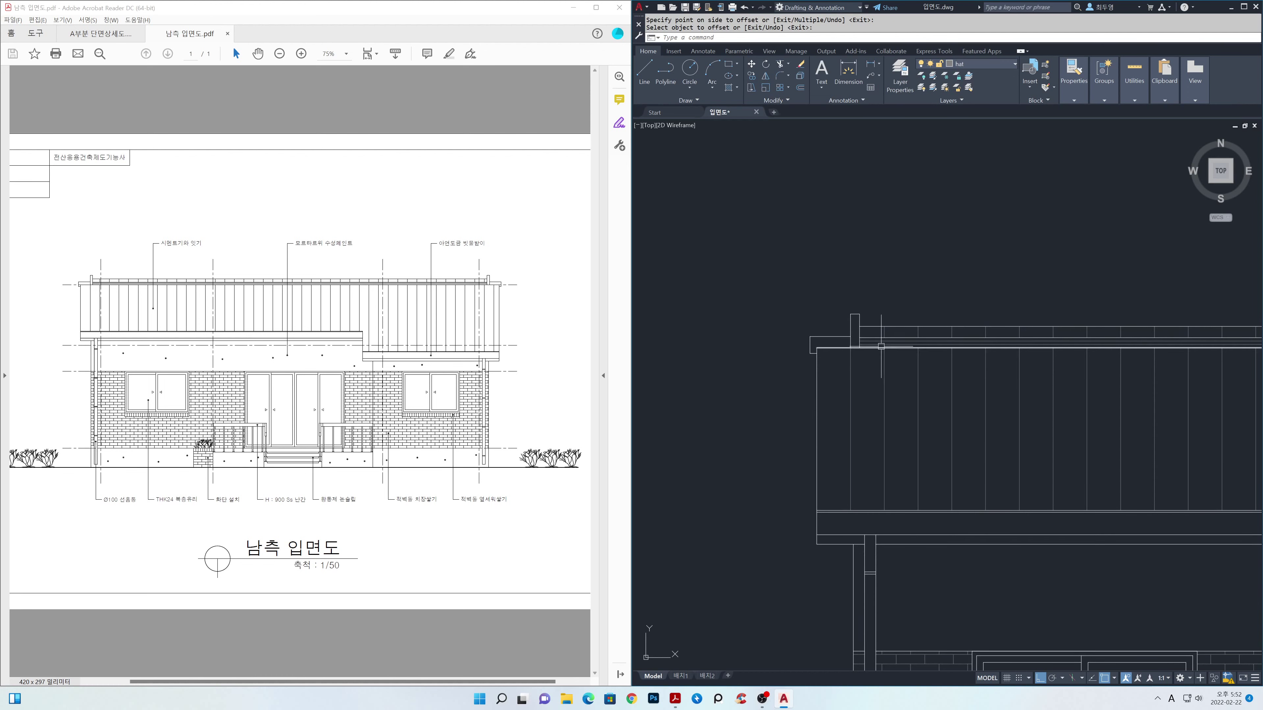
- Turn off object snap and Ortho mode, and scatter donuts with inside diameter 0 and outside diameter 50 along the wall band beneath the eaves
mouse_move(1122, 436)
middle_mouse_down()
mouse_move(944, 386)
mouse_move(940, 373)
middle_mouse_up()
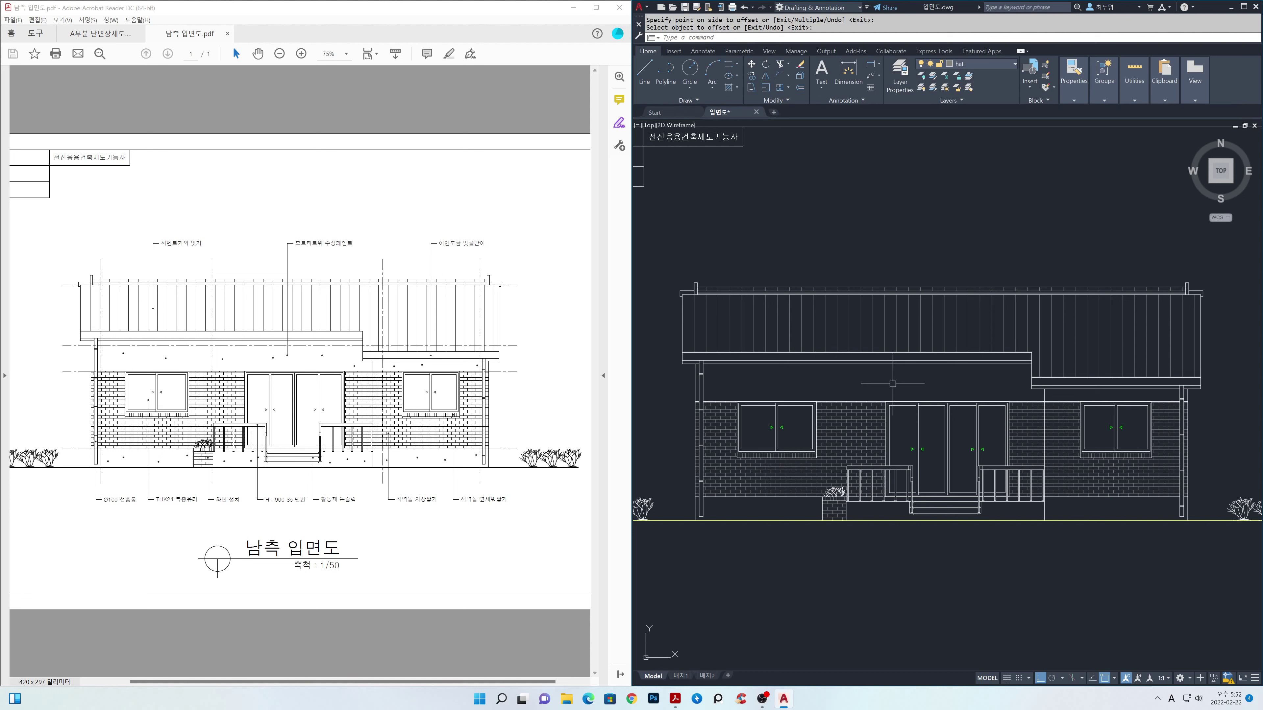
key("F3")
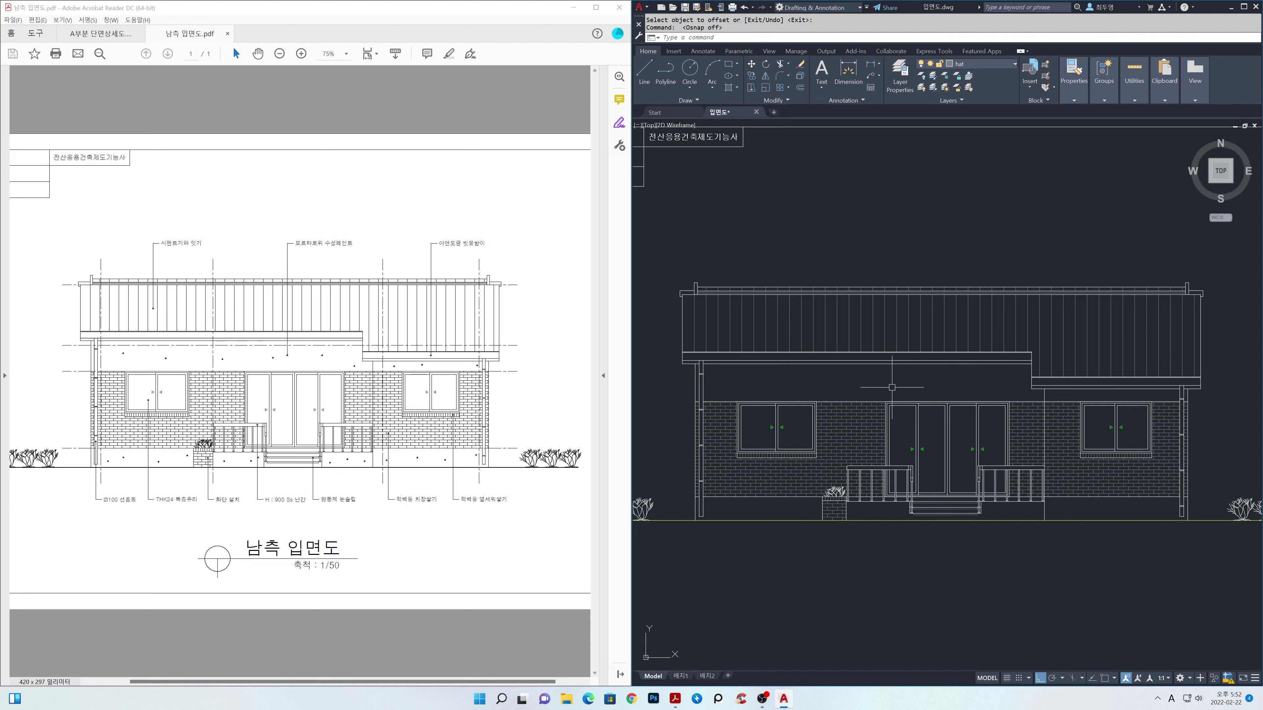
key("F8")
type("do")
key("Return")
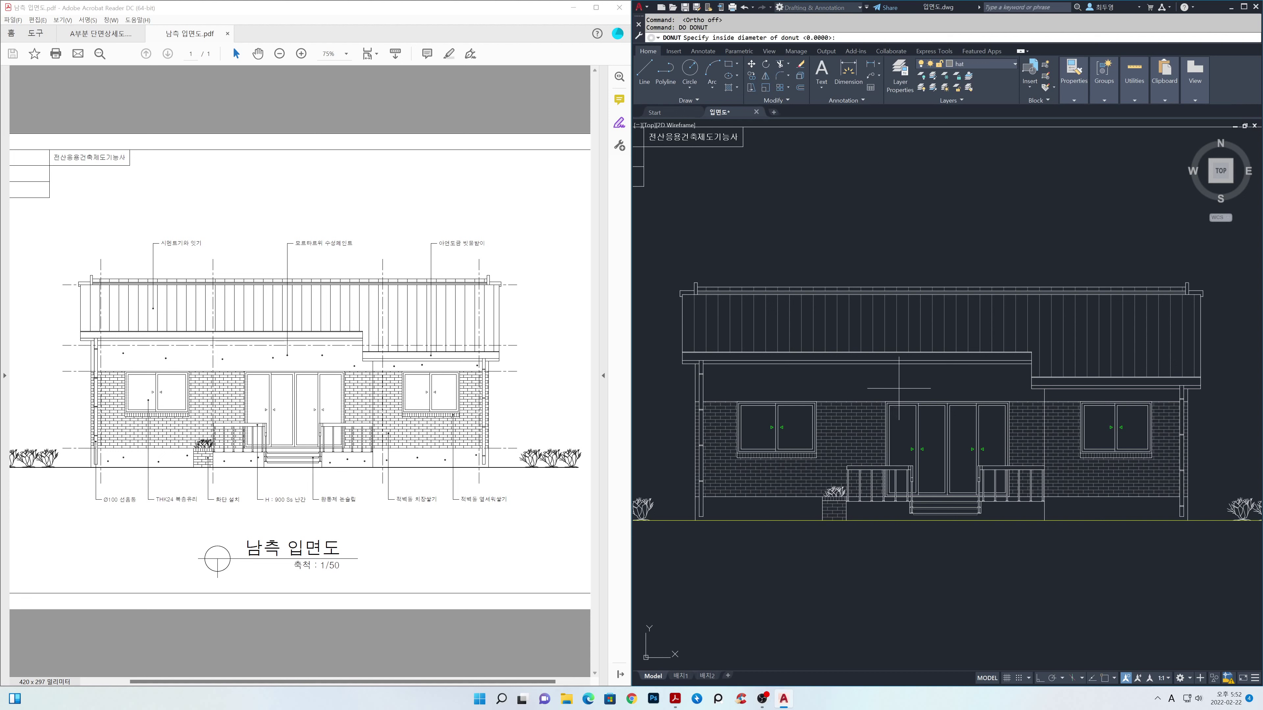
type("0")
key("Return")
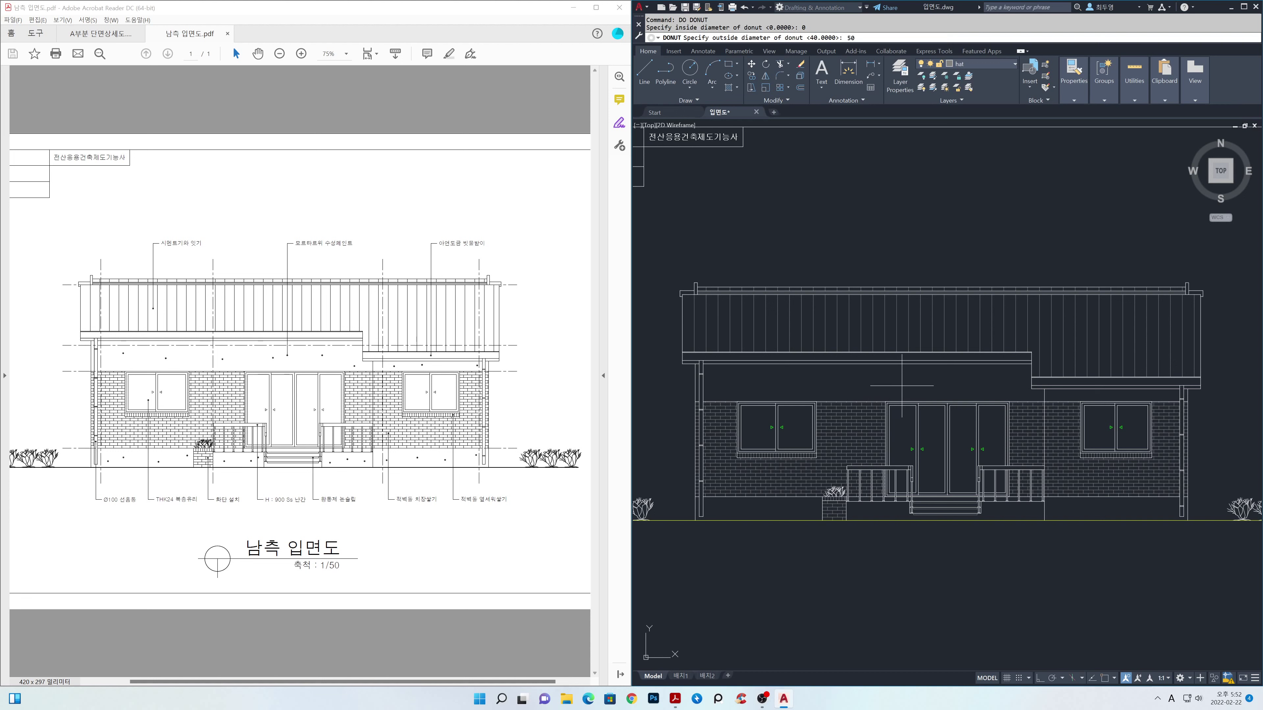
type("50")
key("Return")
left_click(721, 387)
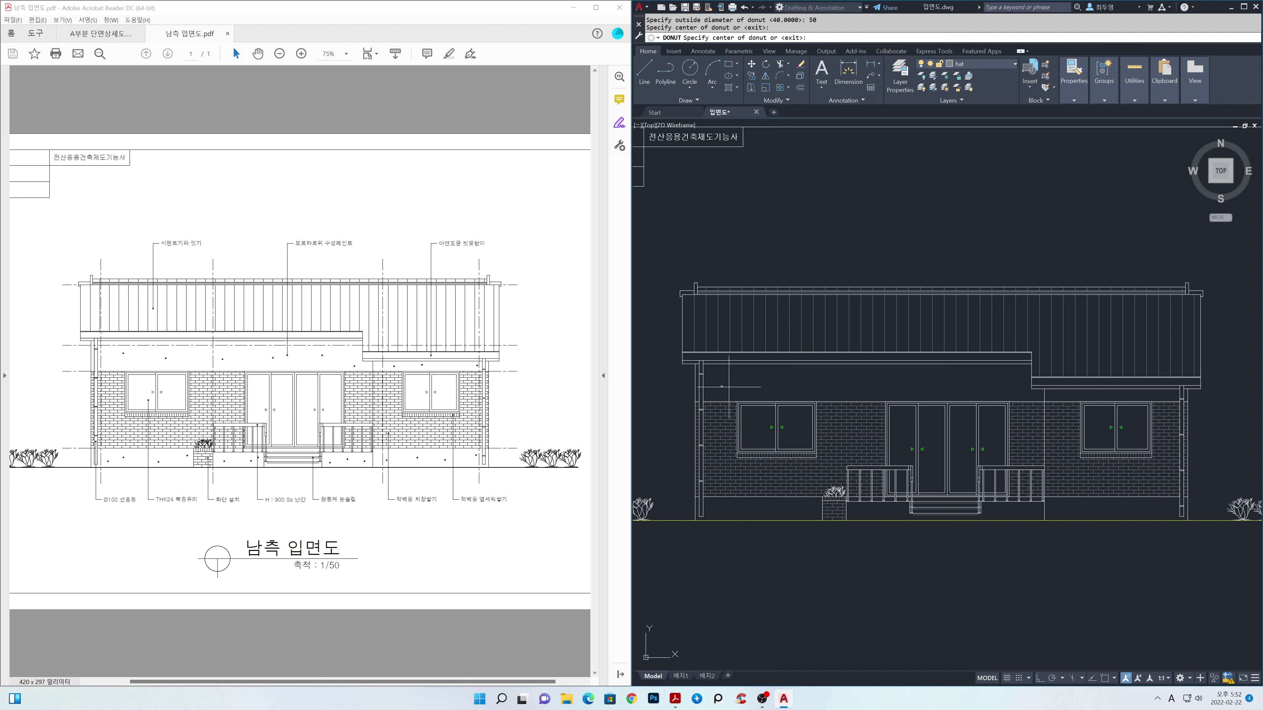
left_click(778, 383)
left_click(846, 388)
left_click(922, 386)
left_click(994, 387)
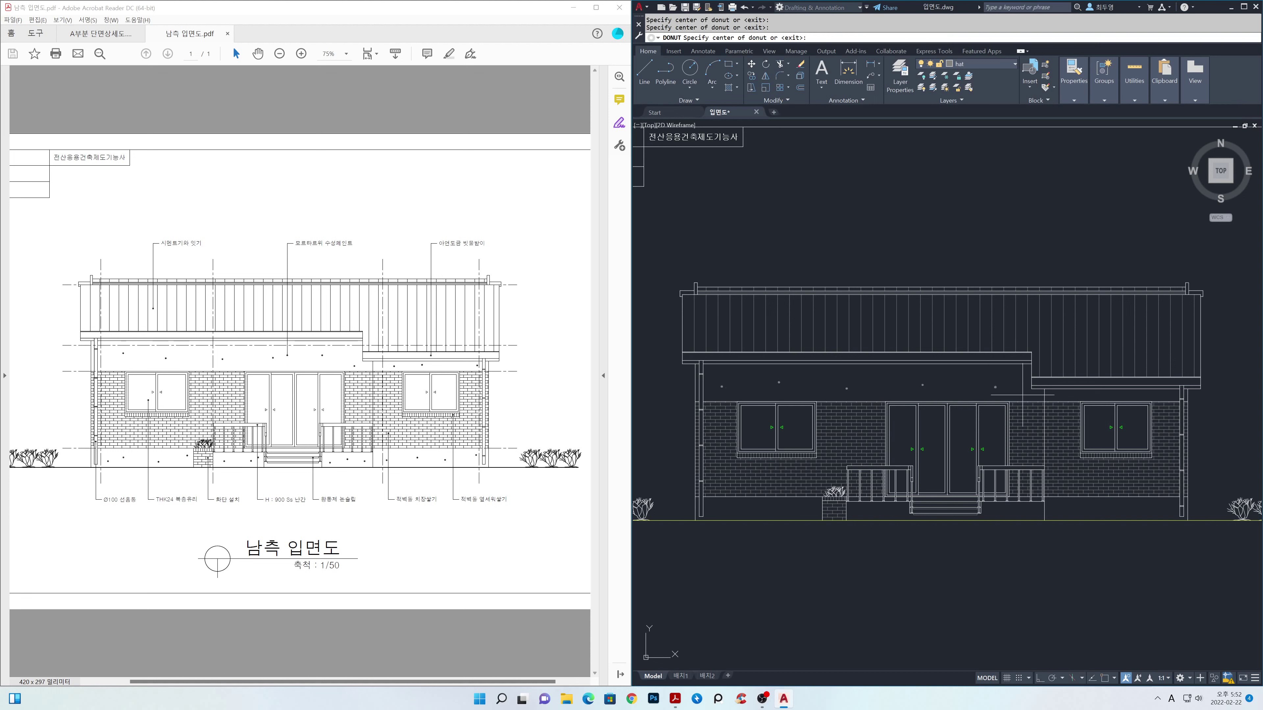
left_click(1085, 396)
left_click(1163, 396)
- Scatter more donuts of the same size along the foundation band and the porch base beside the steps
left_click(1099, 506)
left_click(872, 512)
left_click(814, 507)
left_click(756, 512)
scroll(898, 510, "up", 3)
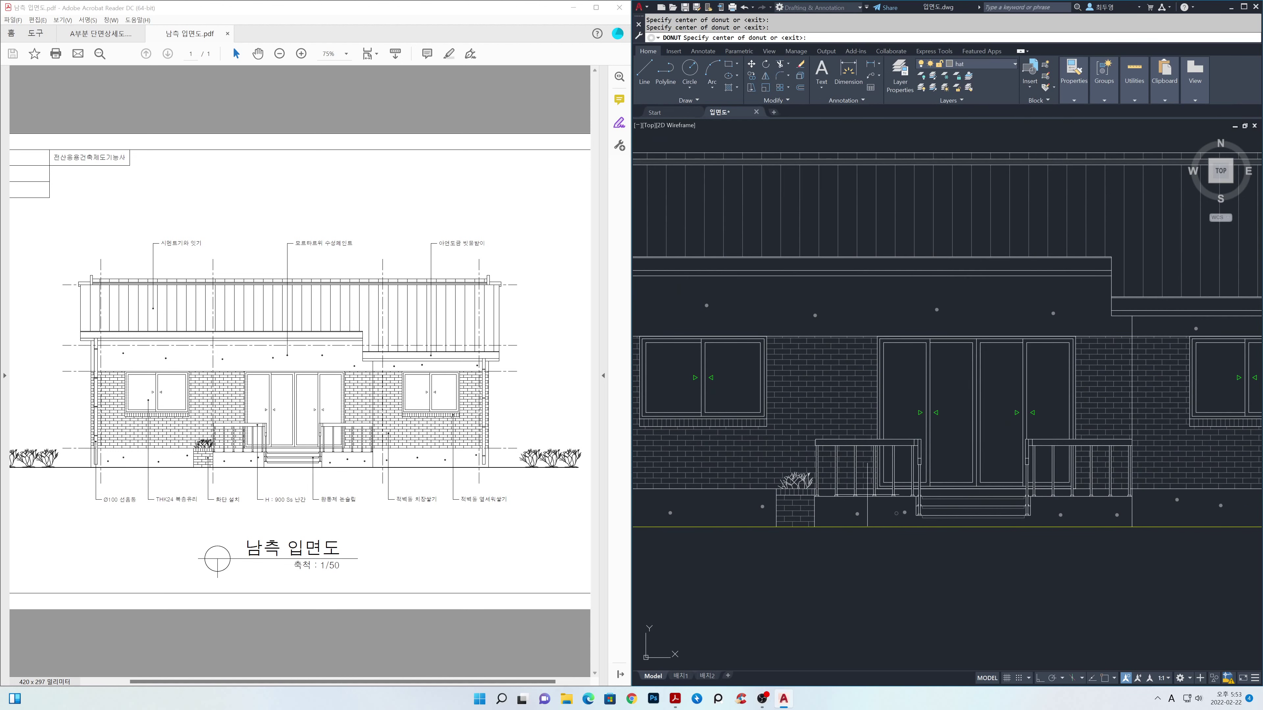
left_click(866, 494)
left_click(1102, 495)
scroll(1124, 503, "up", 3)
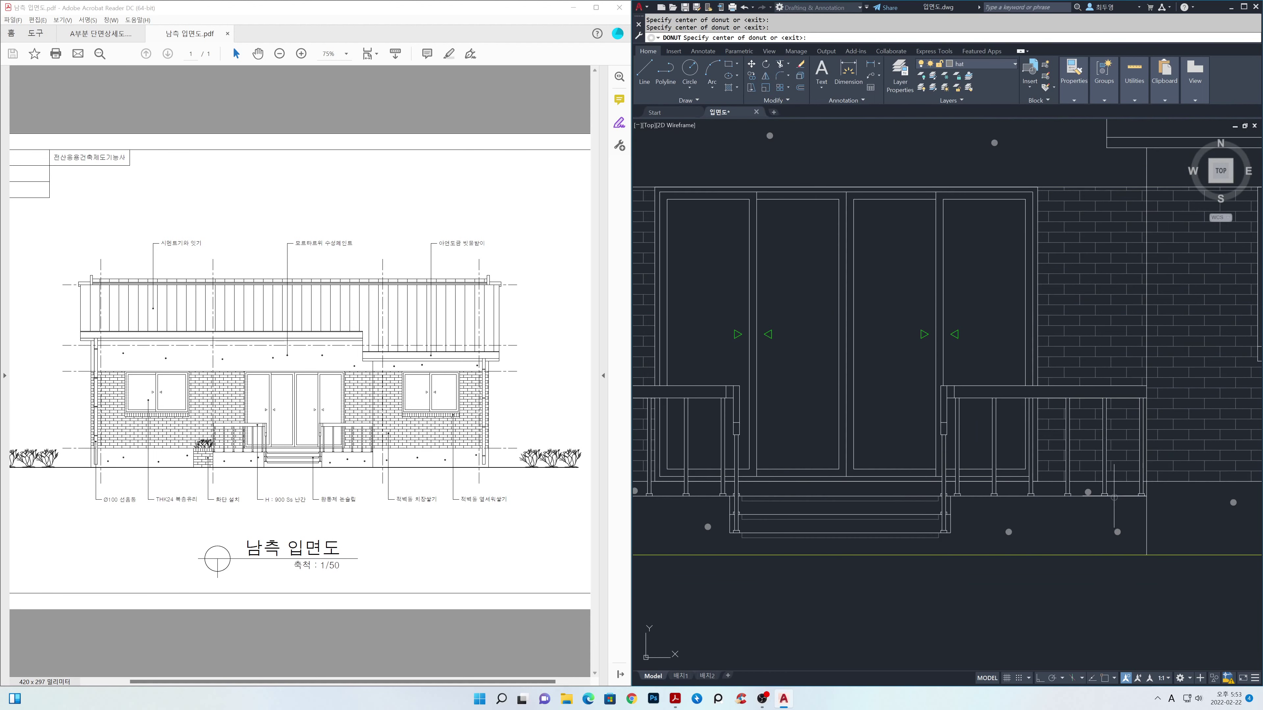
scroll(1114, 497, "down", 3)
key("Return")
- Thaw the cen layer to show the centre lines over the whole elevation
scroll(1152, 509, "down", 4)
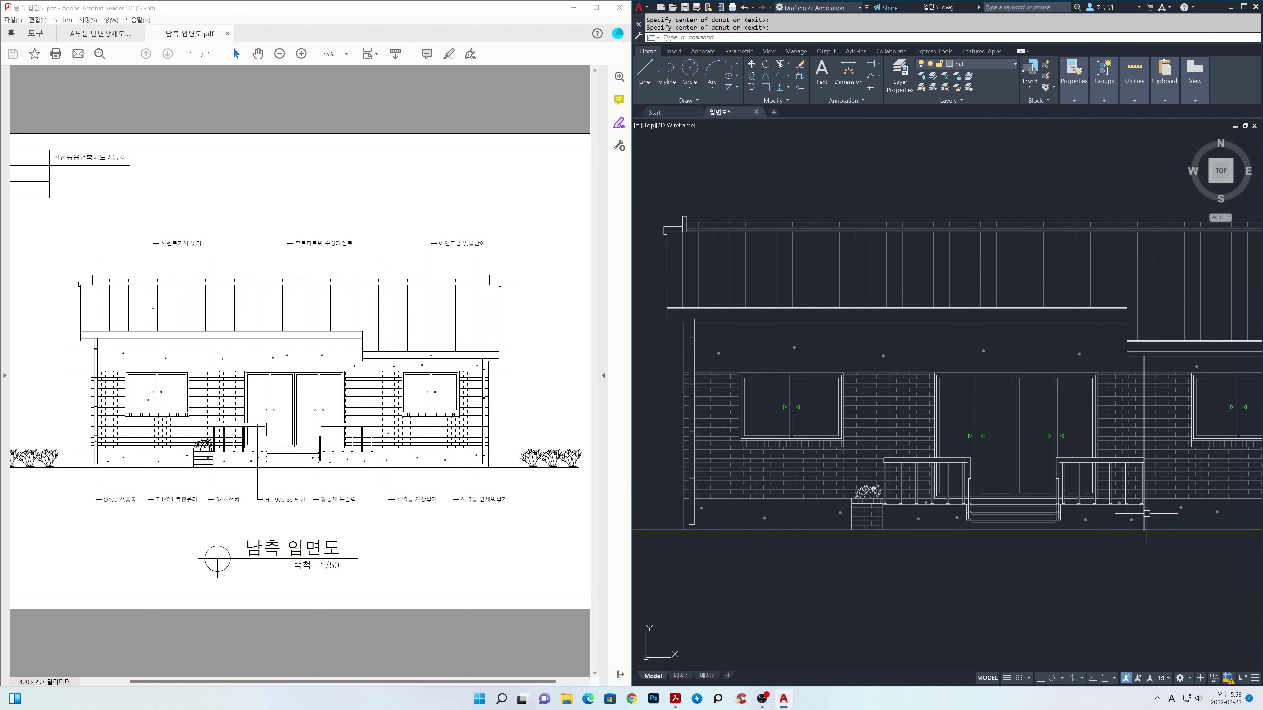
mouse_move(1129, 482)
middle_mouse_down()
mouse_move(1174, 515)
mouse_move(1073, 491)
mouse_move(1080, 474)
mouse_move(1069, 474)
mouse_move(1104, 479)
middle_mouse_up()
scroll(1082, 493, "down", 2)
scroll(1052, 472, "up", 1)
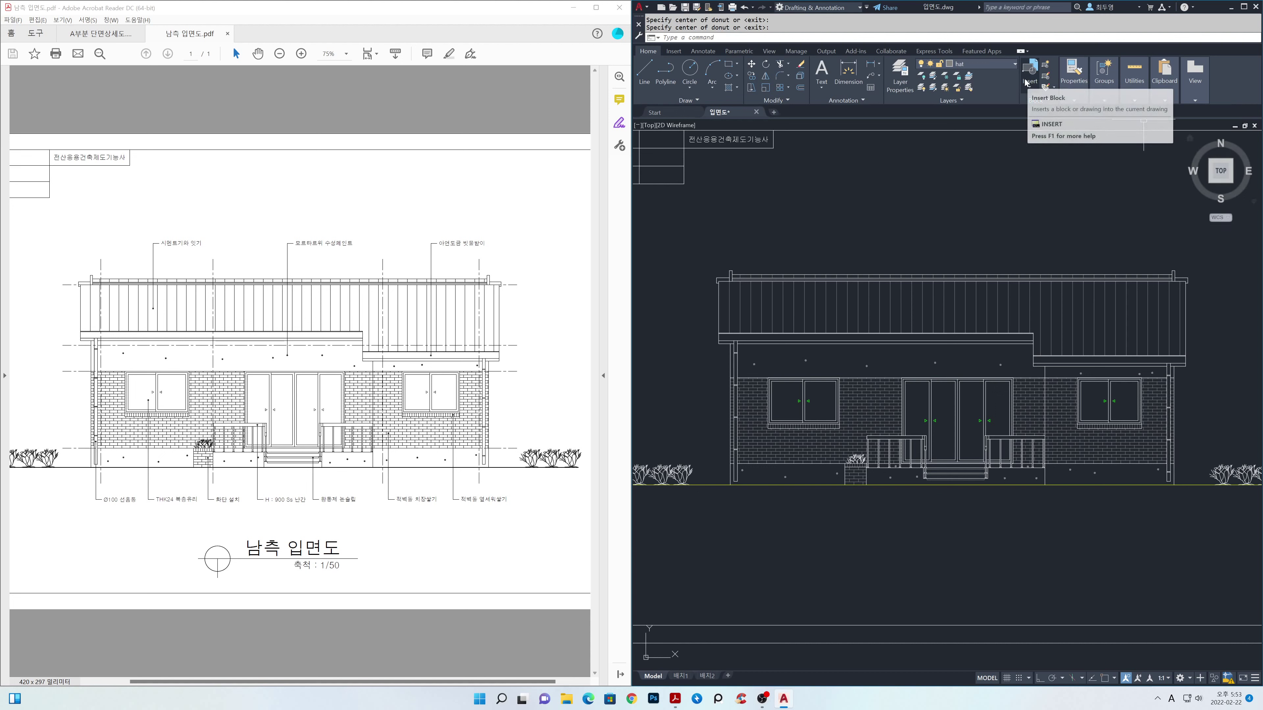
left_click(991, 64)
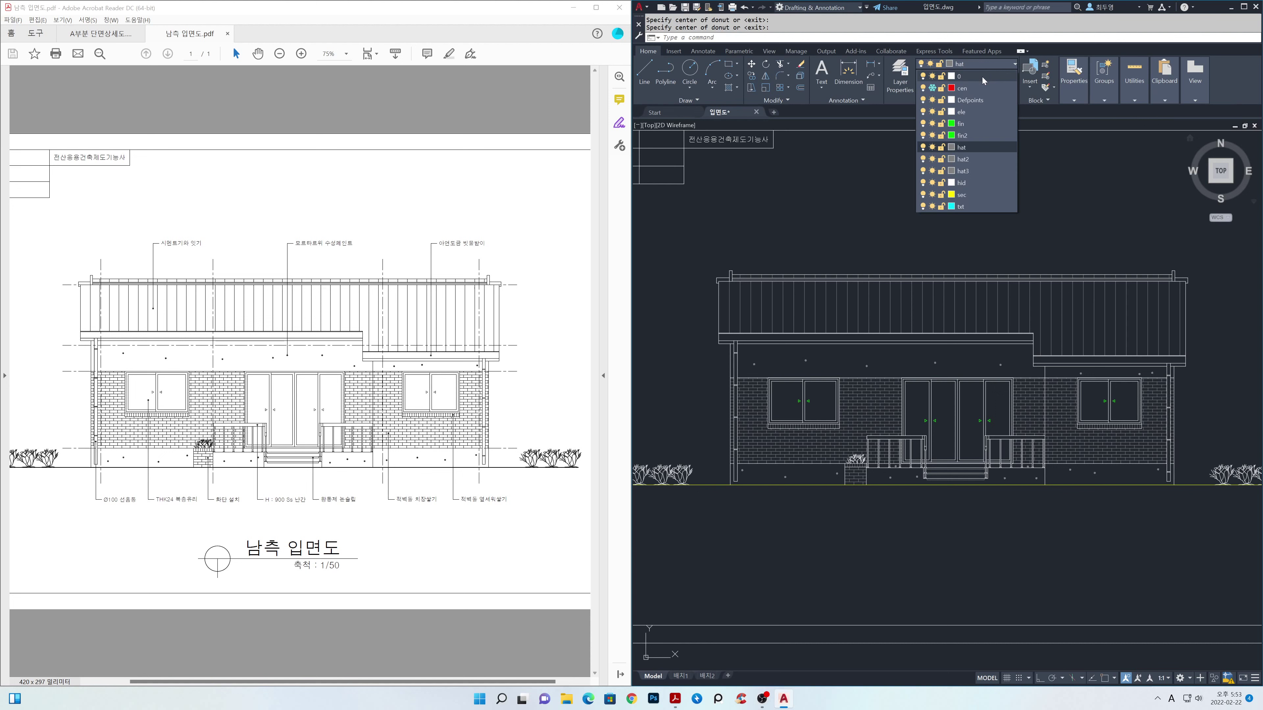
left_click(931, 89)
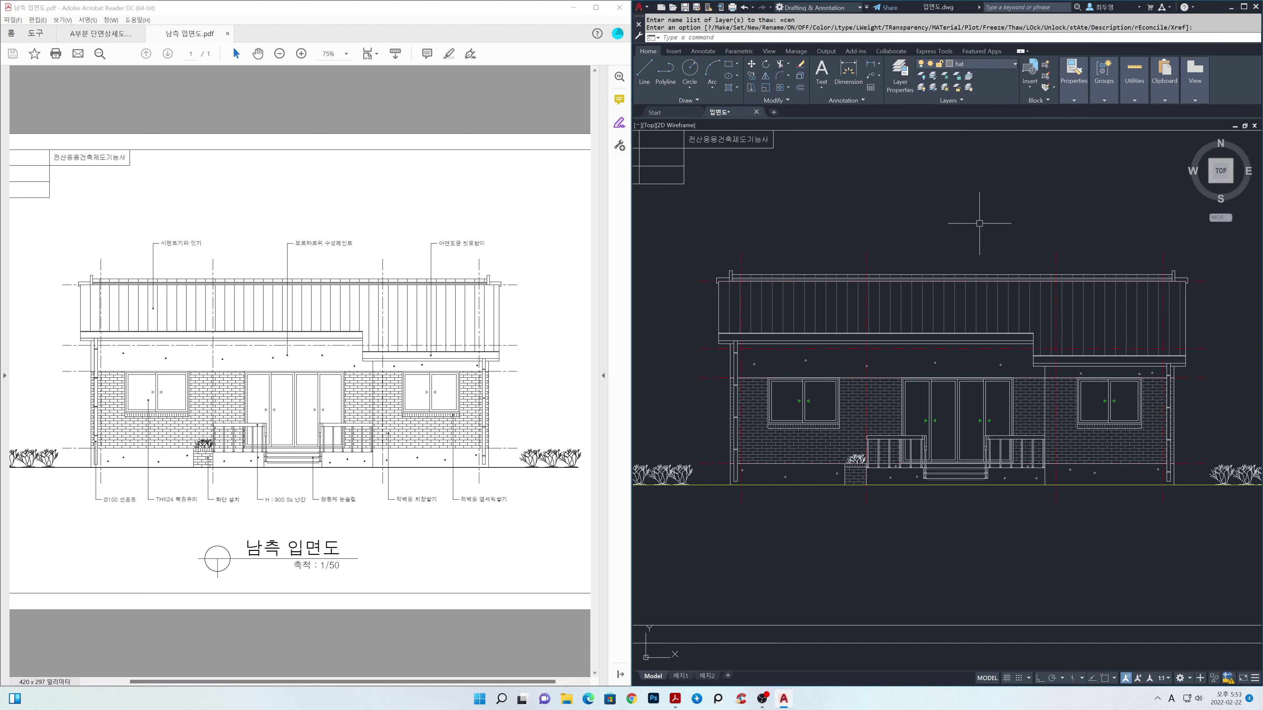